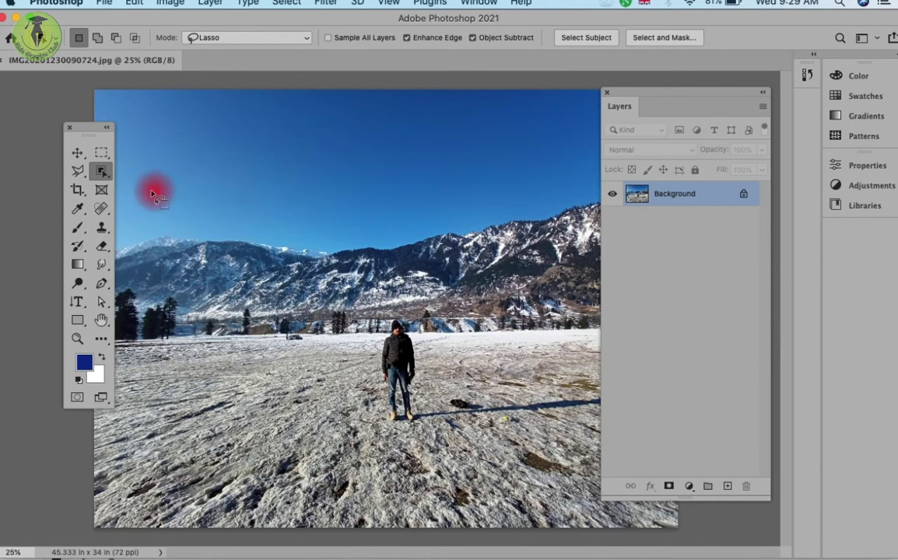
Auto-select the man in the kids graphic club photo with Select Subject
click(104, 173)
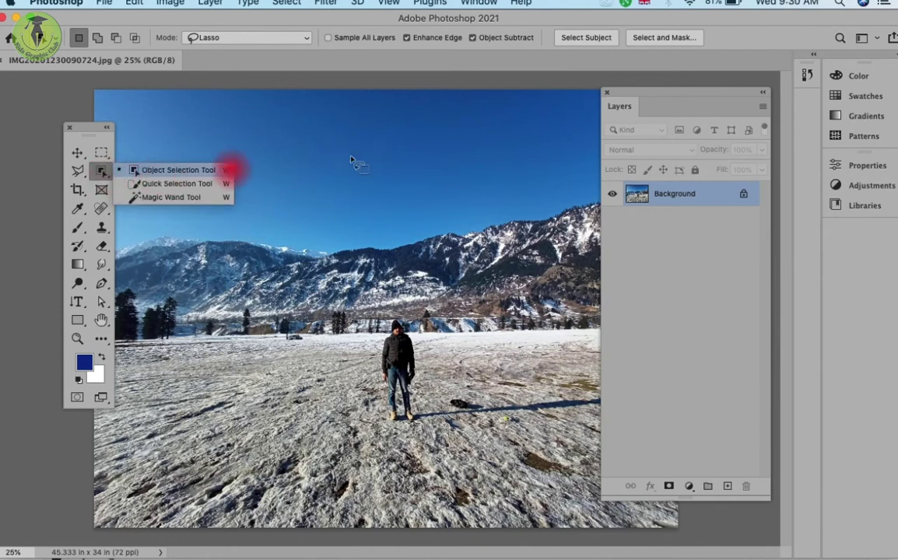
click(537, 70)
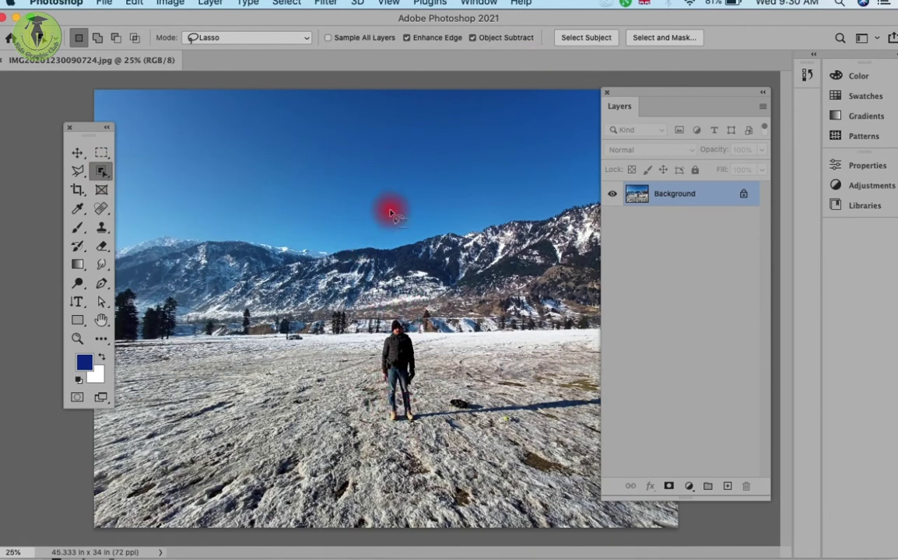
click(569, 44)
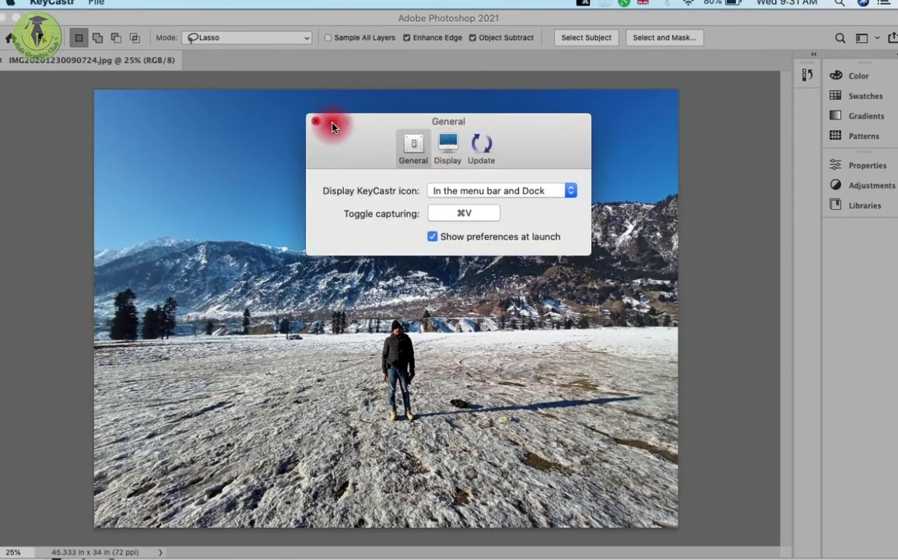
Select the man using Object Selection's rectangle mode, then deselect
click(316, 122)
click(351, 237)
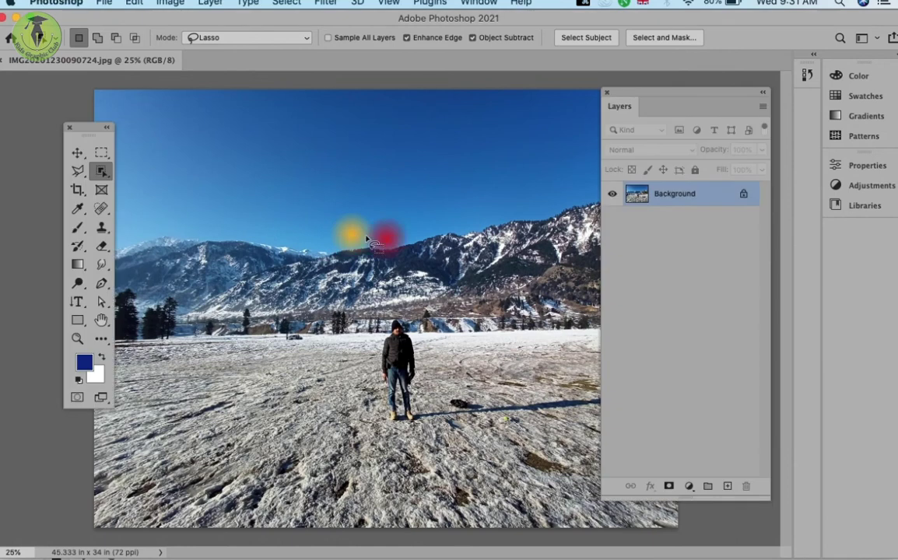
click(230, 42)
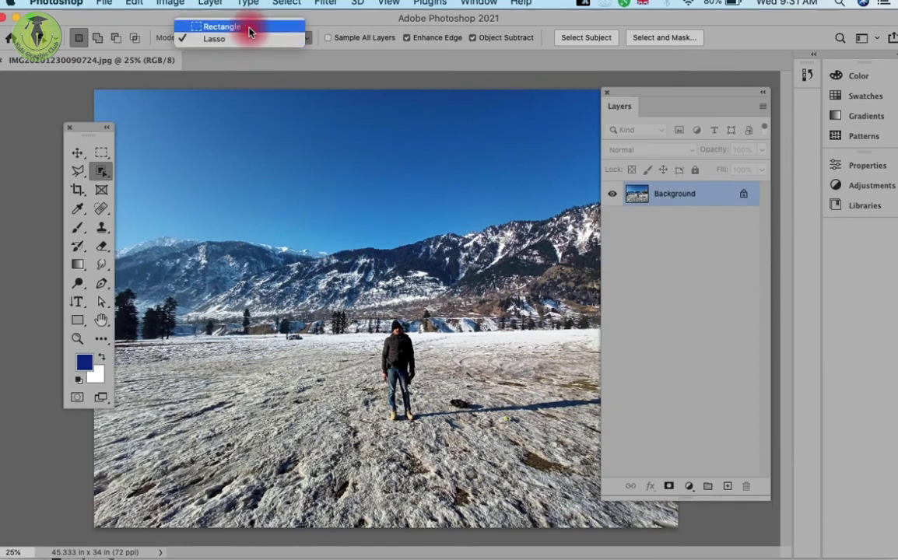
click(250, 31)
mouse_move(356, 315)
mouse_down()
mouse_move(457, 441)
mouse_move(501, 431)
mouse_up()
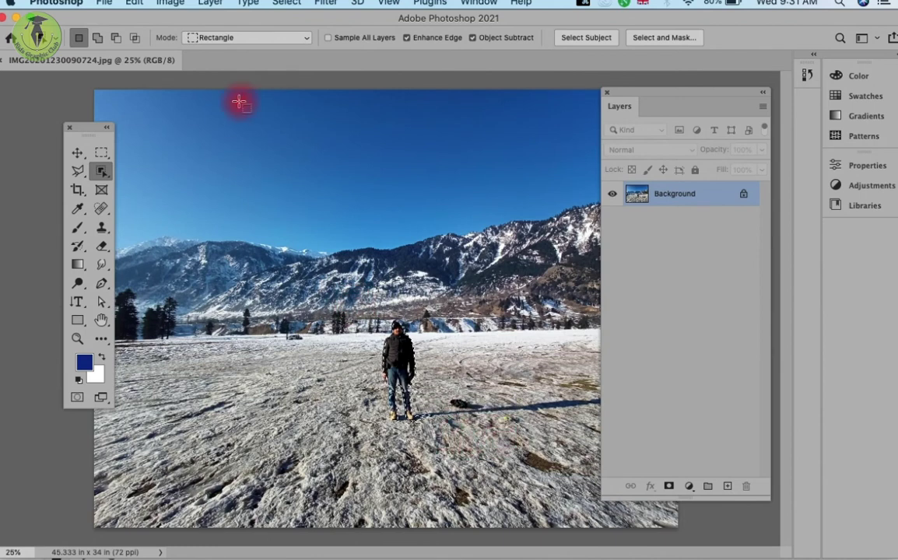
key(super+d)
Outline the man using Object Selection's lasso mode, then clear the selection
click(222, 37)
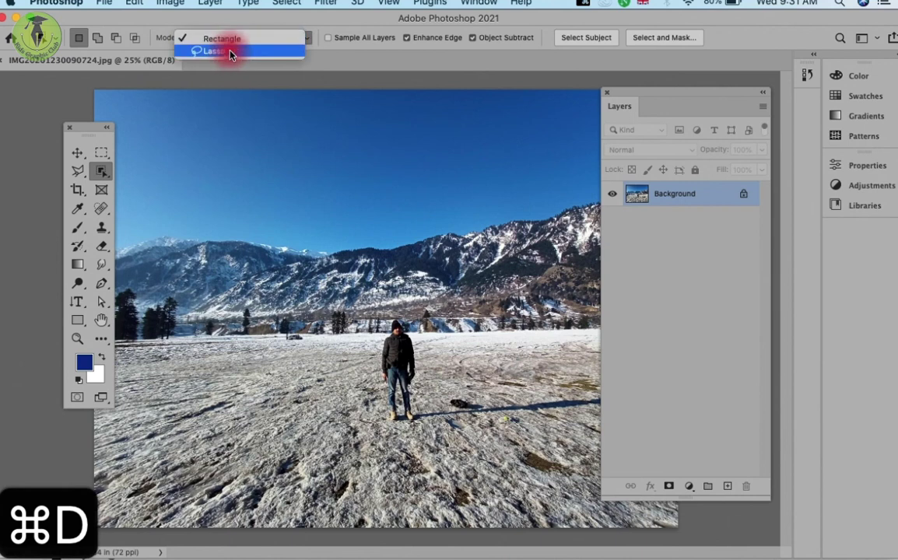
click(214, 51)
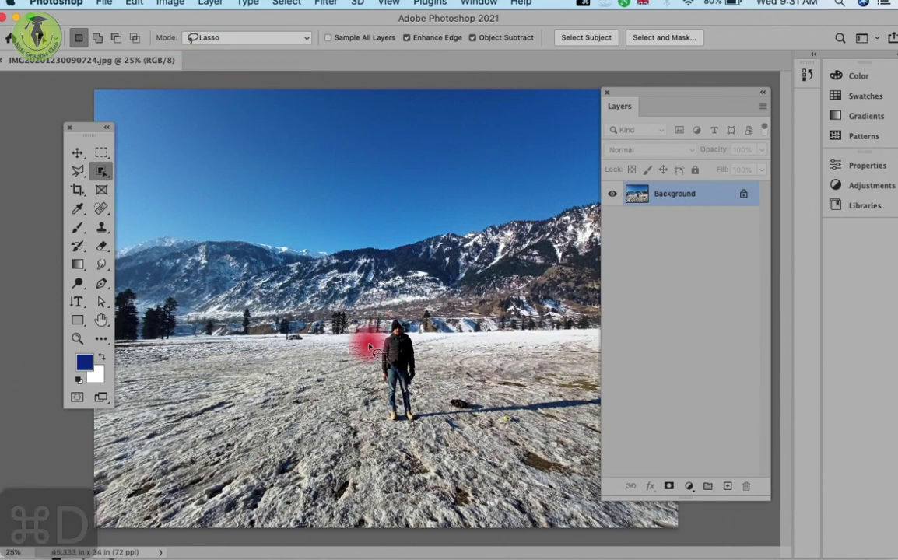
drag(365, 342, 441, 385)
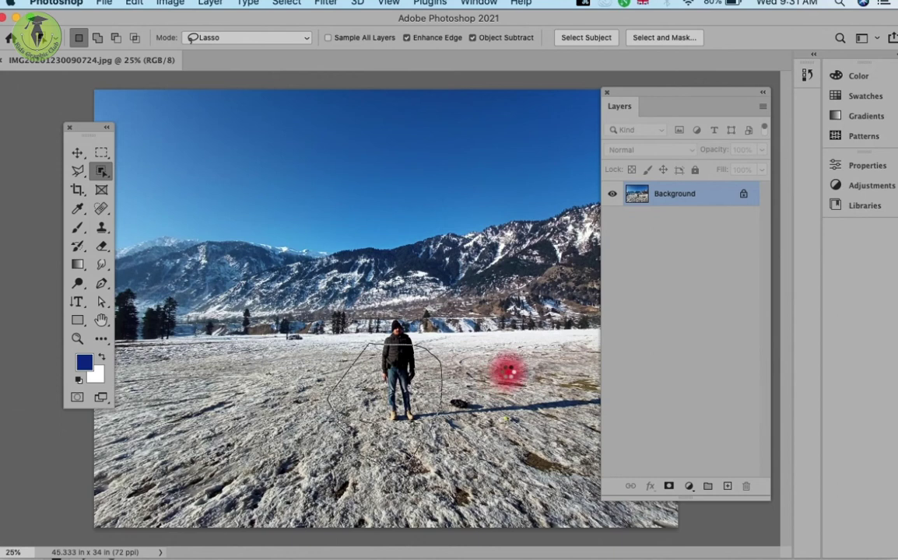
drag(441, 385, 507, 374)
key(super+d)
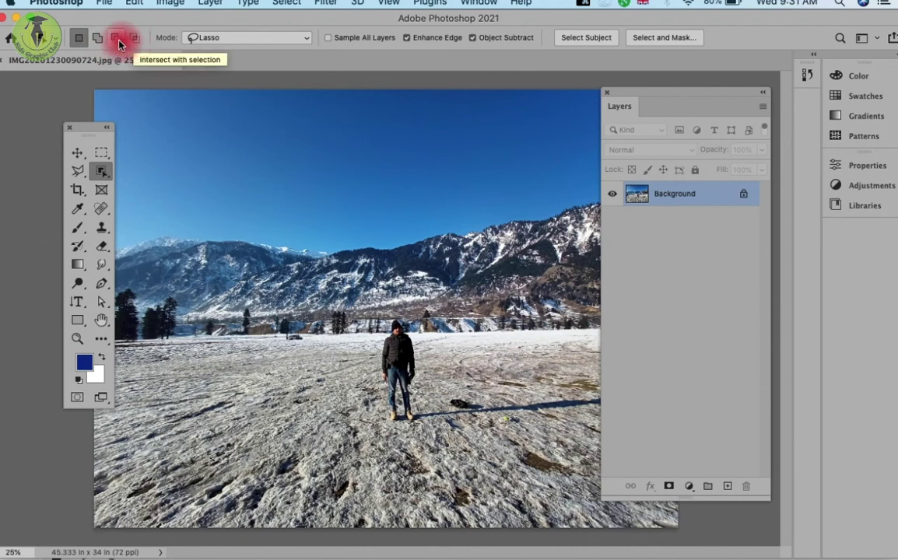
Try Marquee, Lasso and Quick Selection, return to Object Selection, and add Layer 1
click(102, 149)
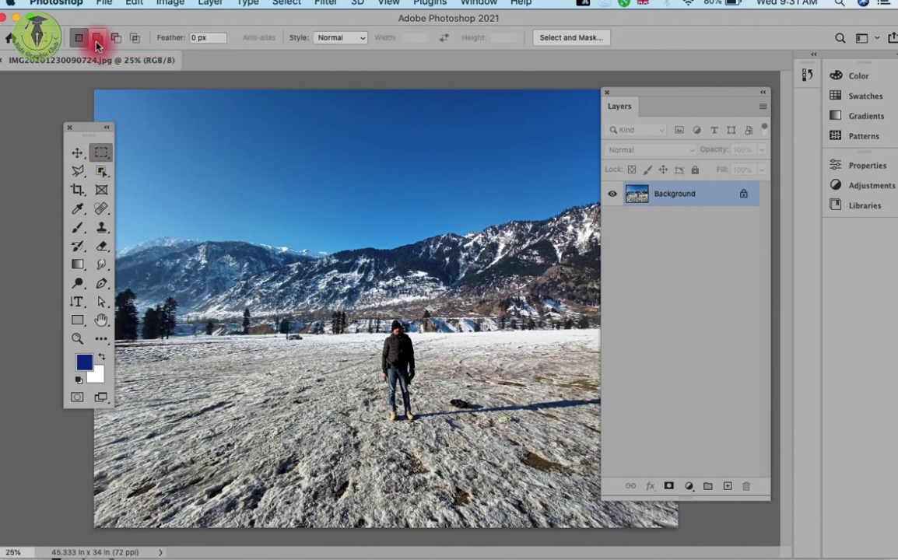
click(117, 39)
click(78, 171)
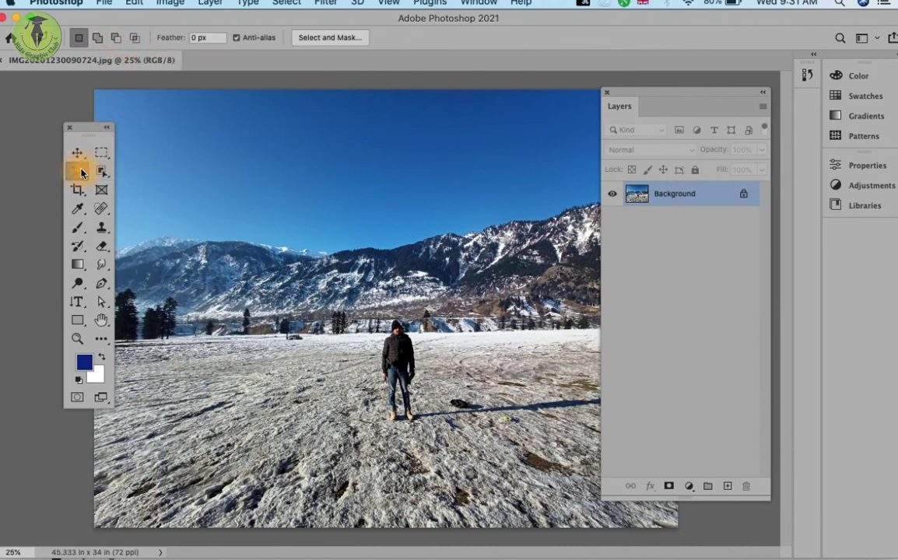
click(101, 170)
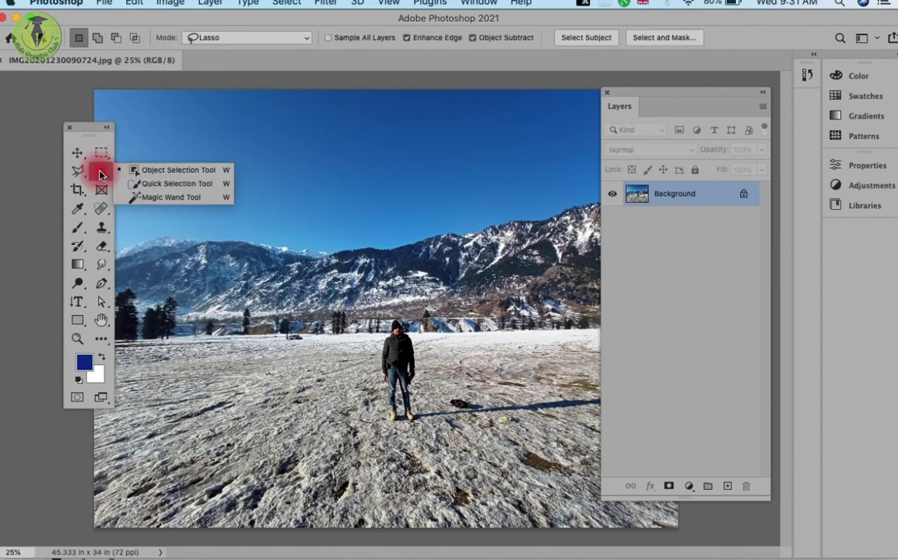
click(135, 190)
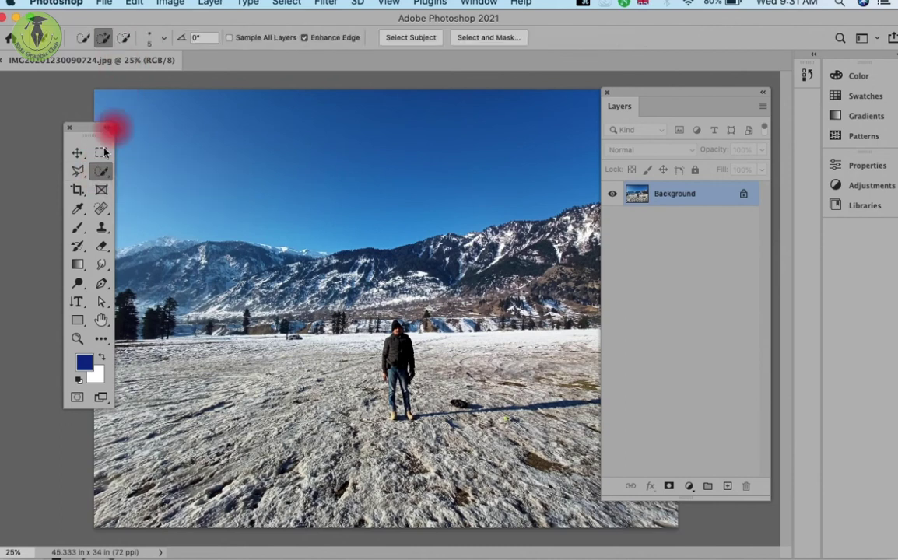
click(103, 176)
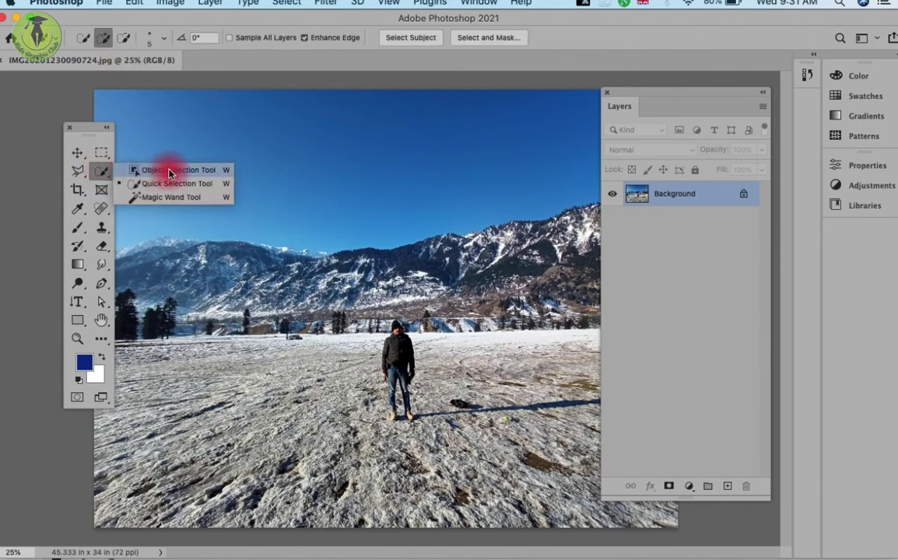
click(170, 170)
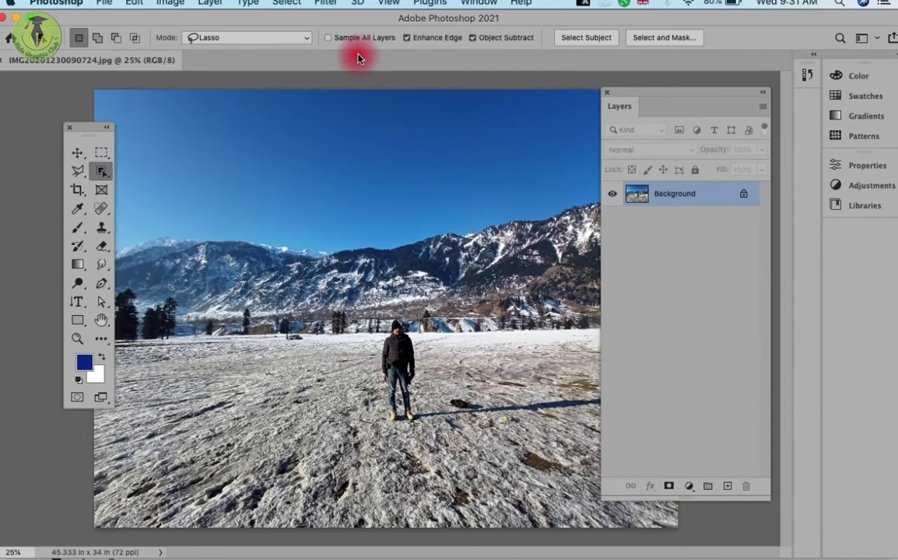
click(727, 488)
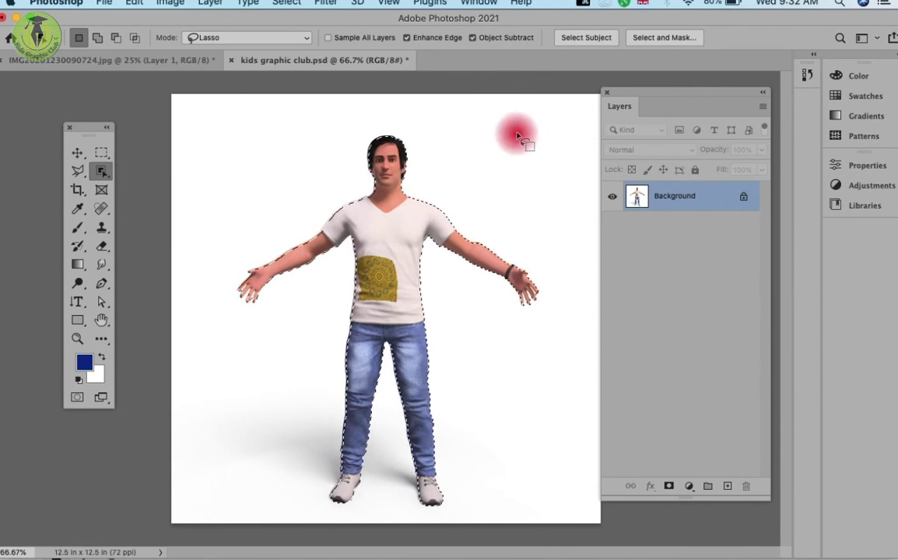
Copy the selected figure with Cmd+C and switch back to the mountain photo tab
key(super+c)
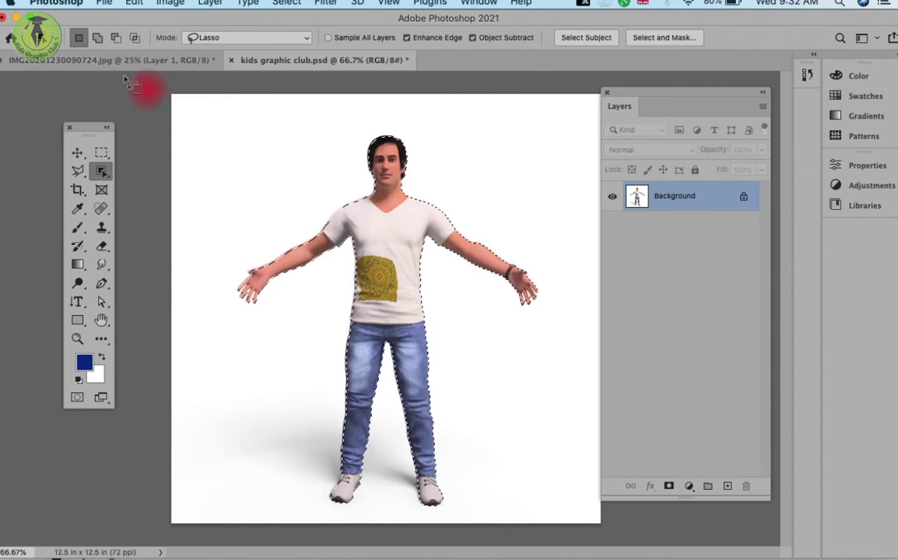
click(477, 3)
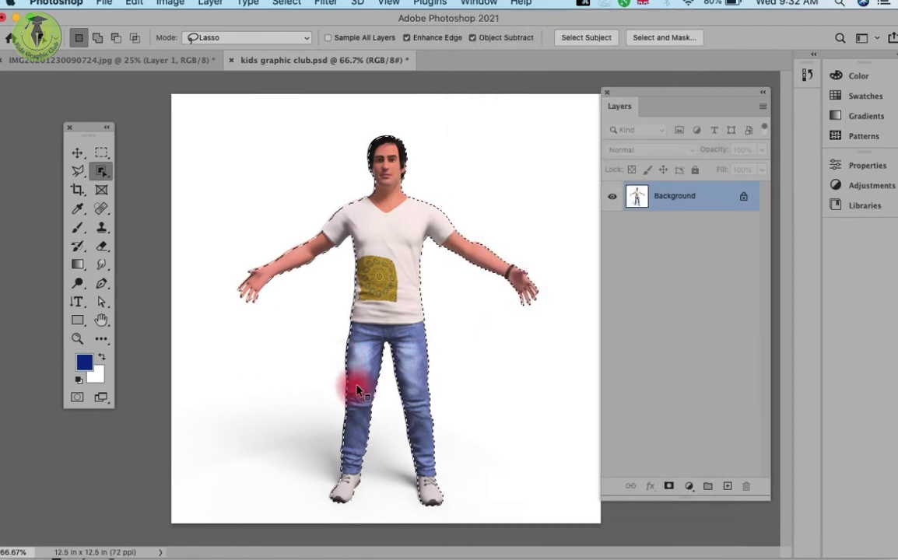
key(ctrl+Tab)
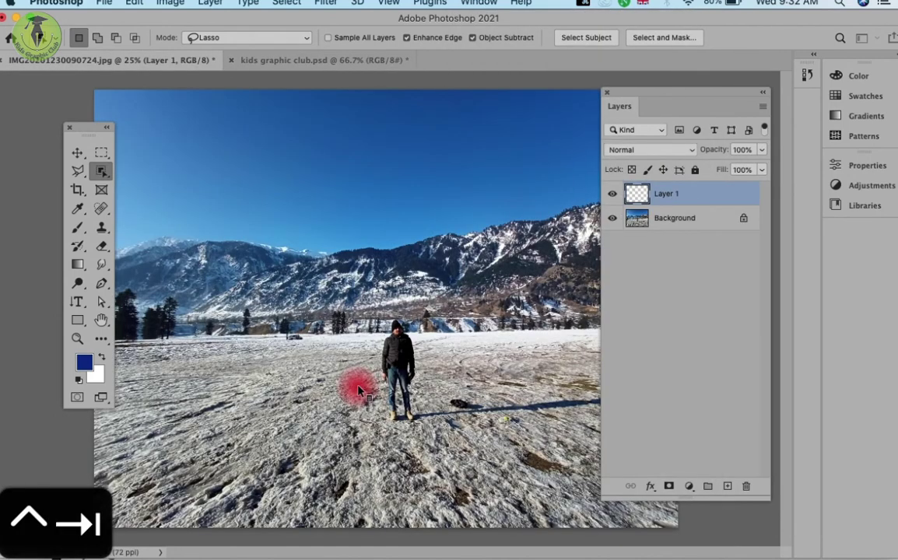
key(ctrl+Tab)
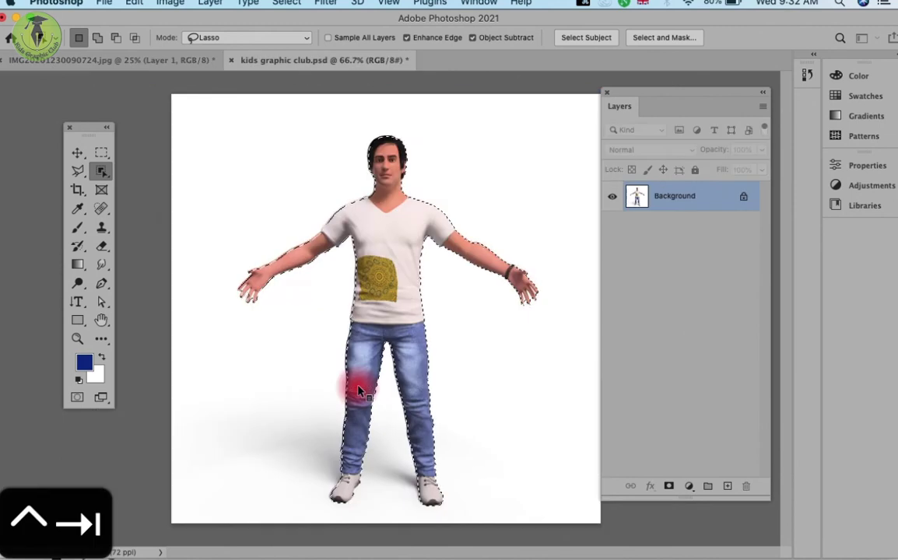
key(ctrl+Tab)
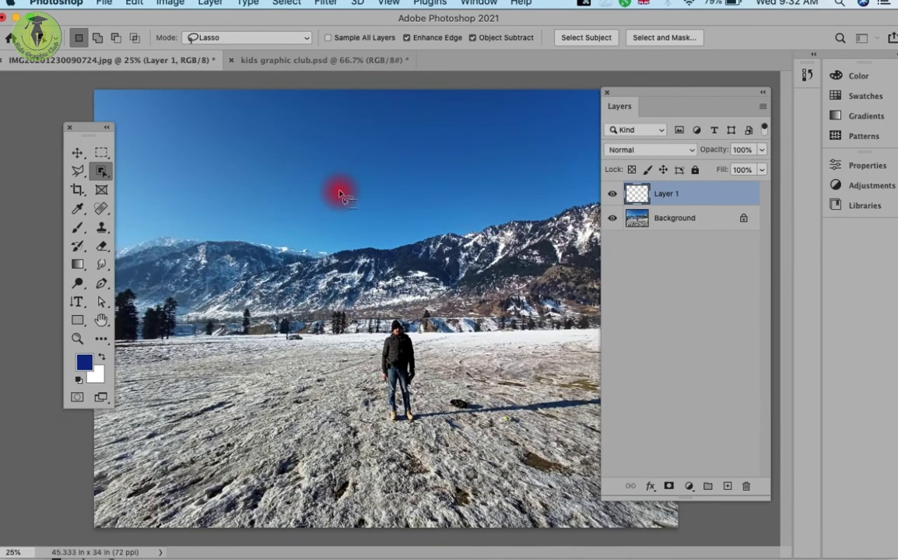
Toggle panels with Tab and cycle F screen modes back to Standard Screen Mode
key(ctrl+Tab)
key(ctrl+Tab)
key(Tab)
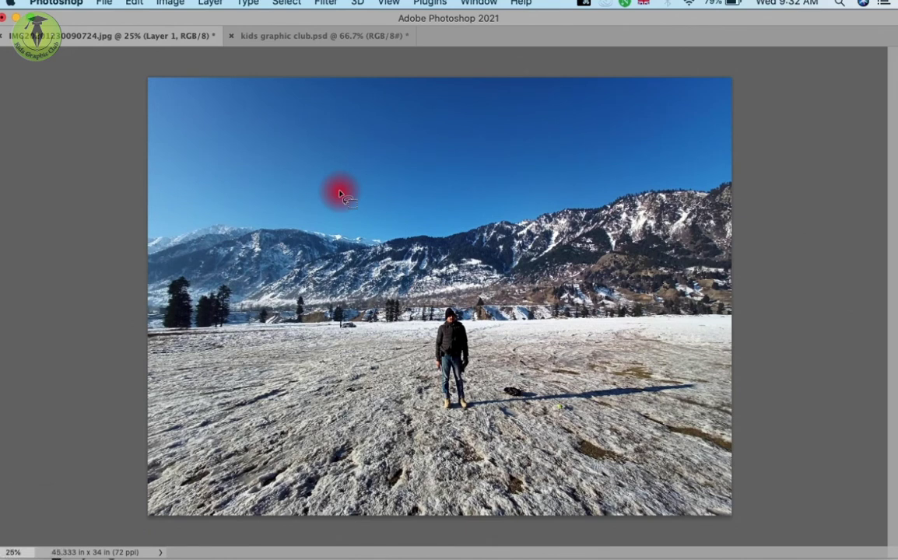
key(Tab)
key(Tab)
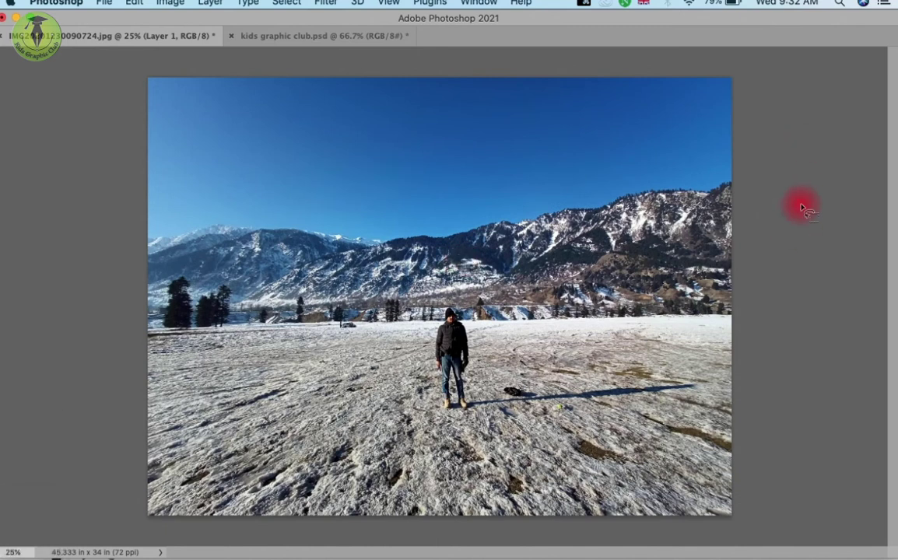
key(f)
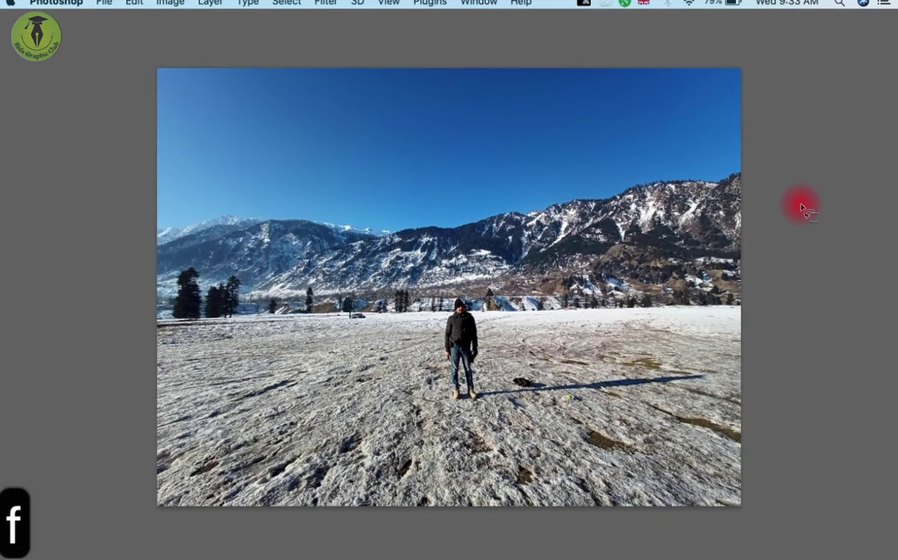
key(f)
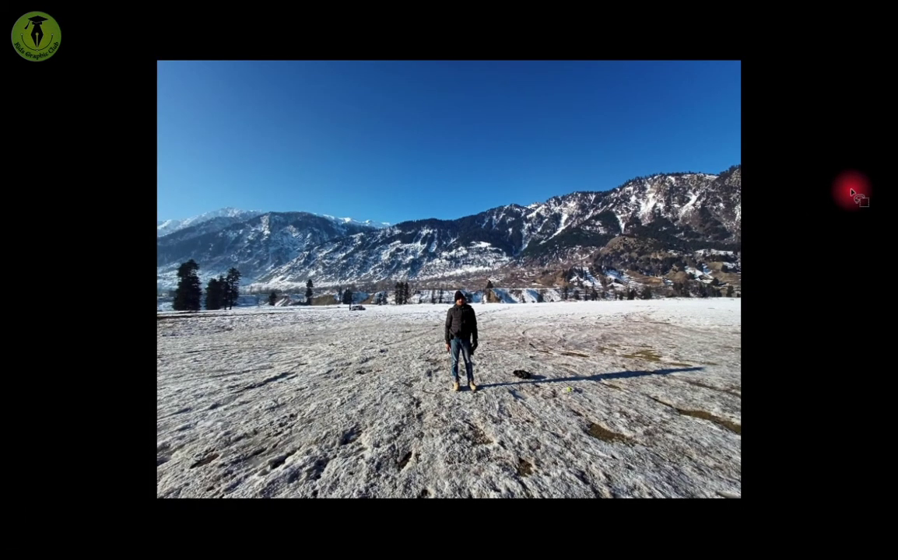
key(f)
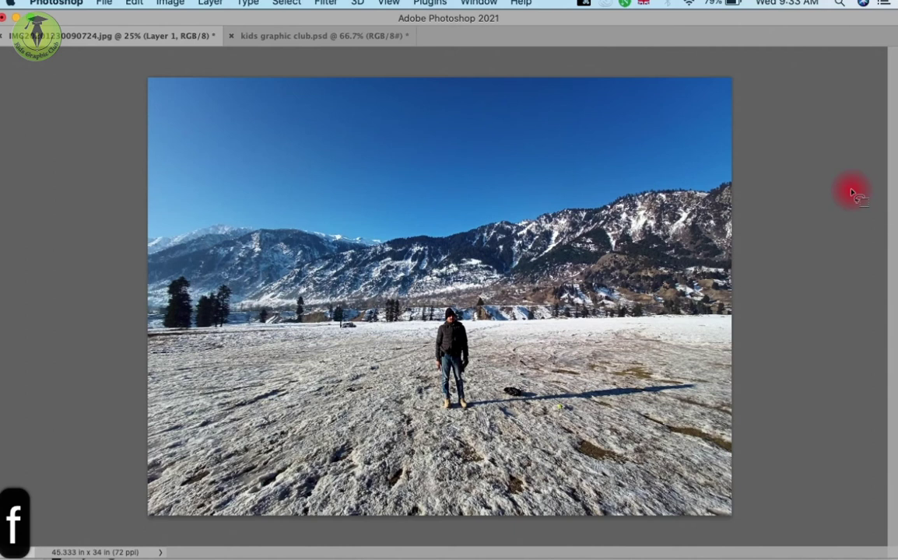
key(Tab)
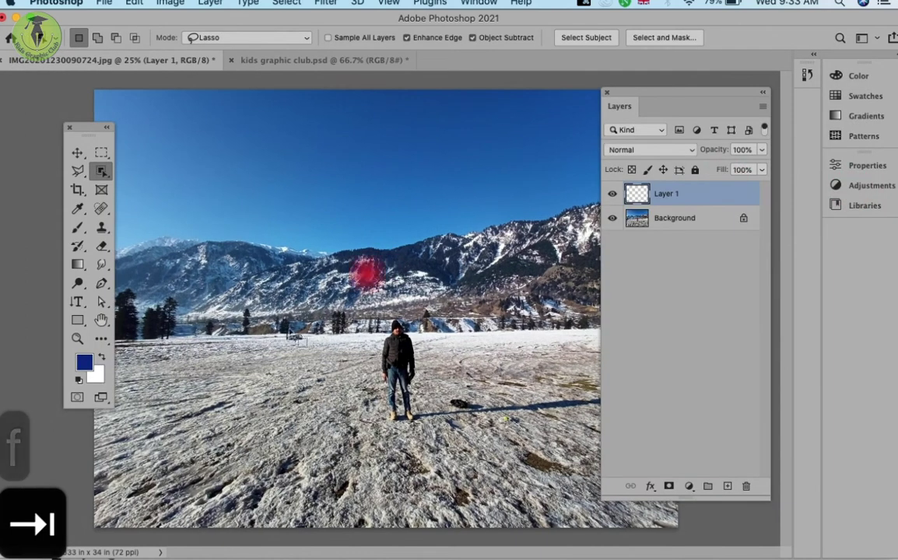
Pick Full Screen Mode from the screen mode menu, then exit it with Escape
click(101, 397)
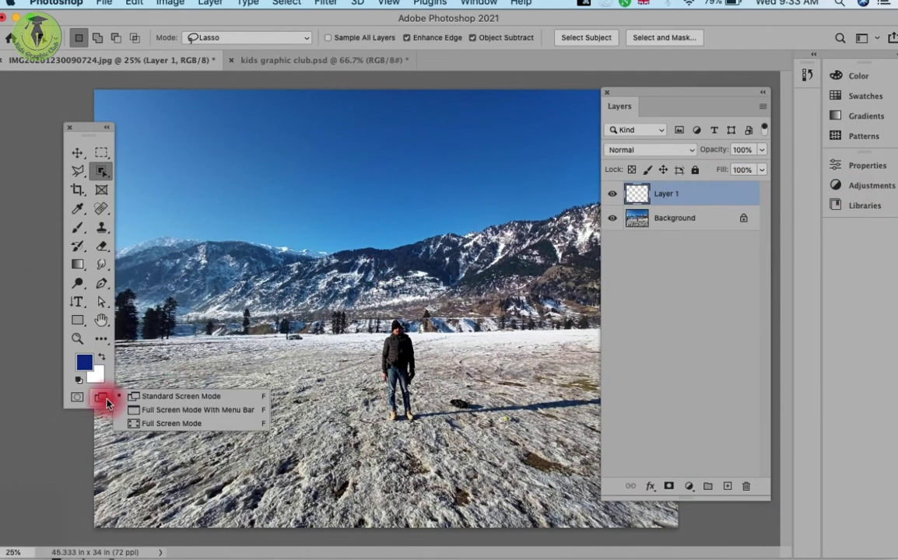
click(228, 424)
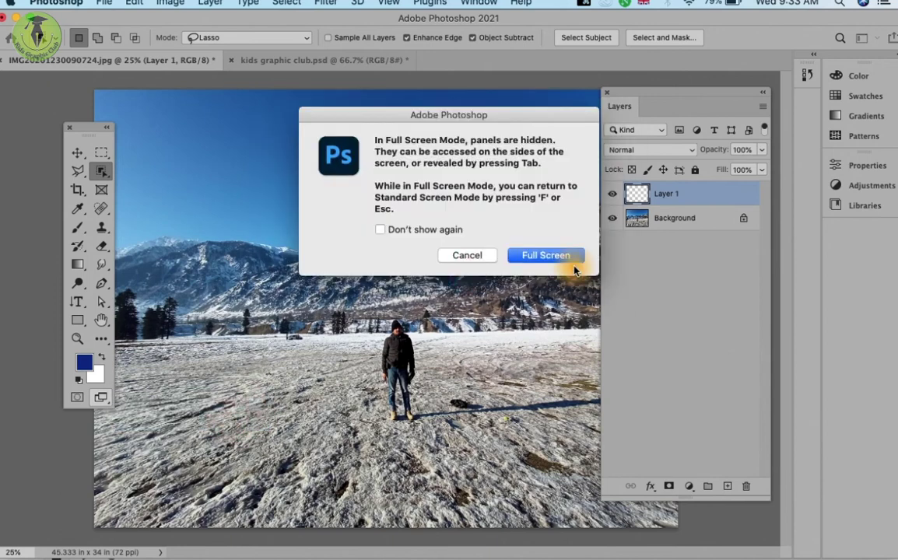
click(574, 258)
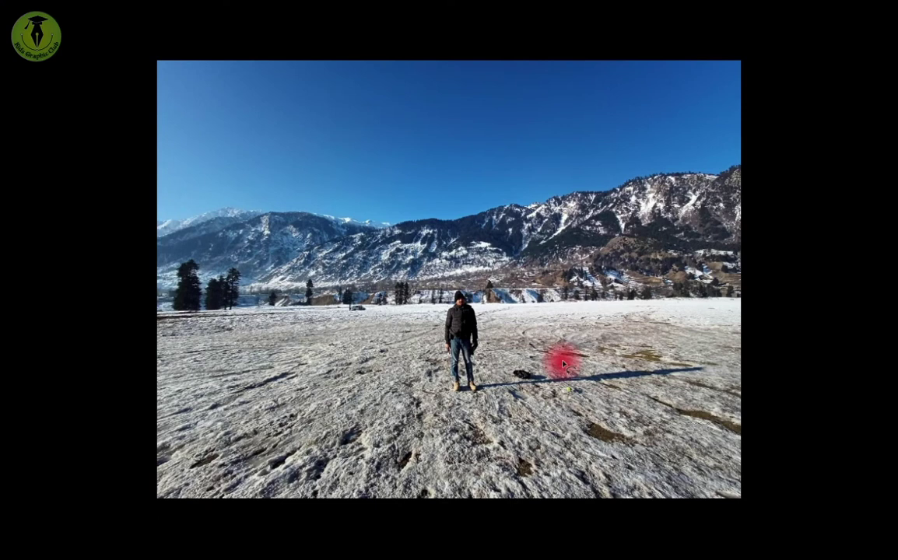
key(Escape)
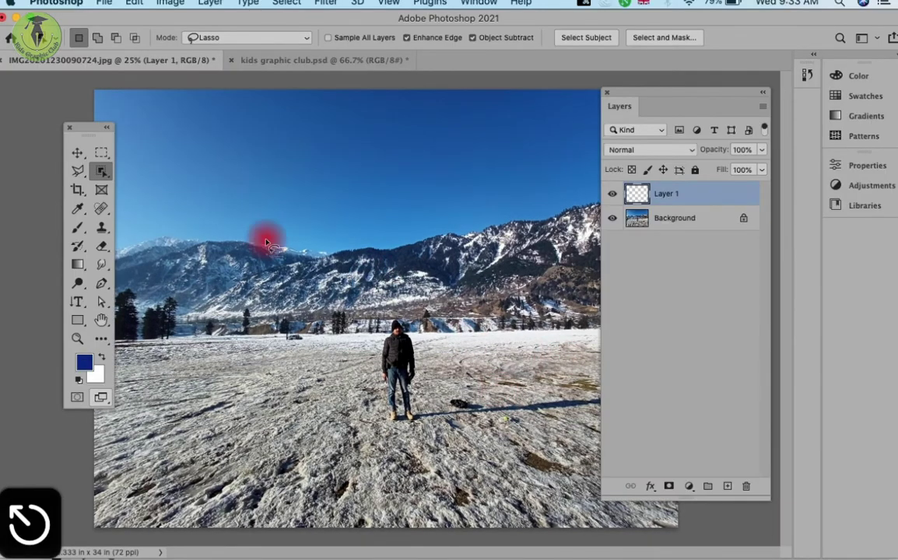
Reposition the Tools panel slightly down and to the left
drag(82, 129, 51, 160)
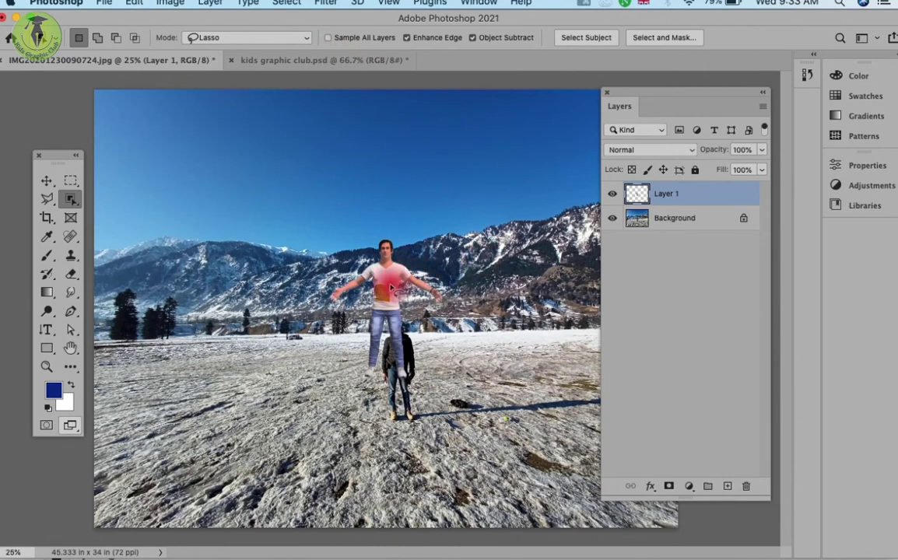
click(432, 247)
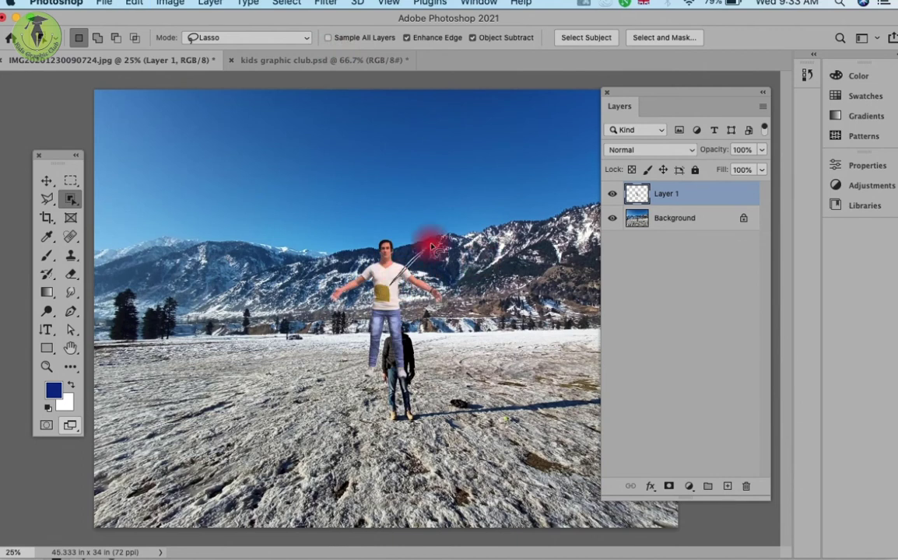
drag(433, 247, 65, 189)
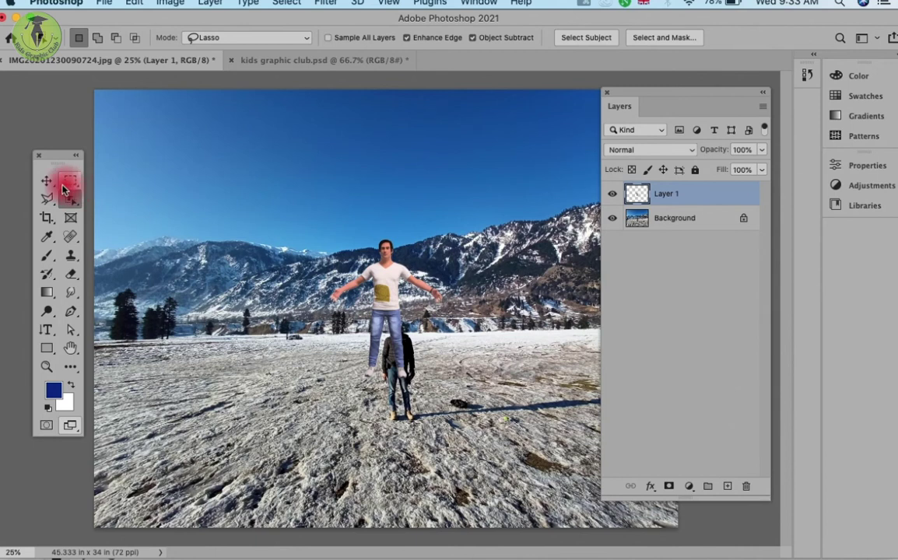
Move the Layer 1 figure up and right into the sky, toggling its visibility to check
click(49, 181)
mouse_move(394, 296)
mouse_down()
mouse_move(505, 263)
mouse_move(445, 214)
mouse_up()
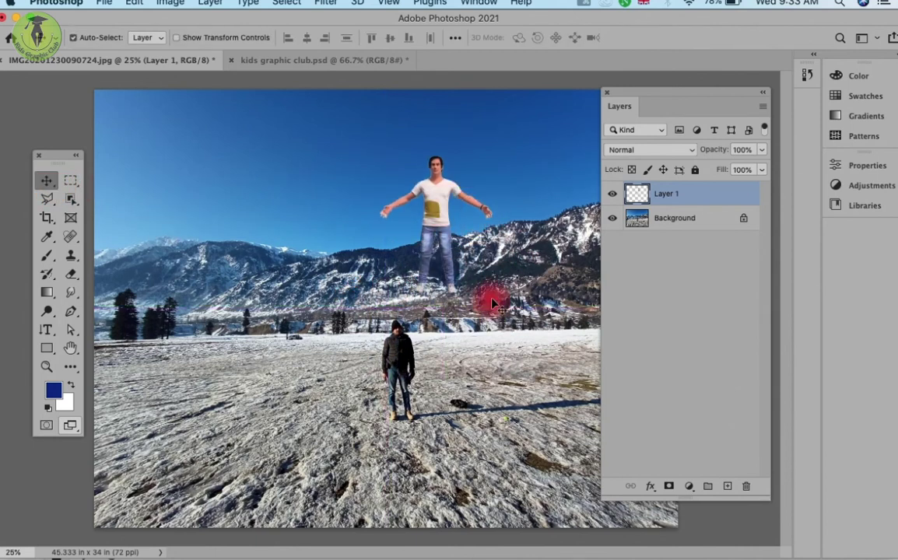
click(612, 194)
click(613, 194)
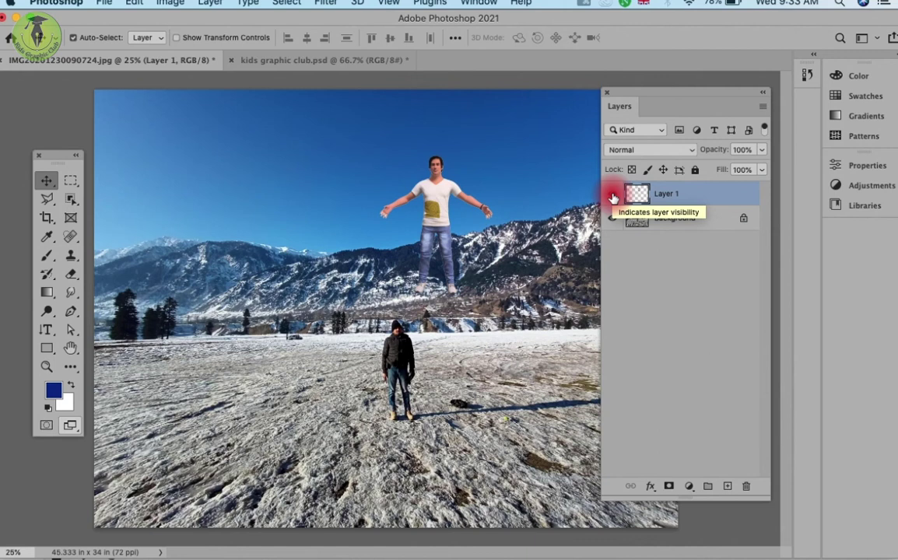
click(613, 196)
click(613, 196)
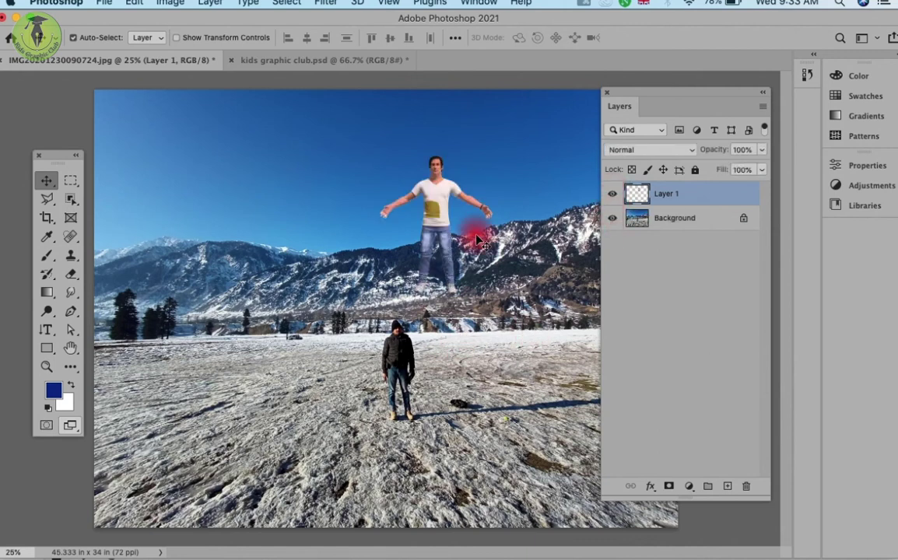
Run Select Subject, enable Sample All Layers, and rerun it to outline both figures
click(69, 200)
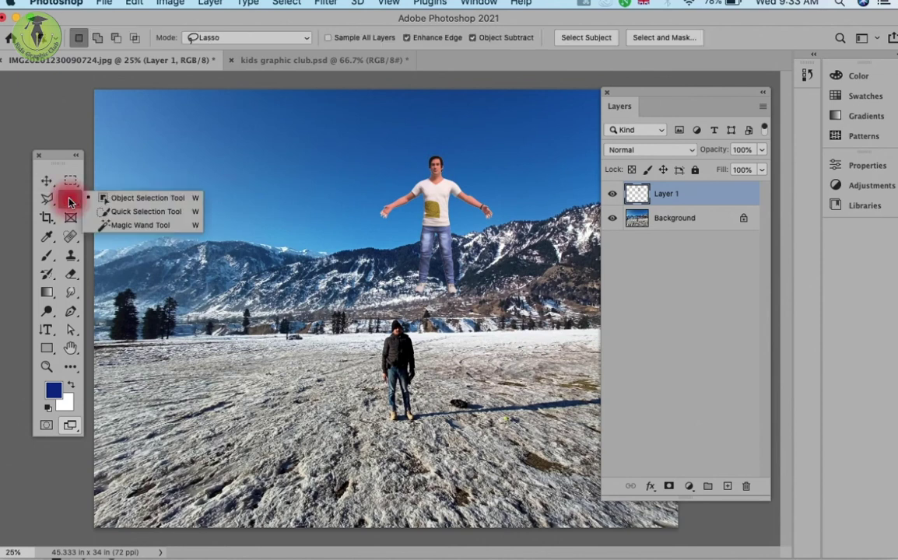
drag(70, 201, 133, 202)
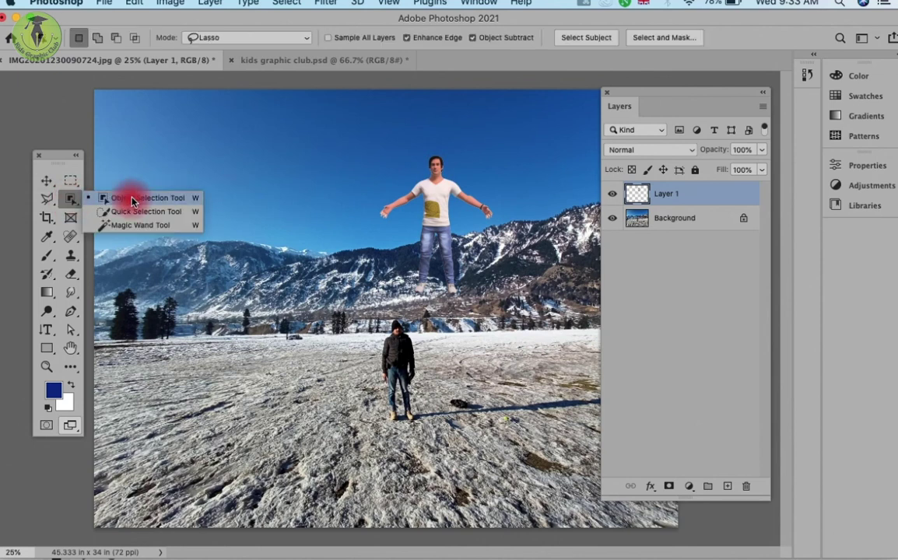
click(574, 39)
drag(574, 37, 547, 152)
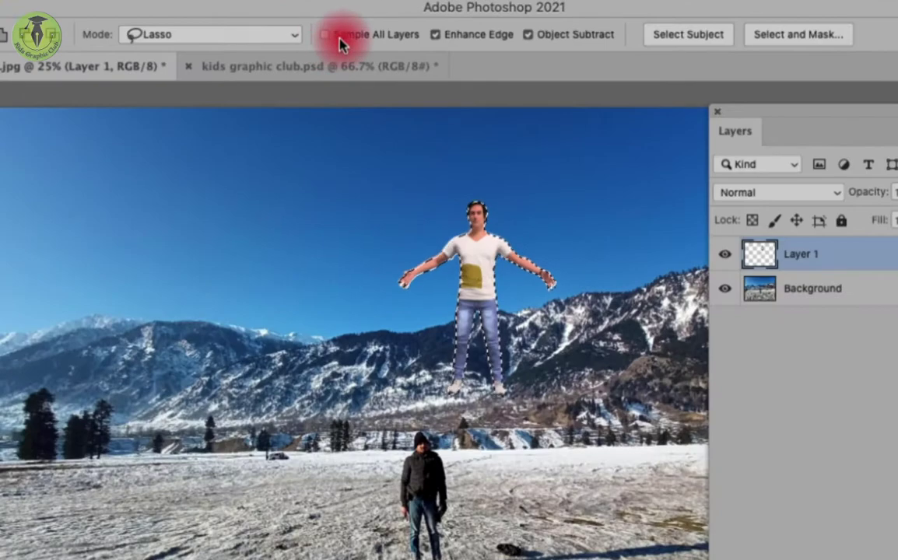
click(325, 34)
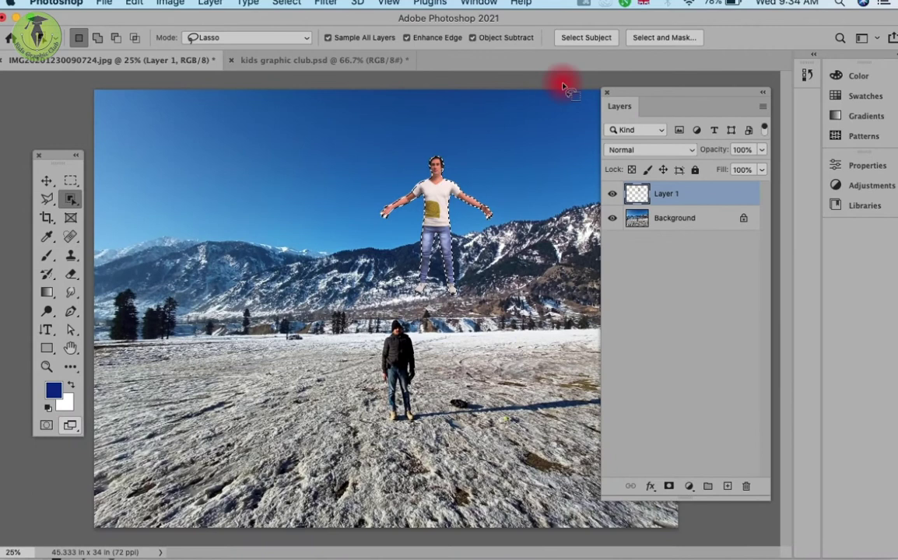
key(ctrl+d)
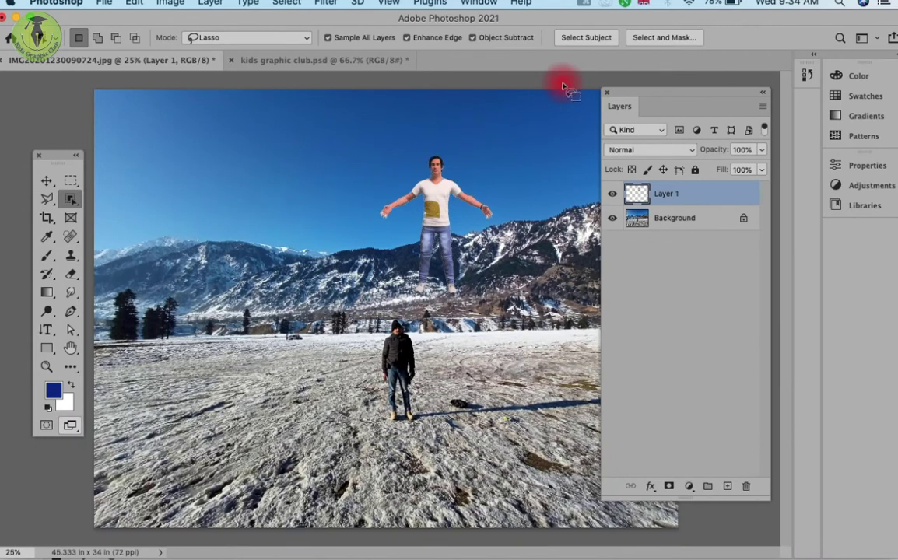
click(579, 39)
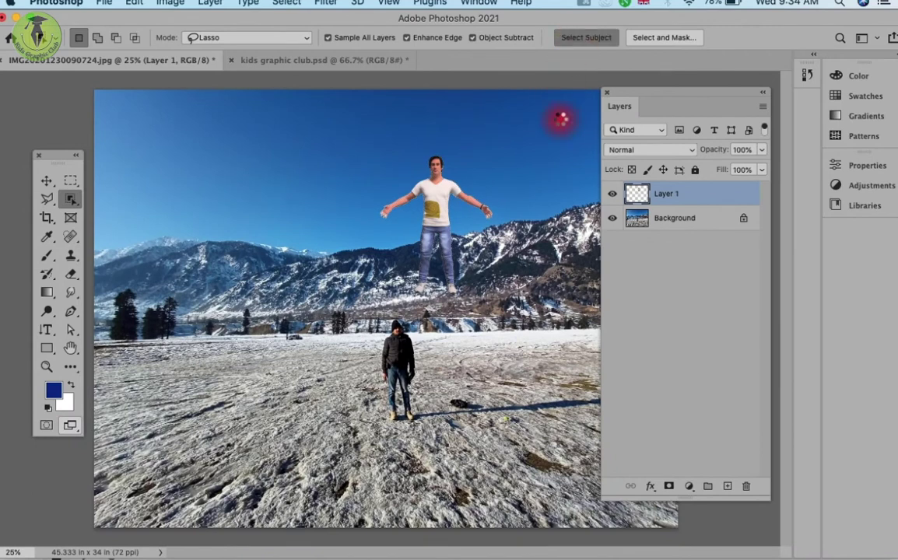
click(791, 147)
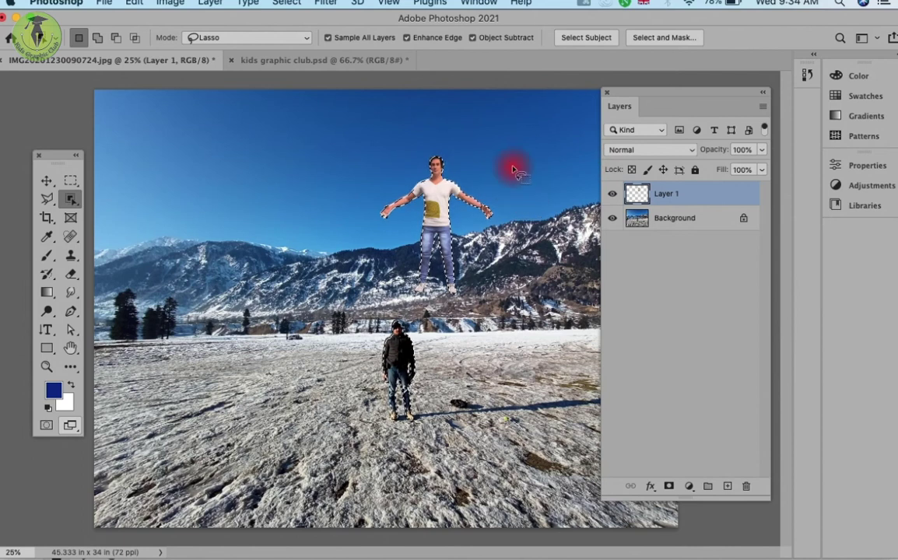
click(327, 37)
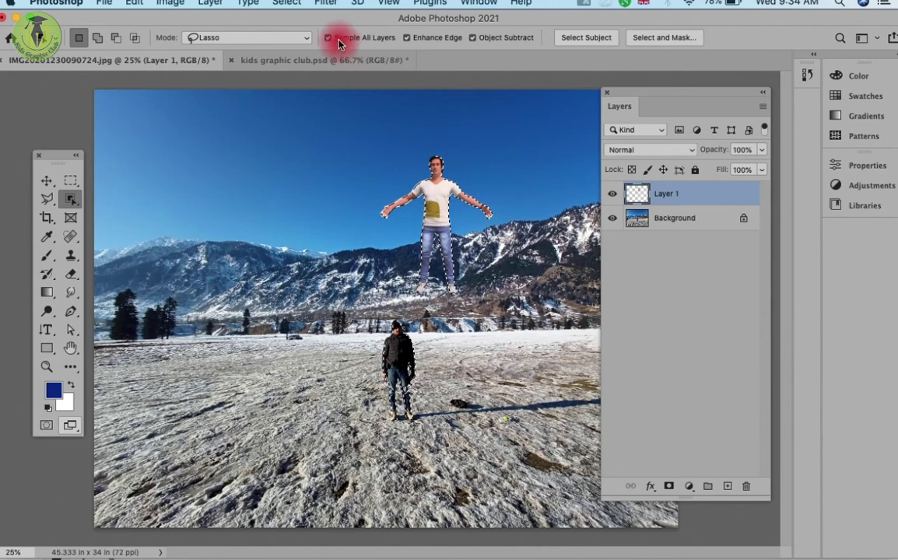
click(662, 218)
click(585, 89)
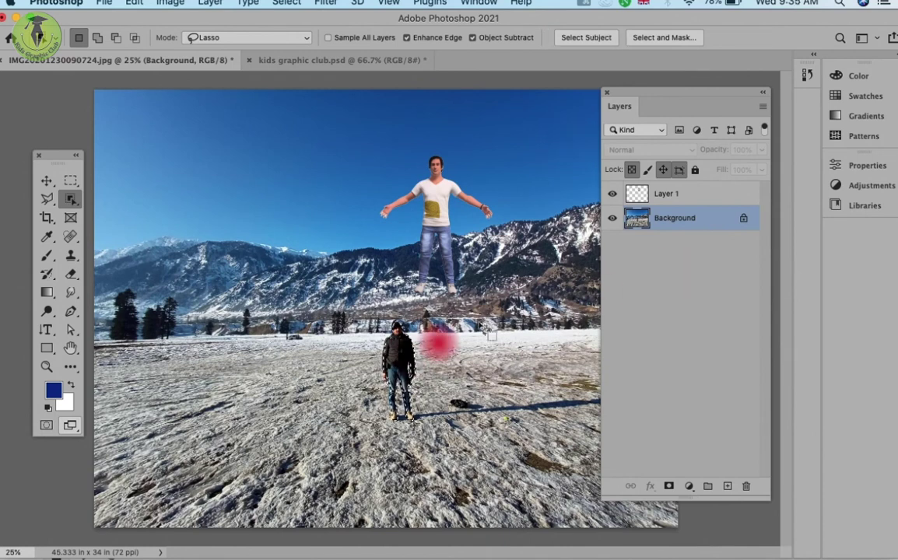
click(674, 195)
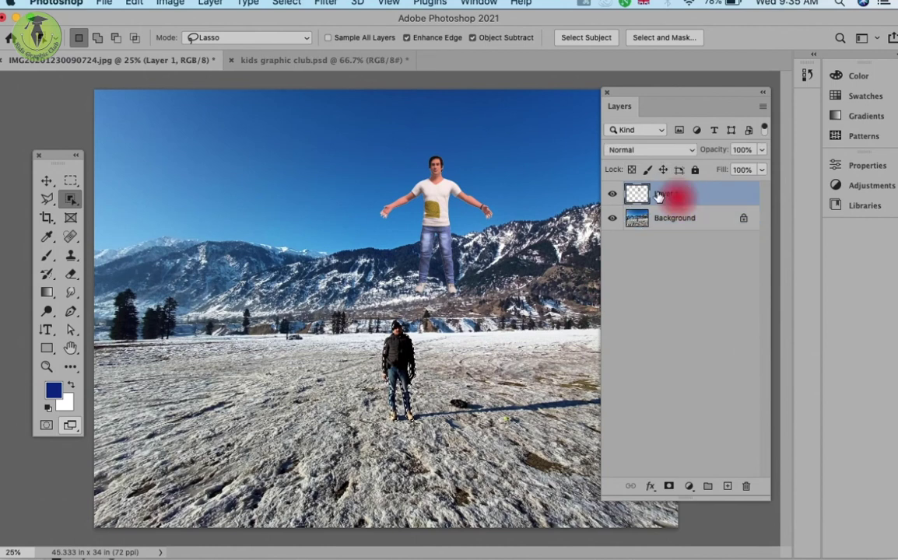
click(572, 39)
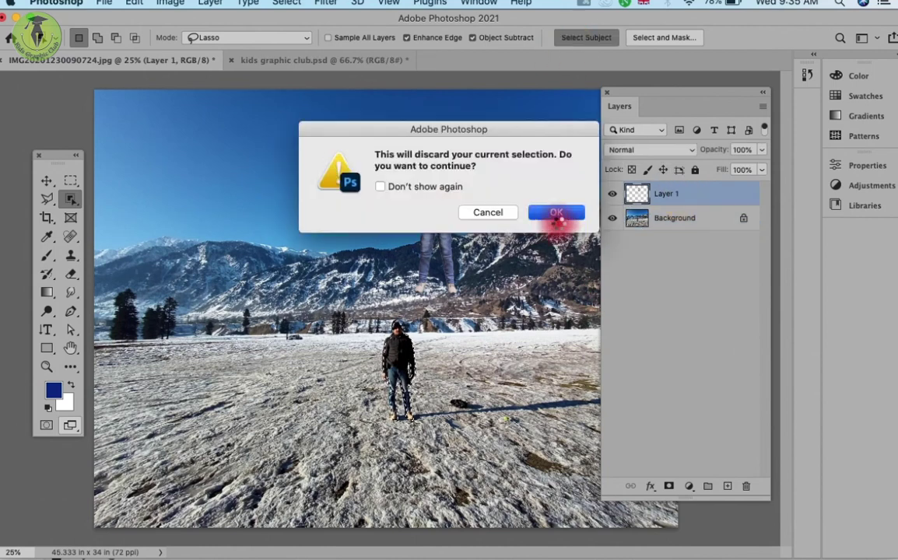
click(557, 216)
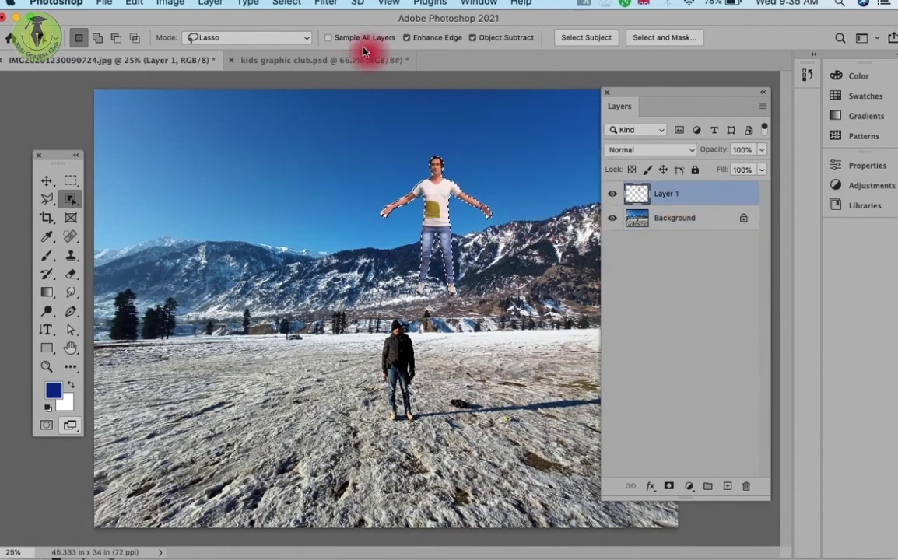
click(328, 37)
click(566, 39)
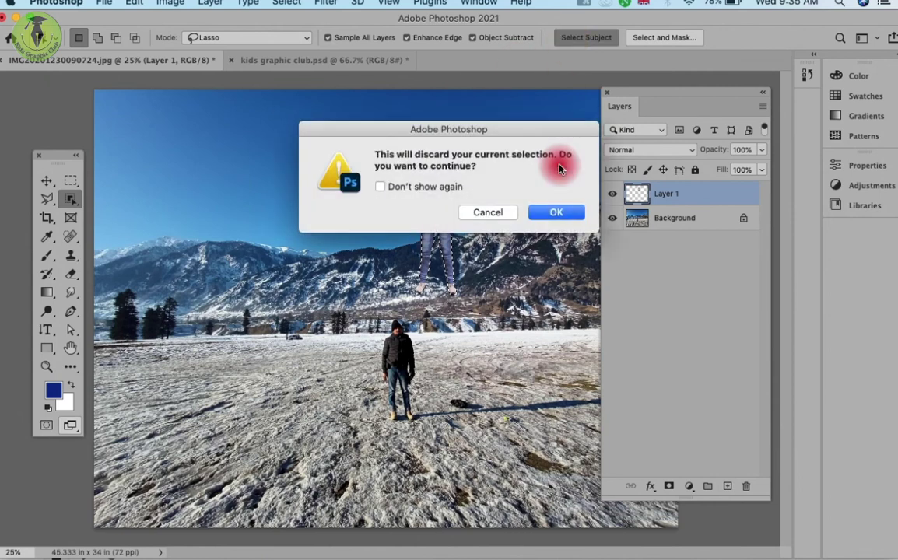
click(558, 214)
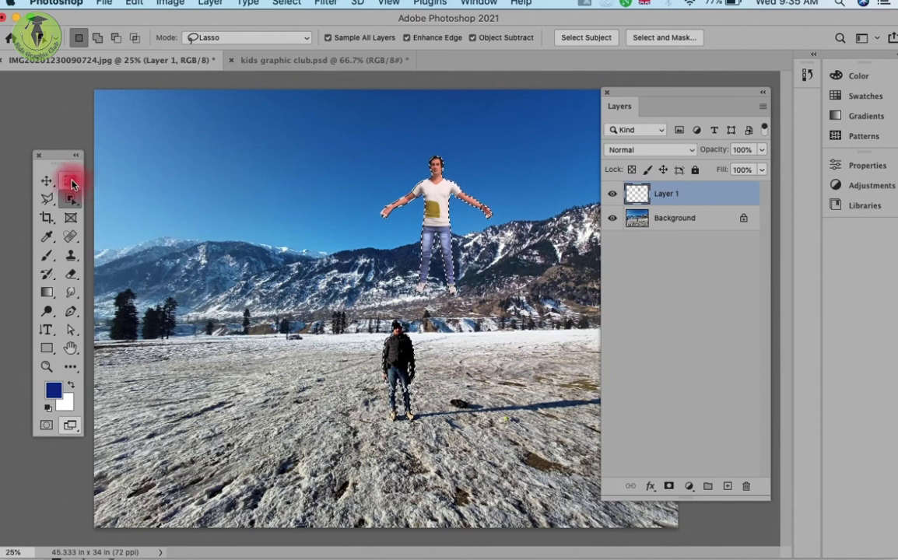
Choose the Rectangular Marquee, hide Layer 1, make Background active and deselect
click(71, 181)
right_click(71, 182)
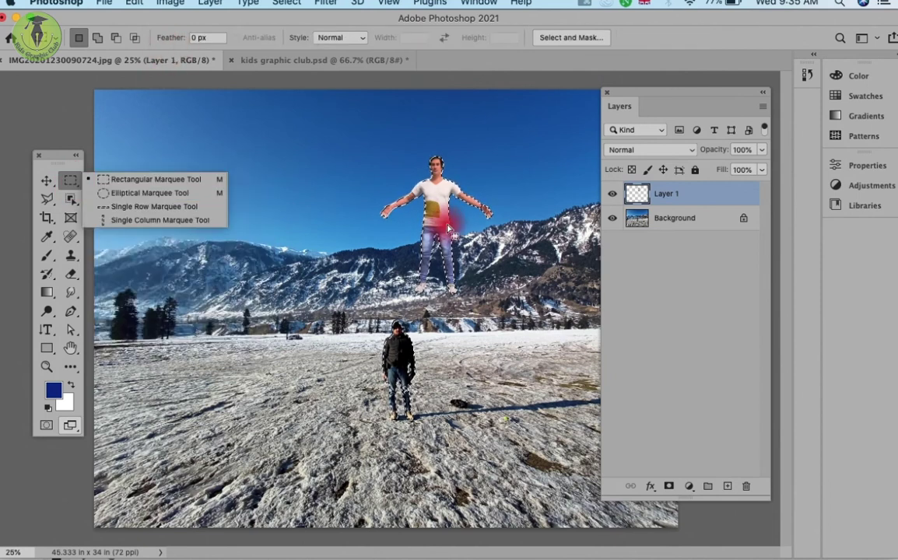
click(612, 195)
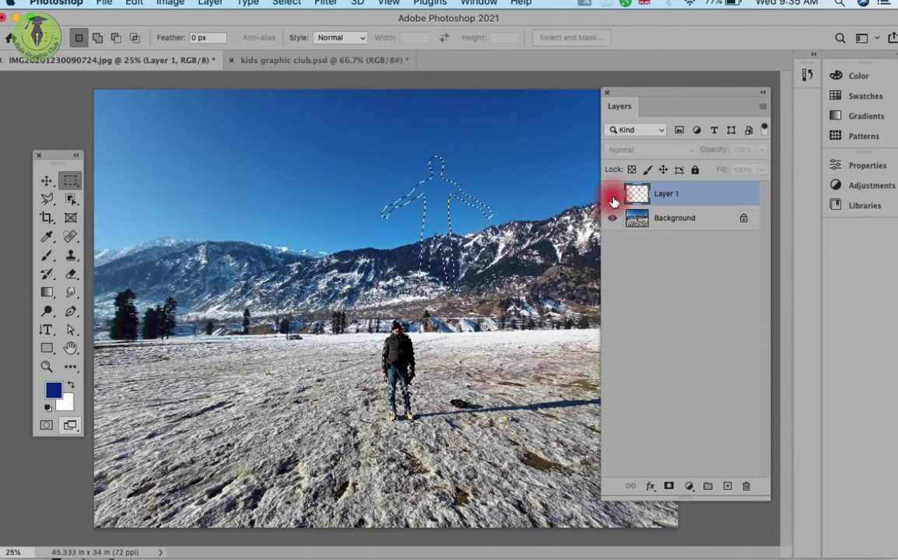
click(668, 218)
key(super+d)
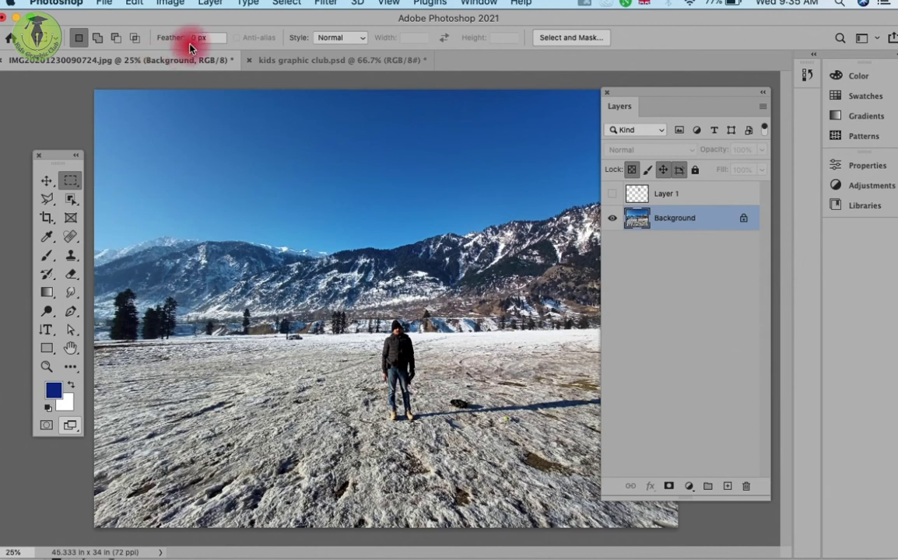
Select a rectangle in the upper-left sky and test-fill it with white, then blue
drag(206, 137, 311, 220)
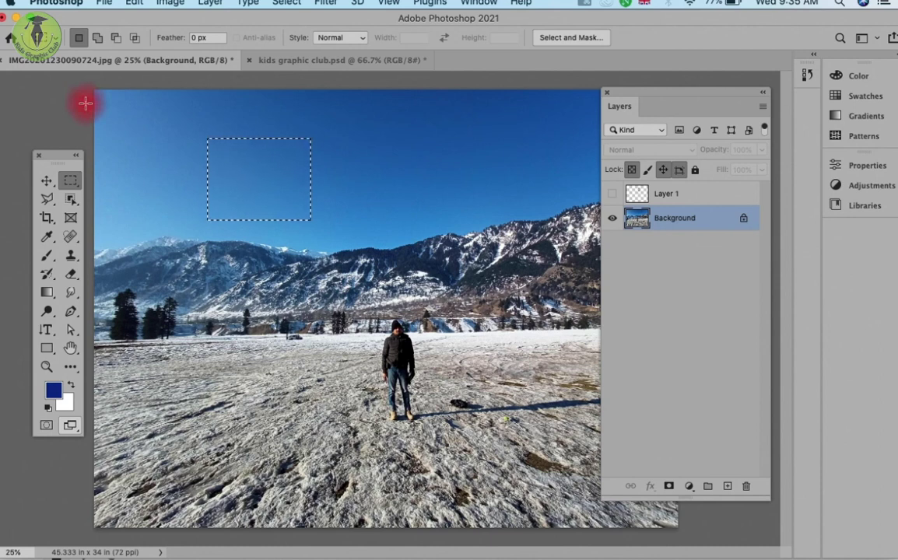
key(super+BackSpace)
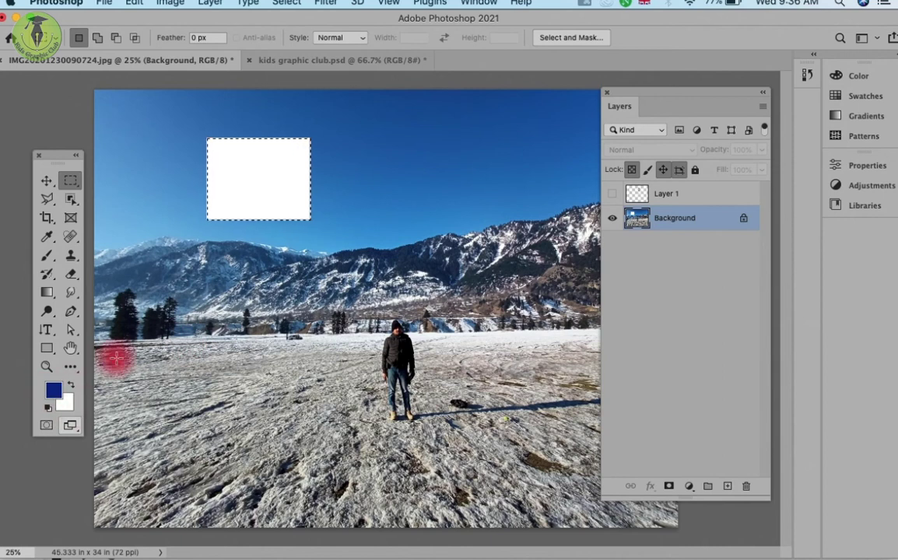
key(alt+BackSpace)
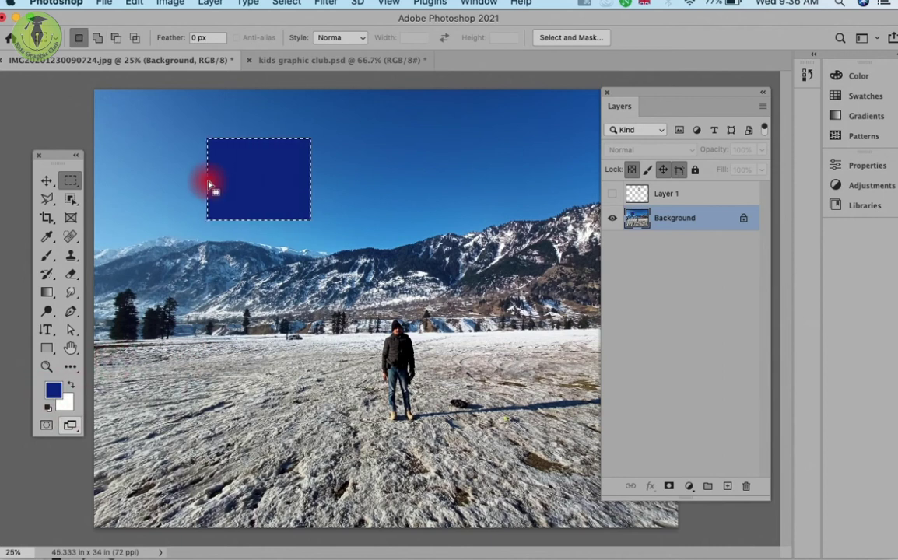
Zoom to 50%, undo both fills, and set the marquee feather to 25 px
key(ctrl+plus)
key(ctrl+plus)
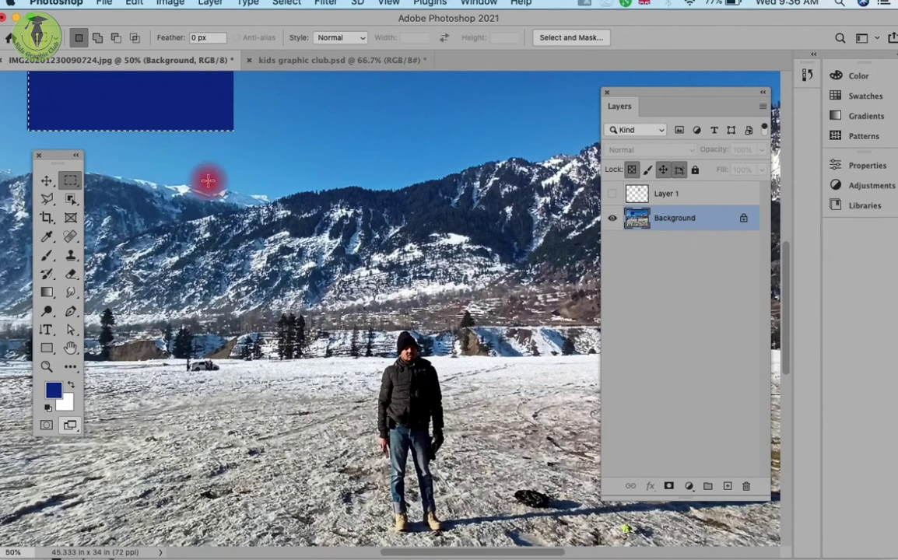
drag(213, 134, 316, 305)
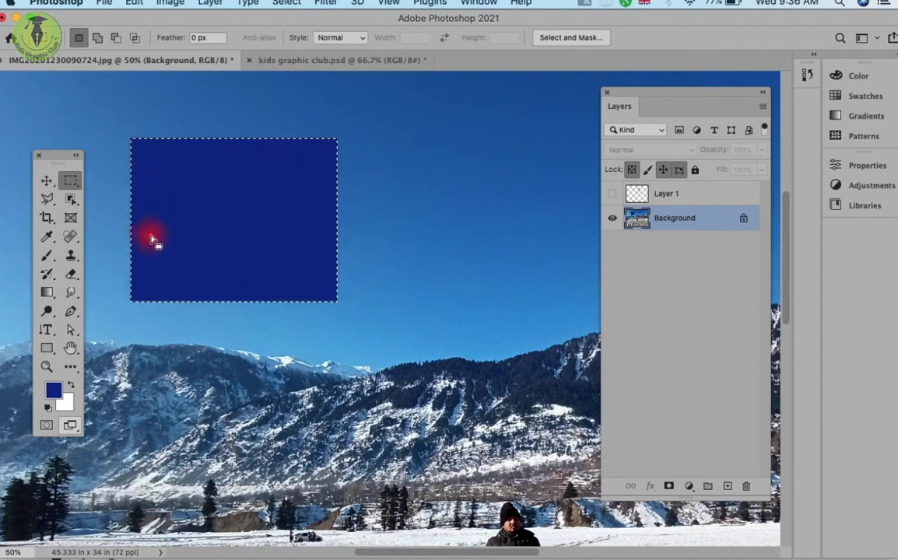
key(Delete)
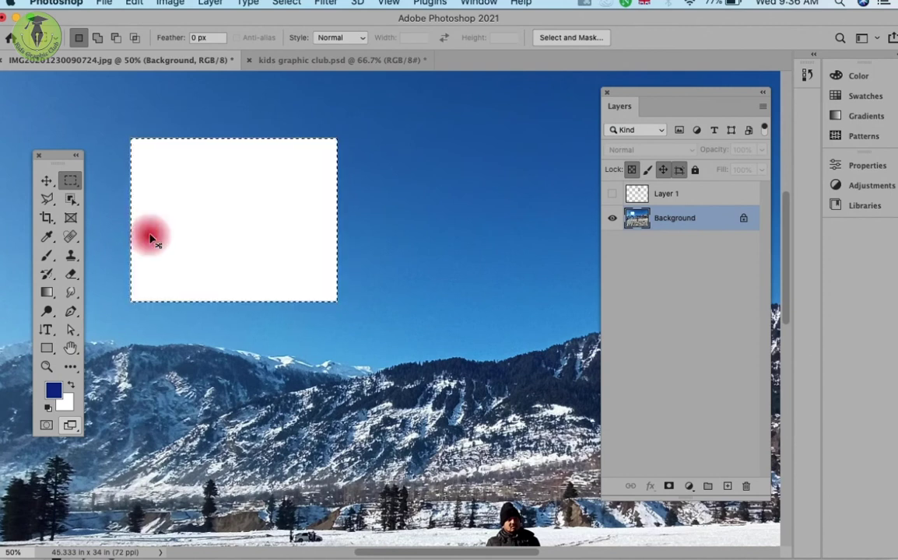
key(ctrl+z)
key(ctrl+z)
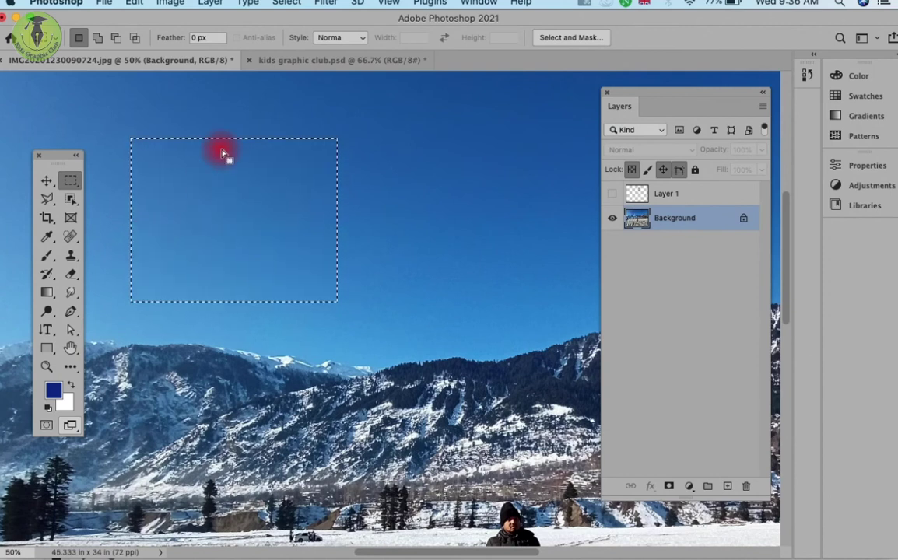
click(193, 37)
text(25)
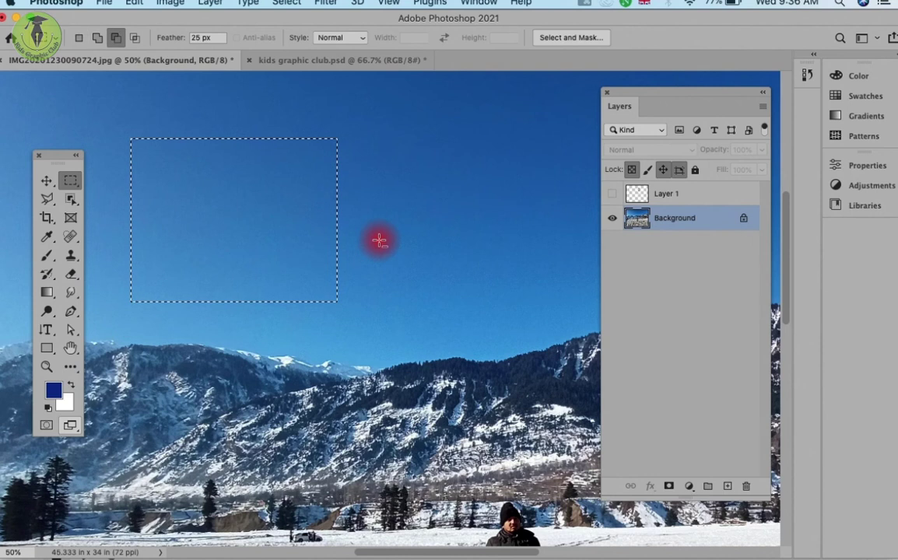
Draw a new feathered sky rectangle, test-filling with dark blue and undoing each fill
key(alt+BackSpace)
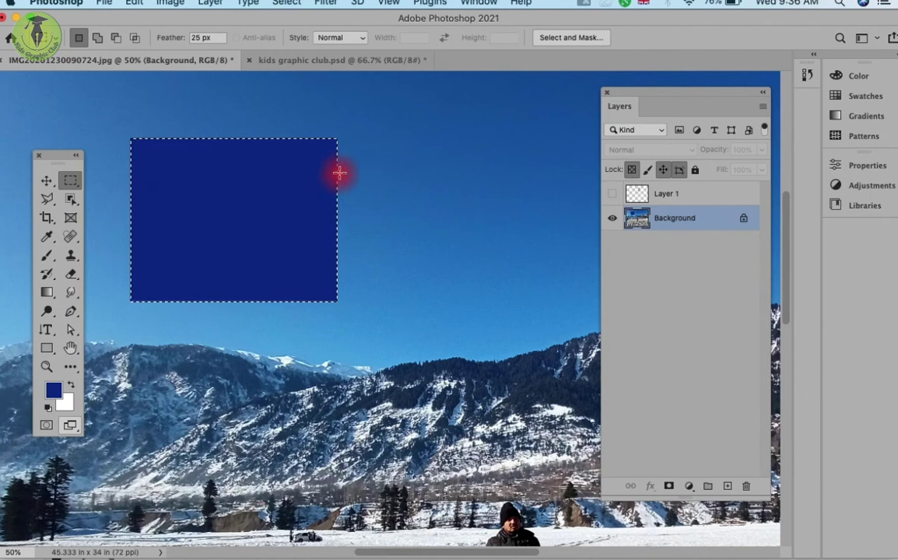
key(ctrl+z)
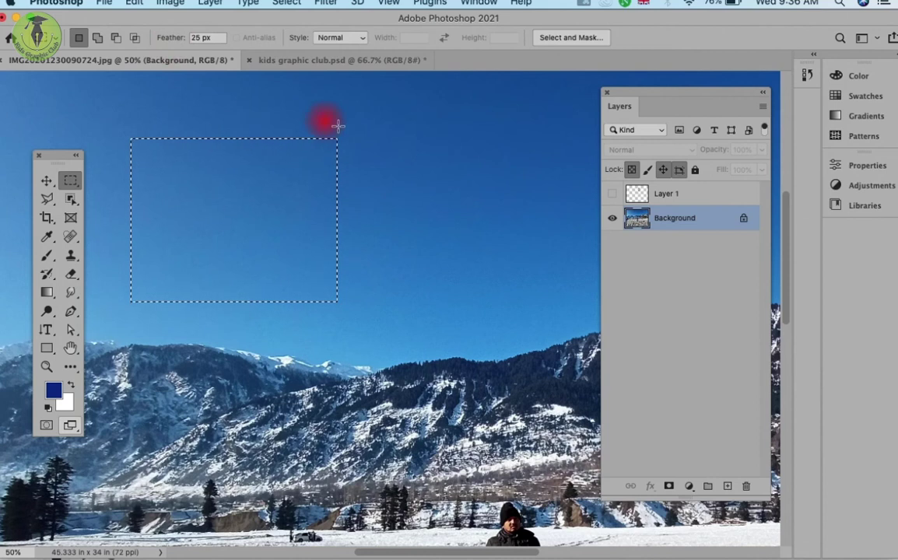
click(184, 121)
drag(197, 145, 393, 284)
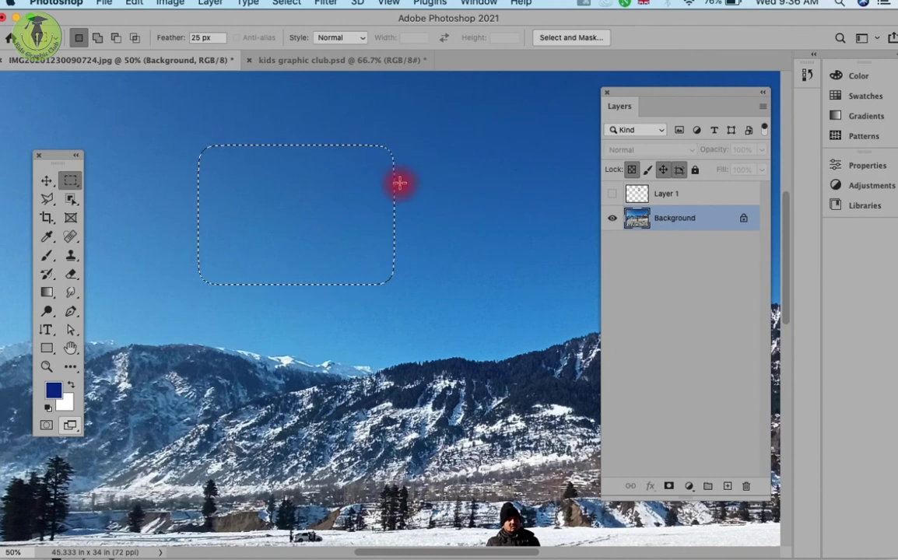
key(alt)
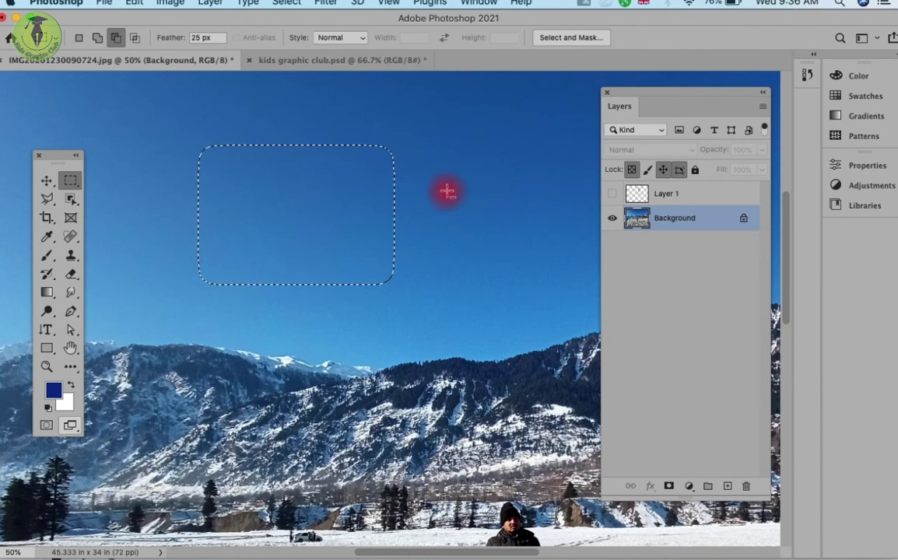
key(alt+BackSpace)
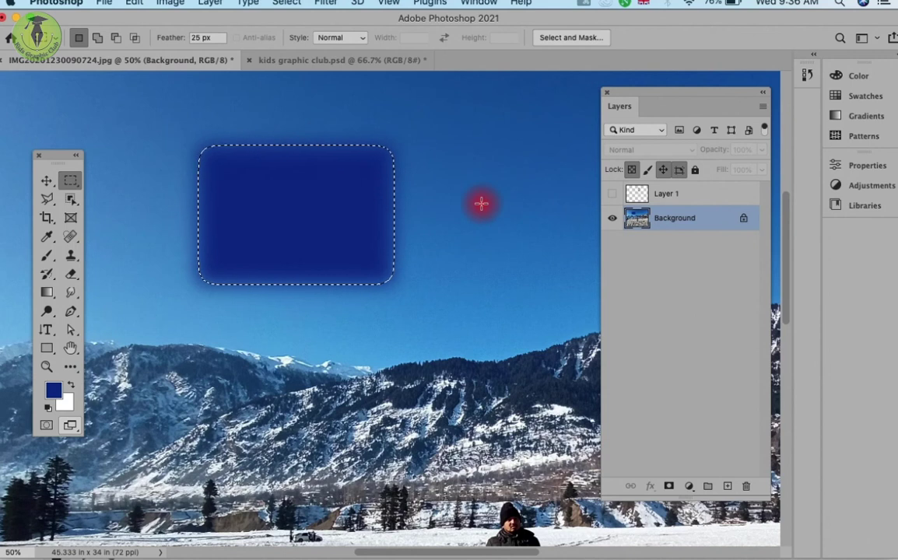
key(ctrl+z)
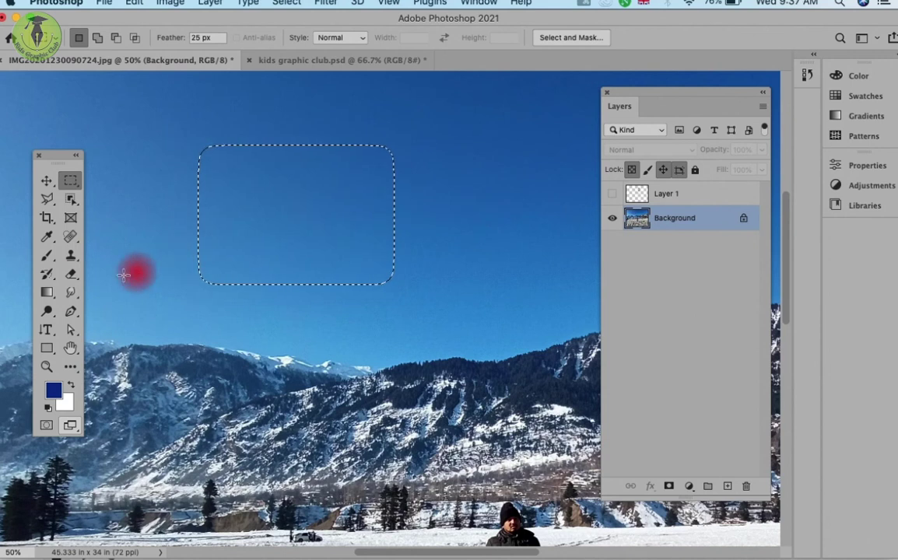
Browse the gradient flyout keeping Gradient, then cycle Move, Gradient, Move, Marquee and Type tools
click(45, 292)
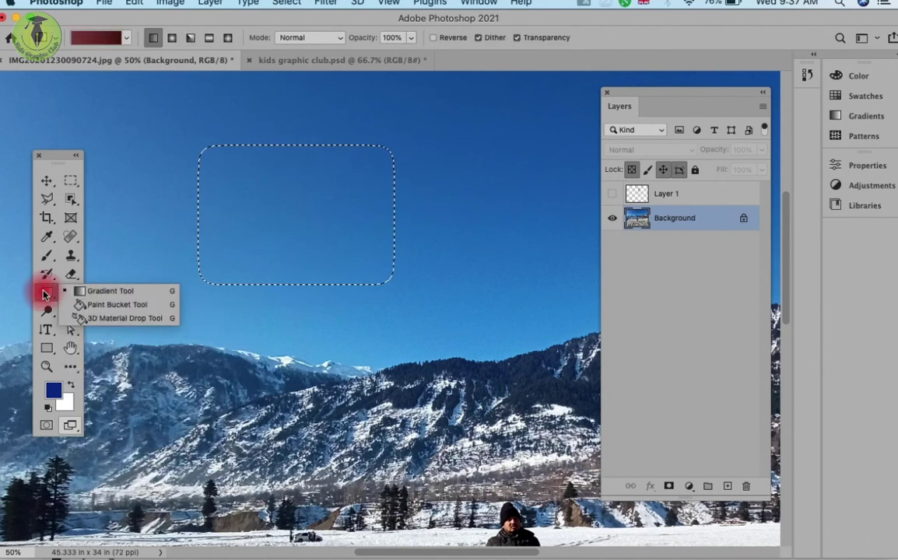
drag(45, 293, 161, 312)
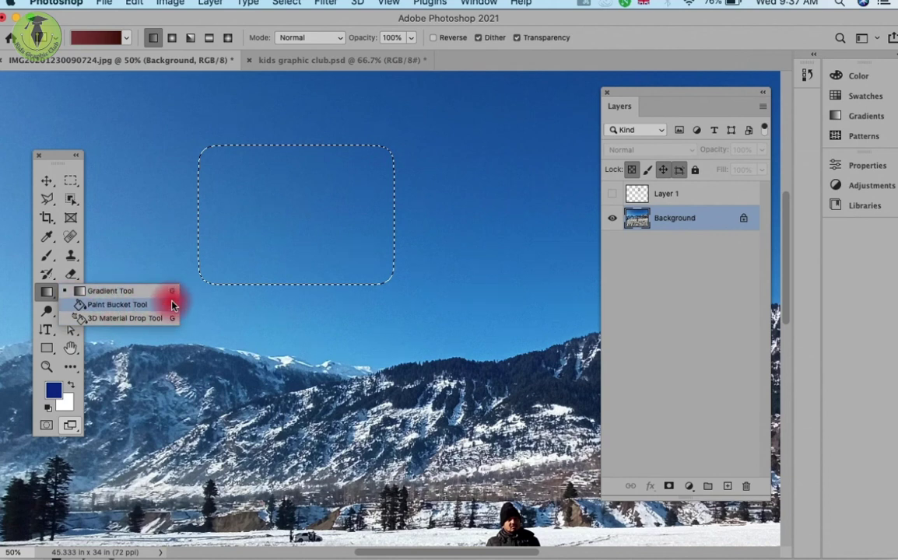
click(140, 291)
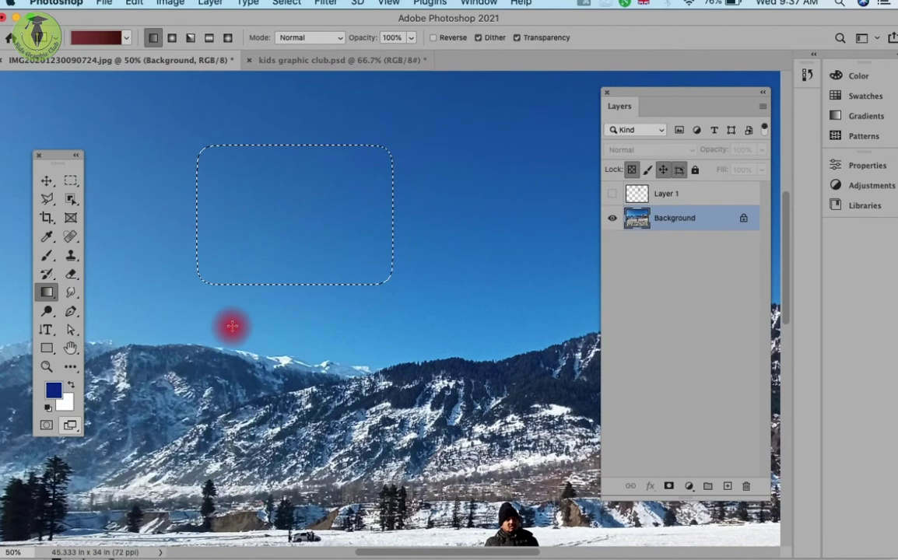
click(48, 182)
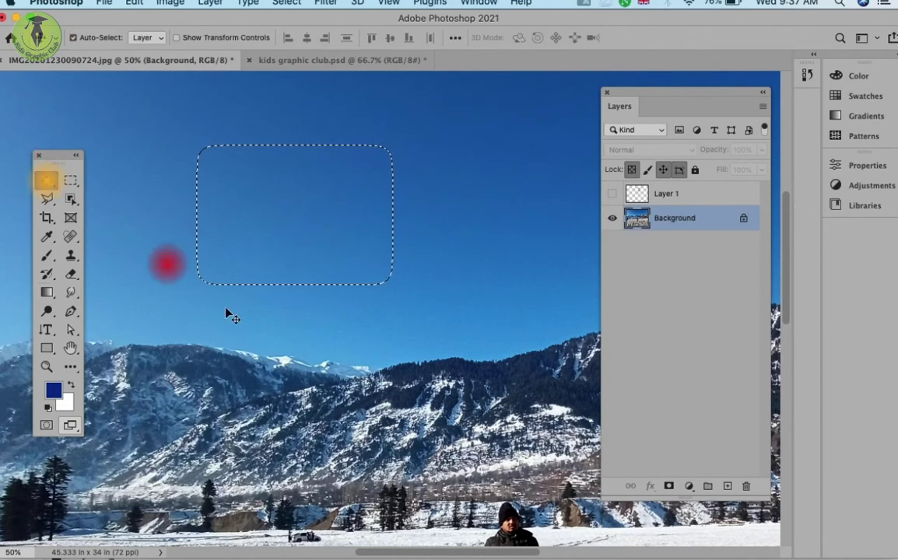
key(g)
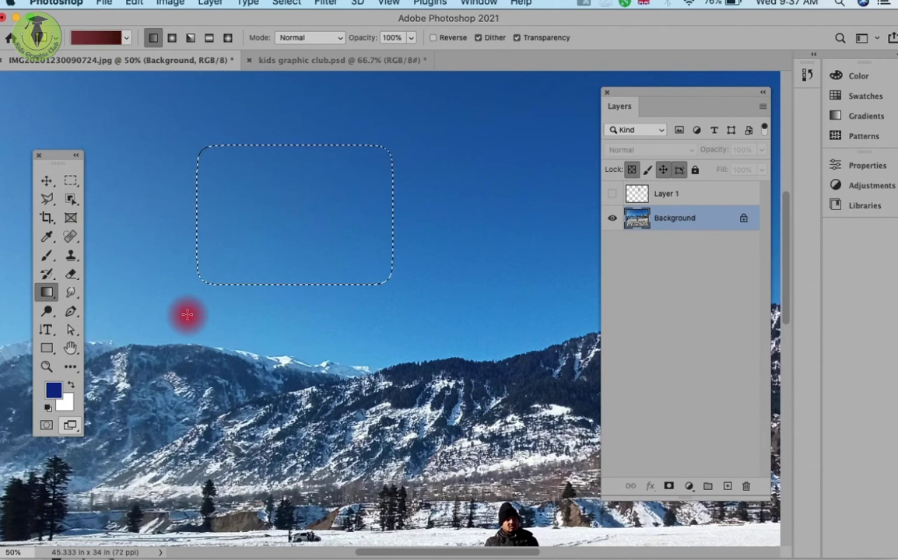
key(v)
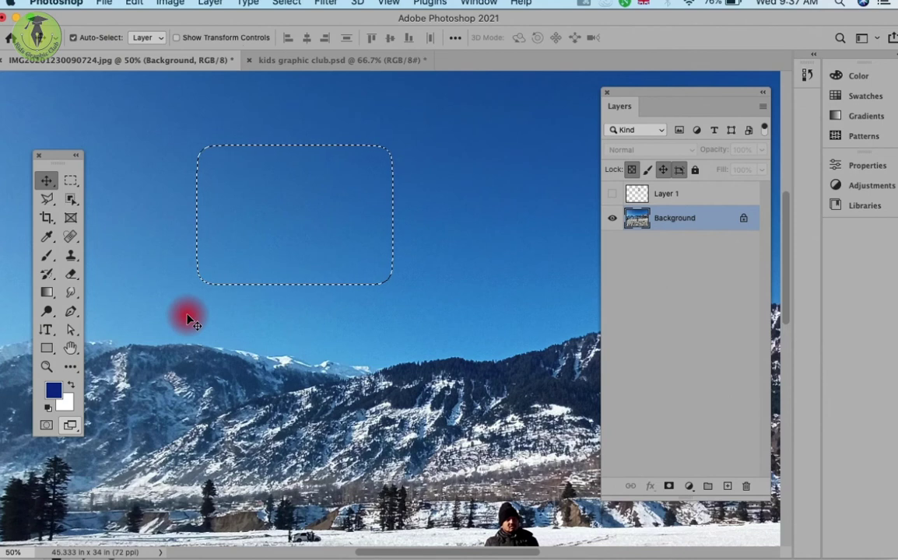
key(m)
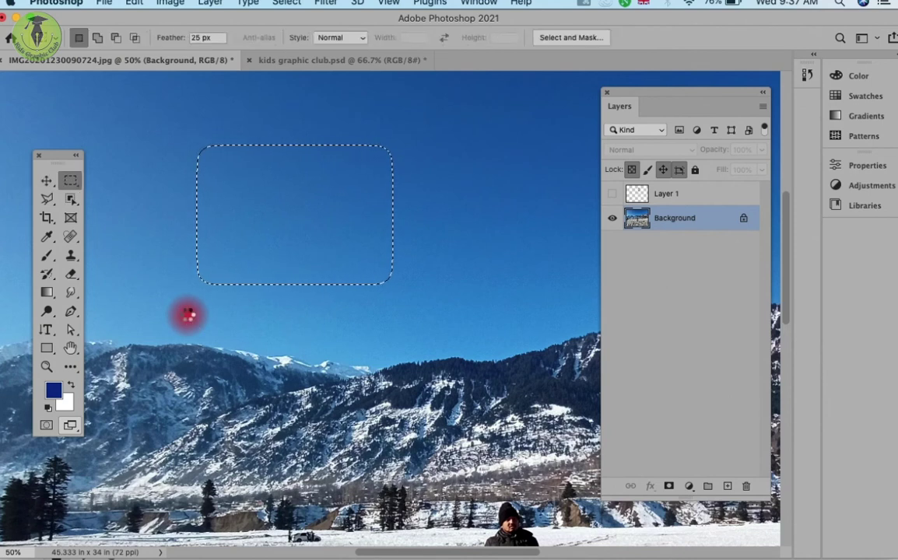
key(t)
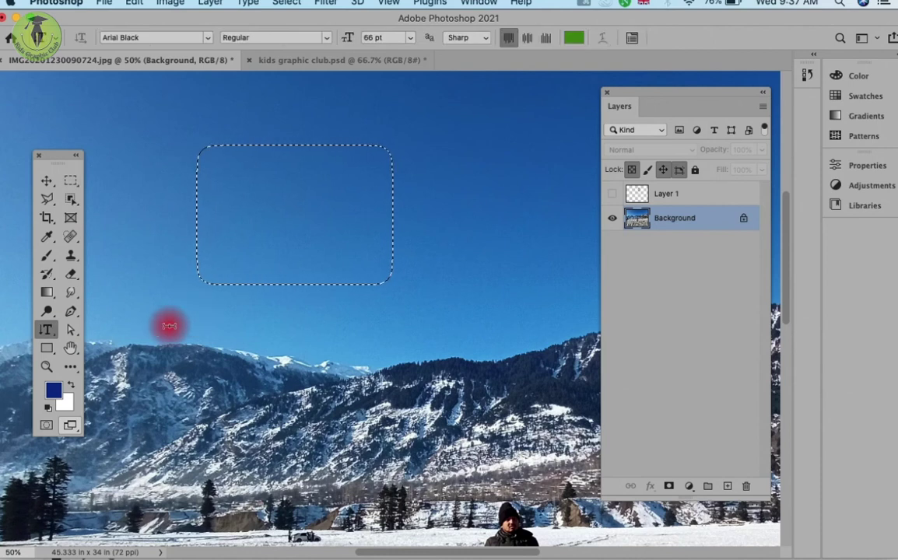
Browse the Type tool variants, keep Horizontal Type, then switch to Move and back to Gradient
key(g)
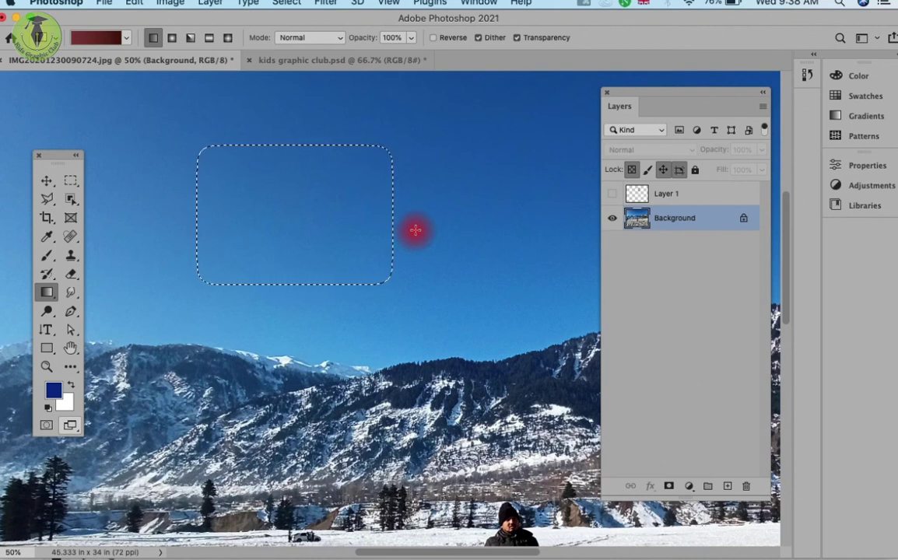
click(47, 331)
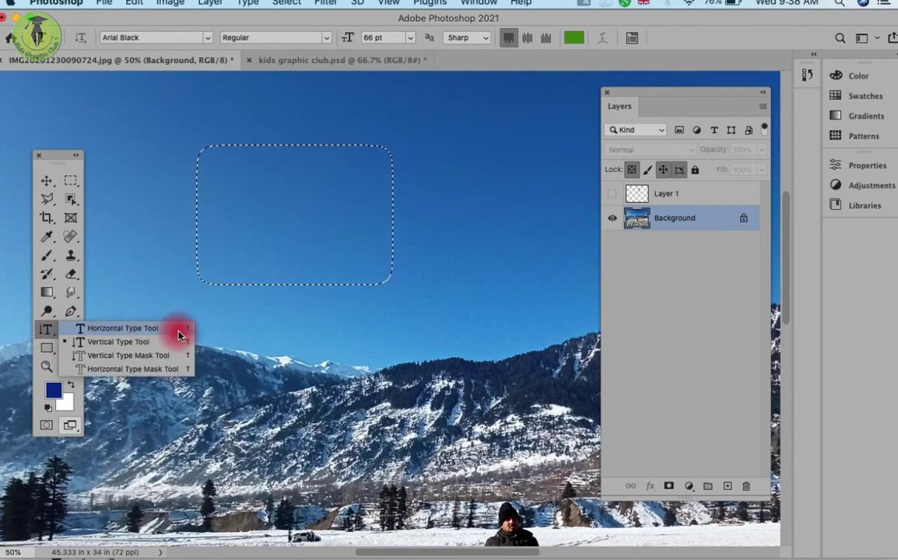
drag(47, 334, 185, 368)
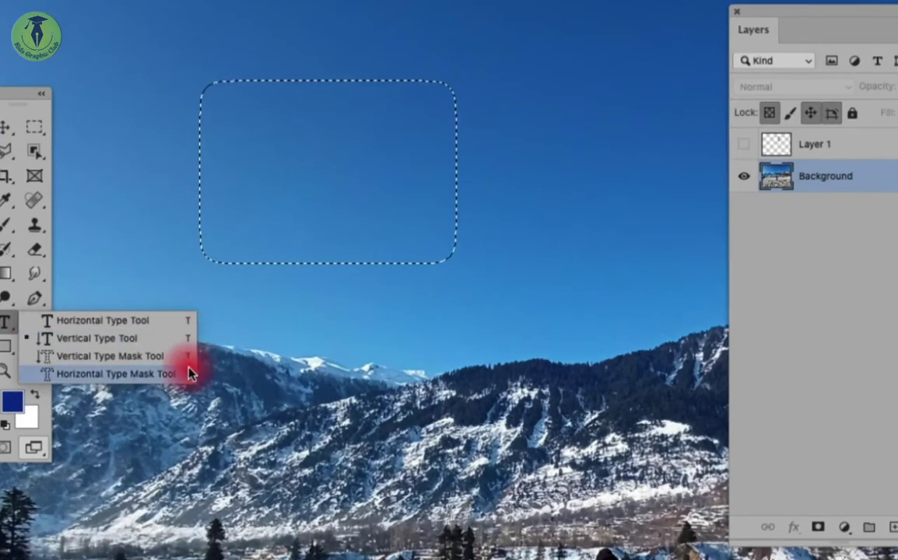
click(121, 321)
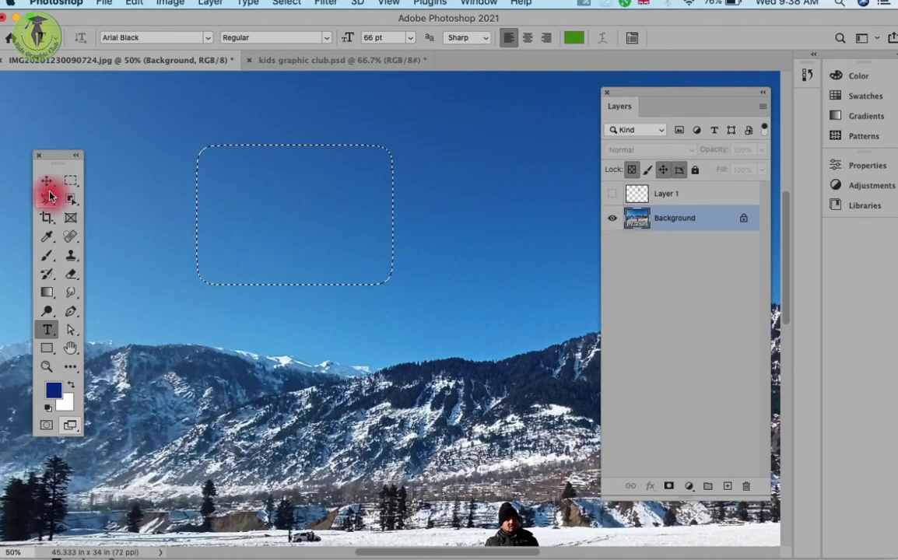
click(46, 181)
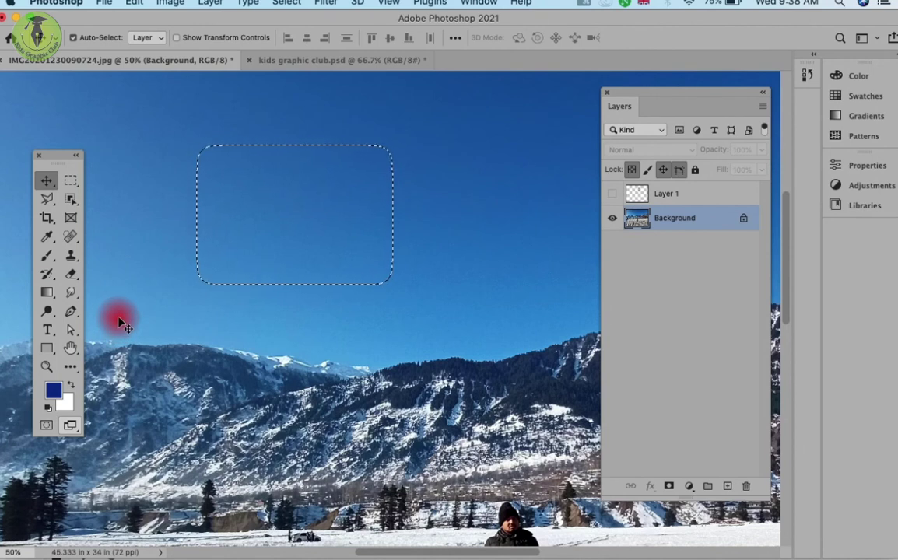
key(g)
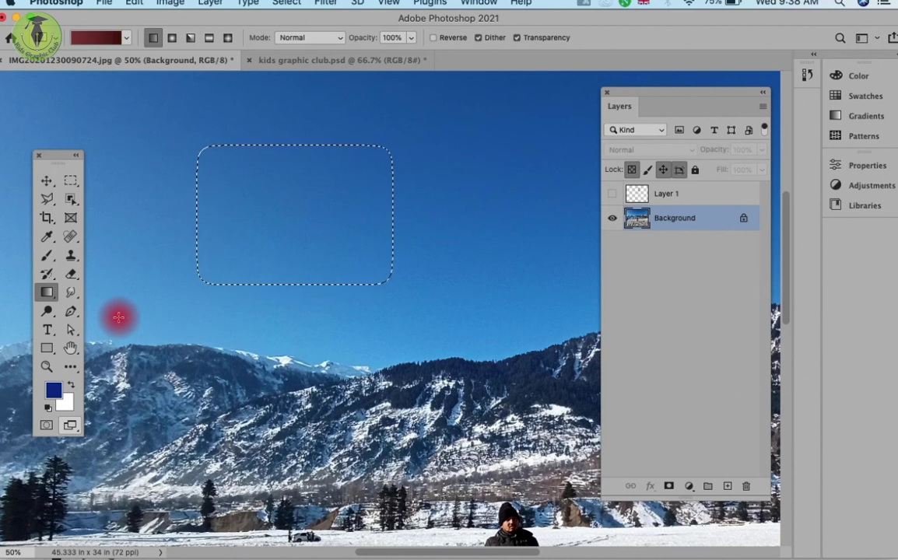
Test a dark-blue Paint Bucket fill inside the rounded selection, then undo it
key(shift+g)
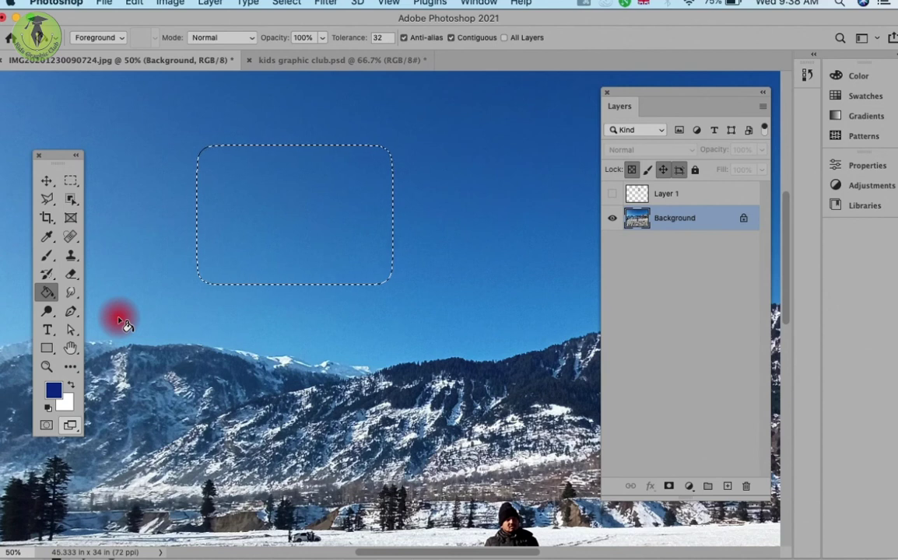
key(shift+g)
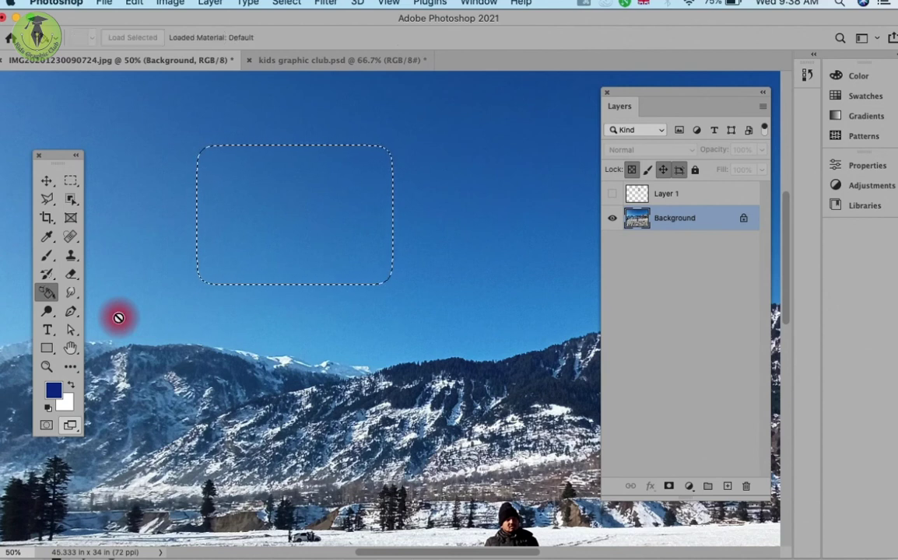
key(shift+g)
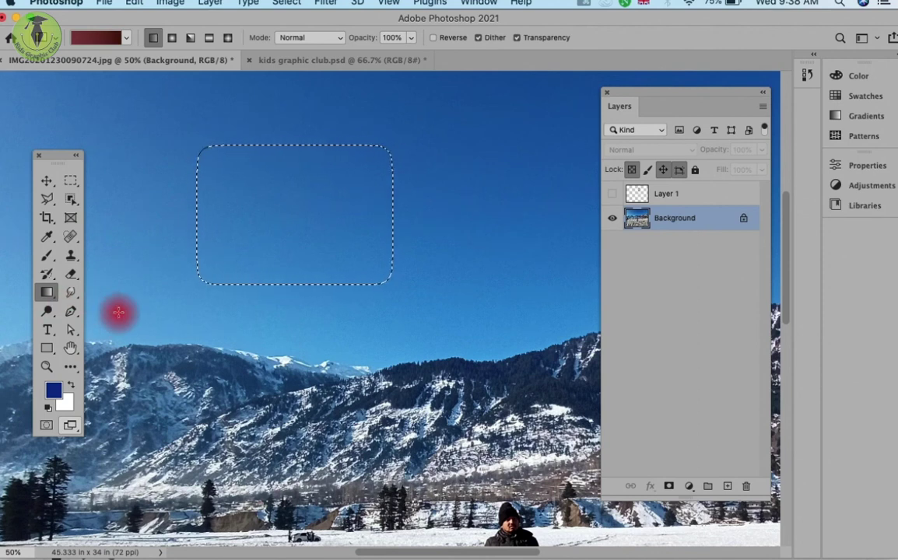
key(shift+g)
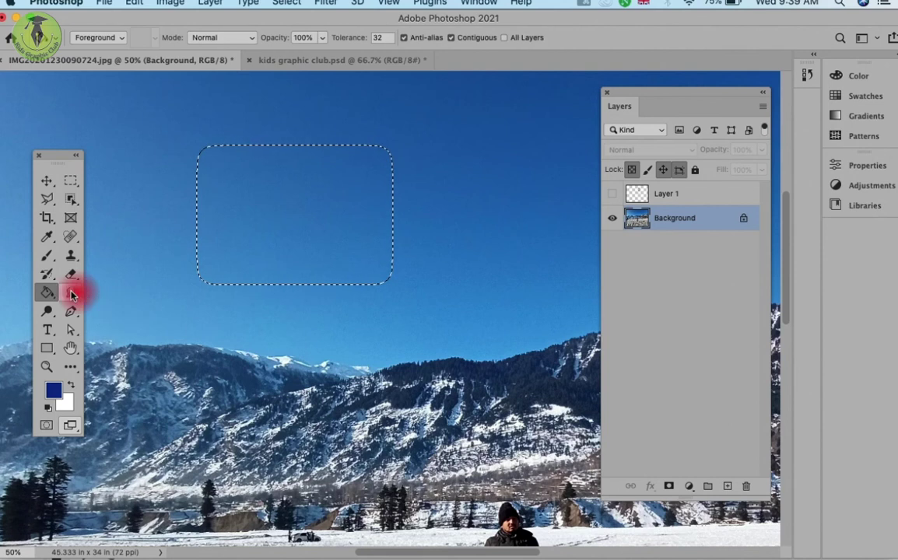
click(249, 226)
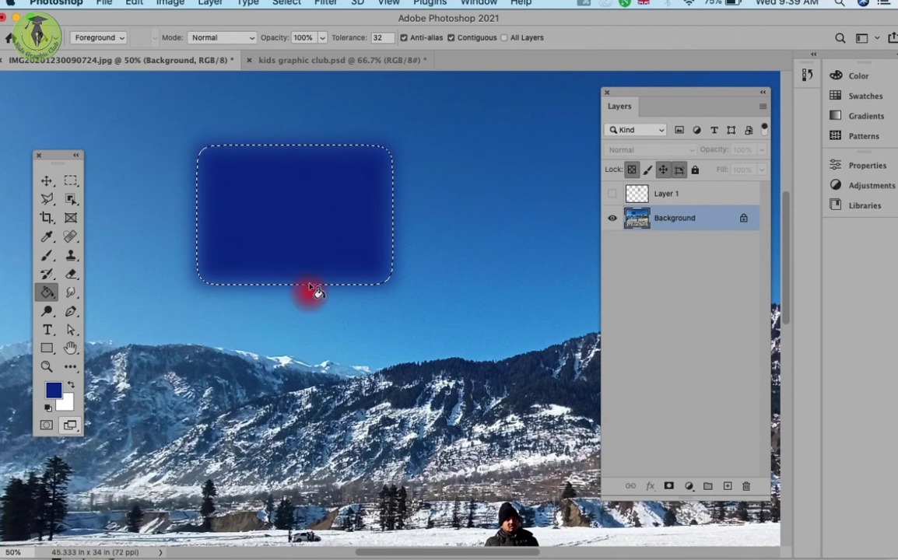
key(ctrl+z)
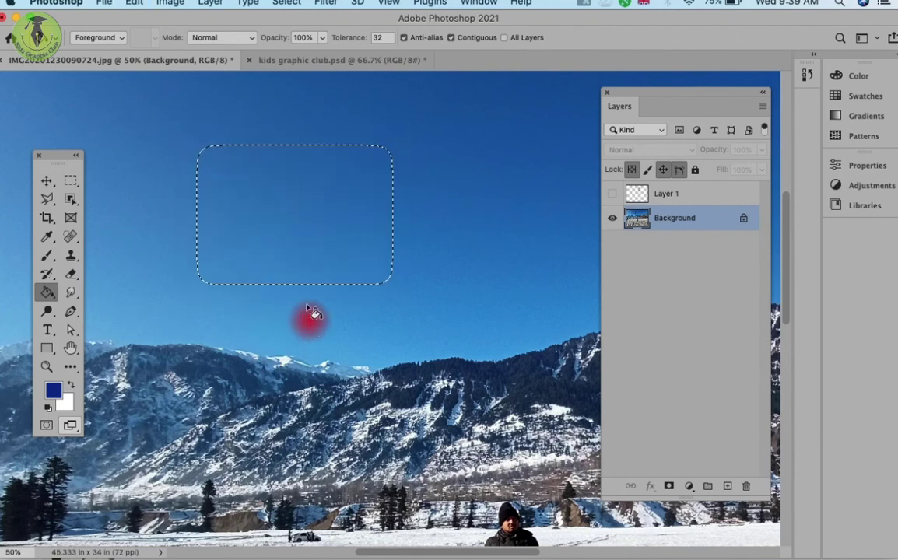
Set the Rectangular Marquee feather to 100 px
click(71, 183)
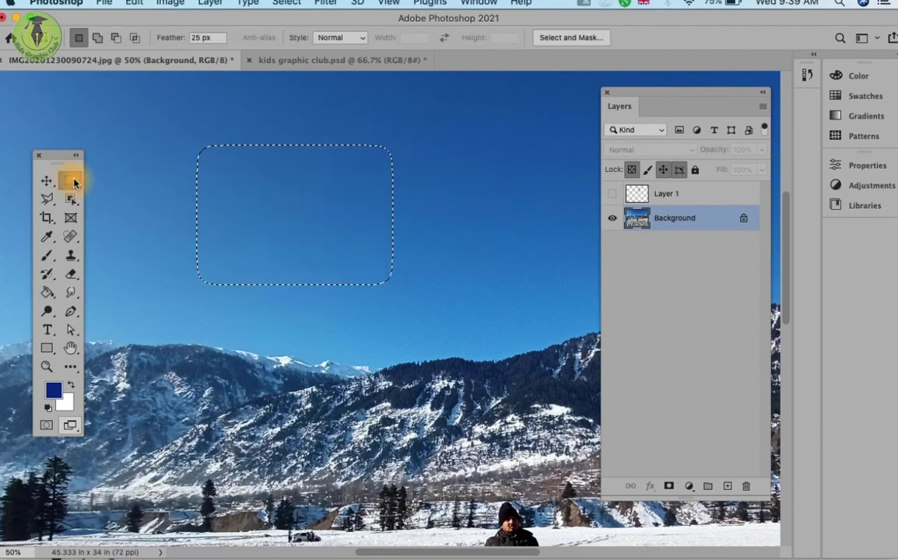
click(190, 38)
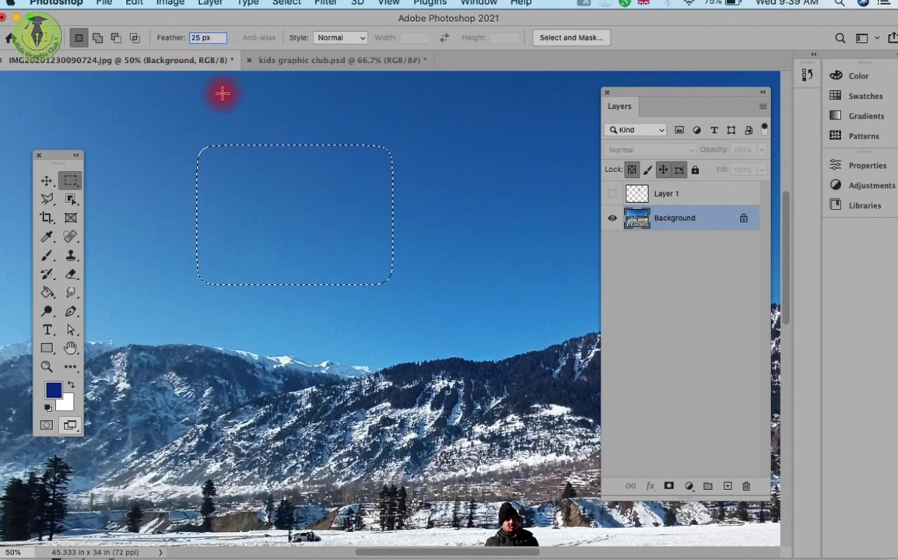
text(100)
key(Return)
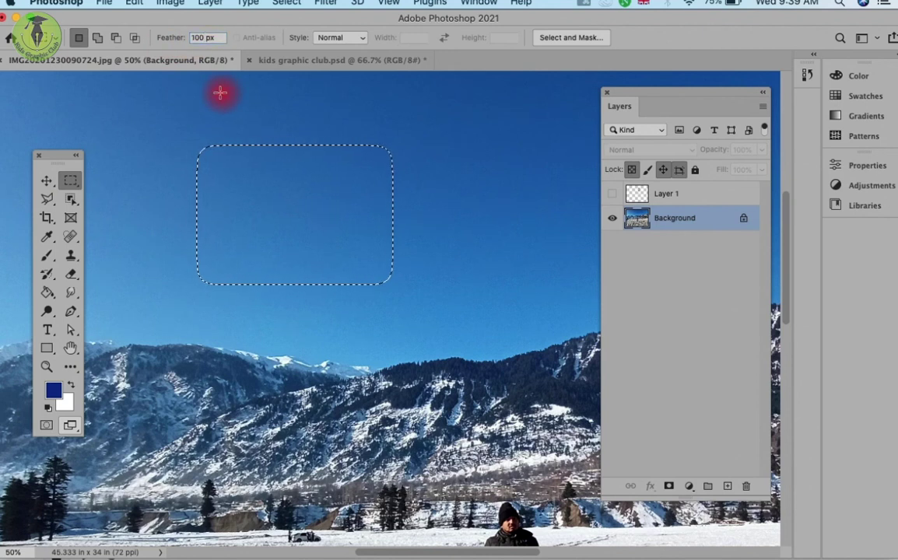
Draw a feathered selection in the sky and fill it with dark blue
mouse_move(154, 124)
mouse_down()
mouse_move(396, 303)
mouse_move(459, 323)
mouse_up()
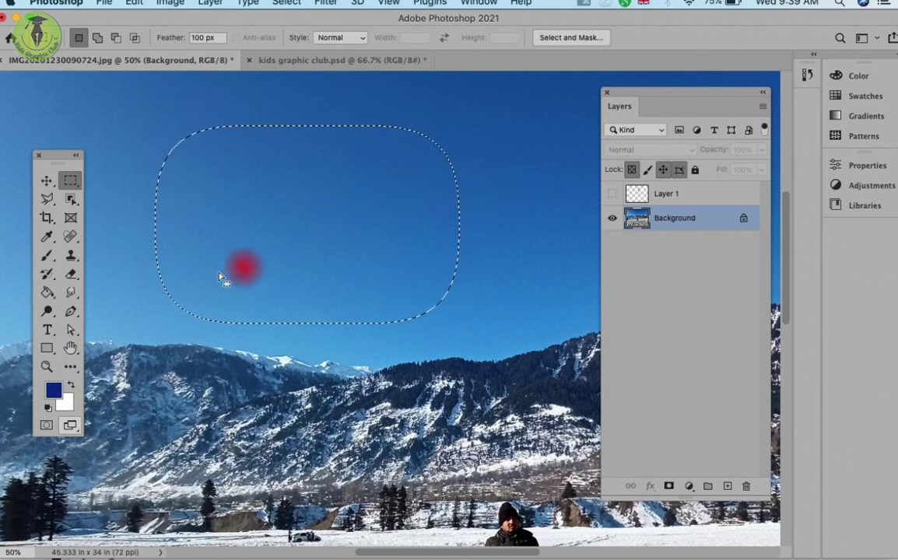
click(46, 292)
click(232, 257)
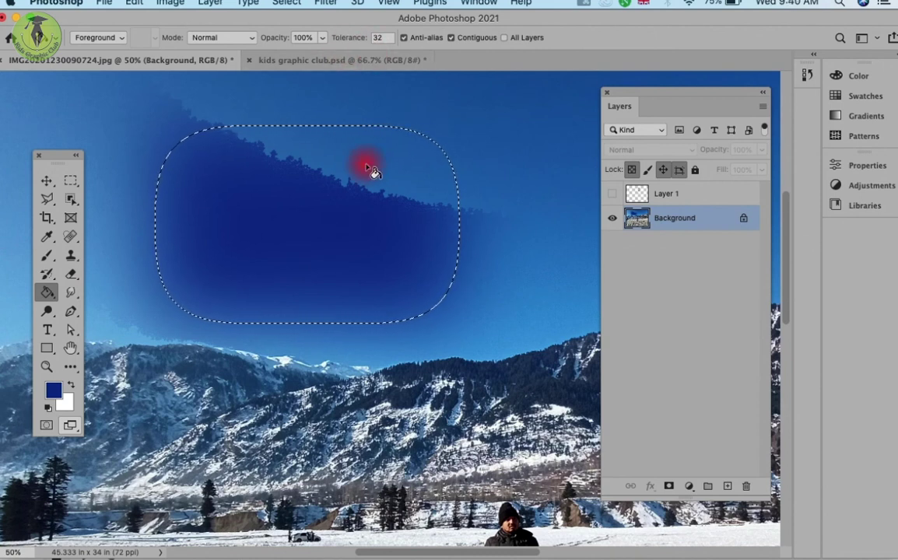
Undo the fill, lower tolerance to 13, and test and undo another fill
key(ctrl+z)
mouse_move(357, 38)
mouse_down()
mouse_move(330, 39)
mouse_move(337, 46)
mouse_up()
click(262, 274)
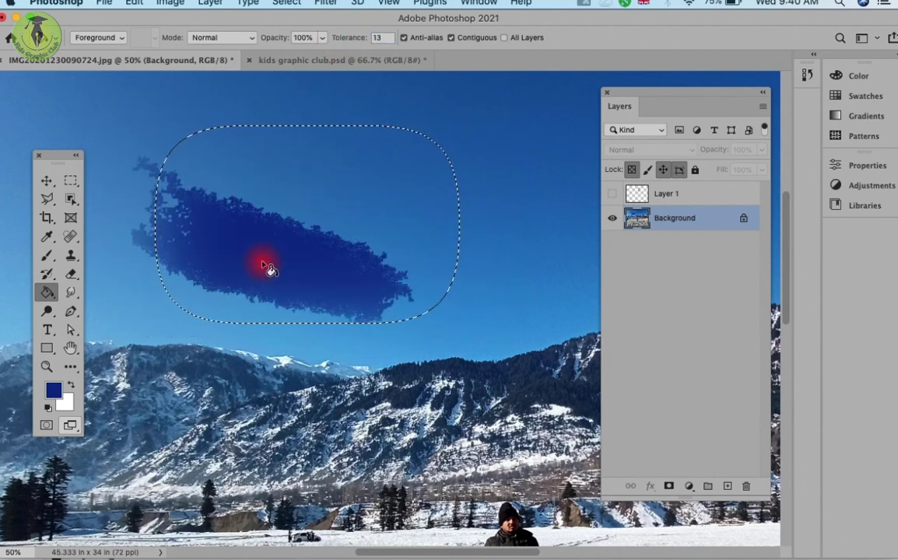
key(ctrl+z)
key(ctrl+z)
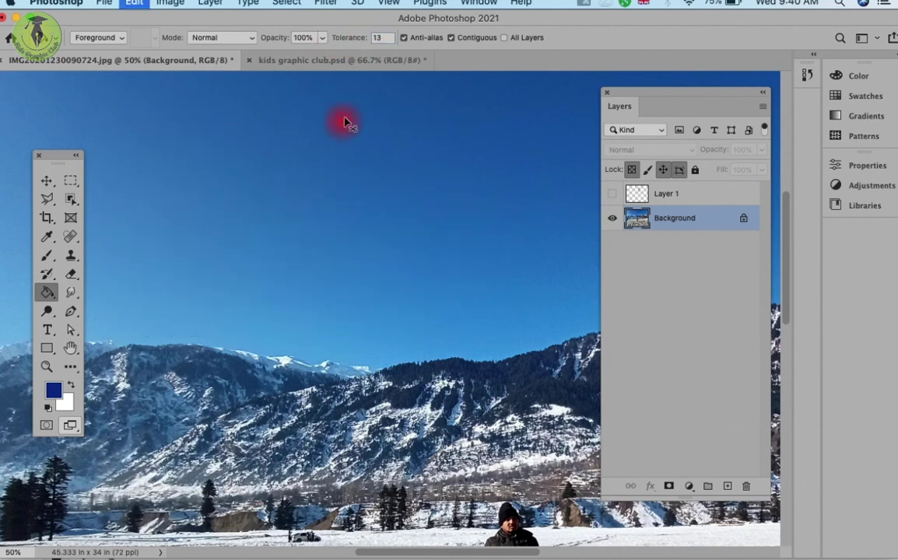
Lower tolerance to 5, test small fills, then show and select Layer 1
drag(341, 35, 334, 39)
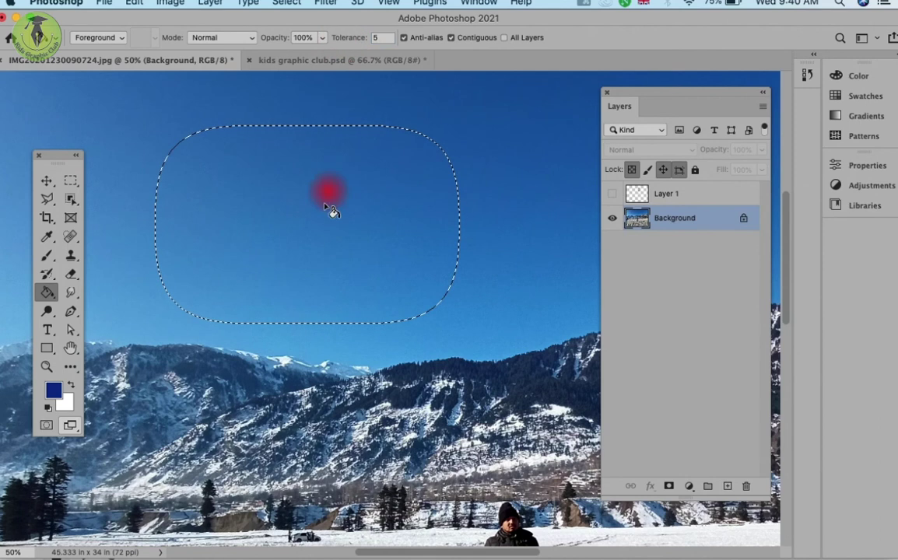
click(319, 228)
click(328, 266)
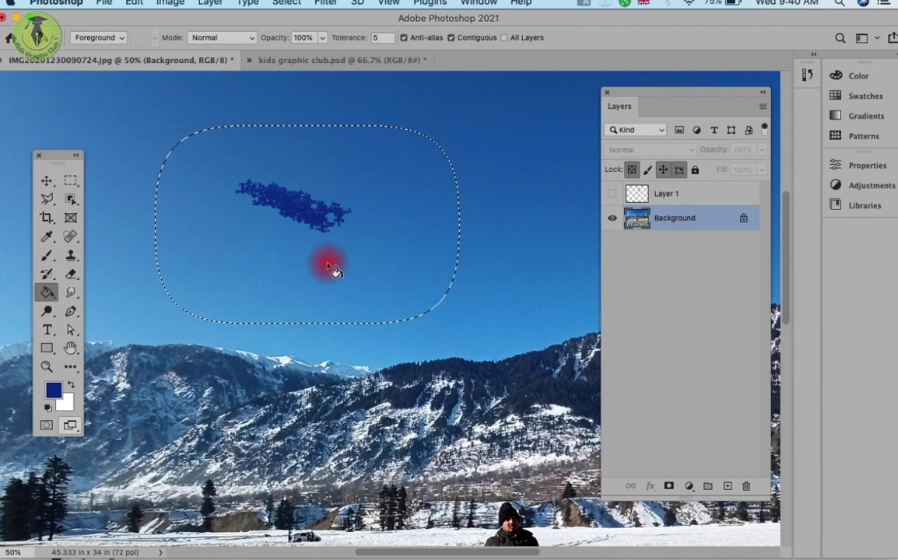
click(352, 121)
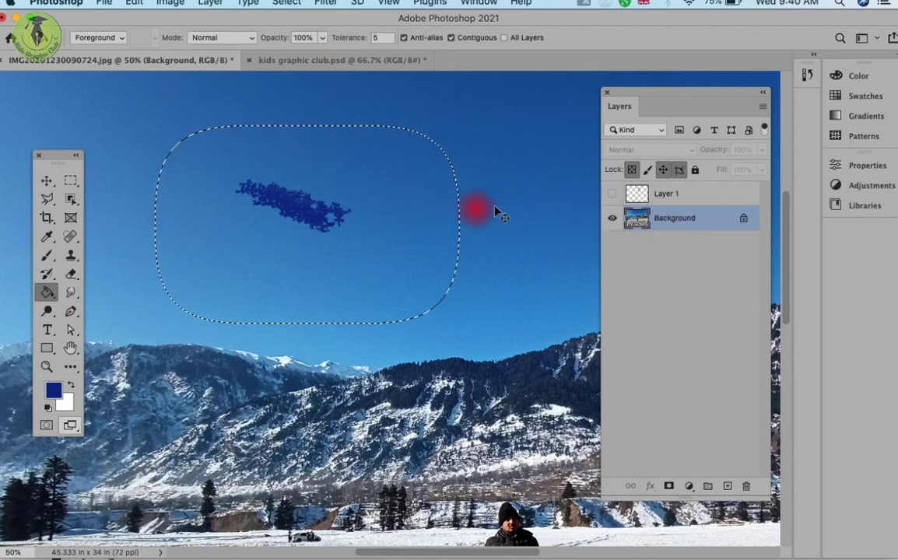
click(661, 193)
Test a dark-blue fill on Layer 1, undo it, and hide Layer 1 again
click(612, 194)
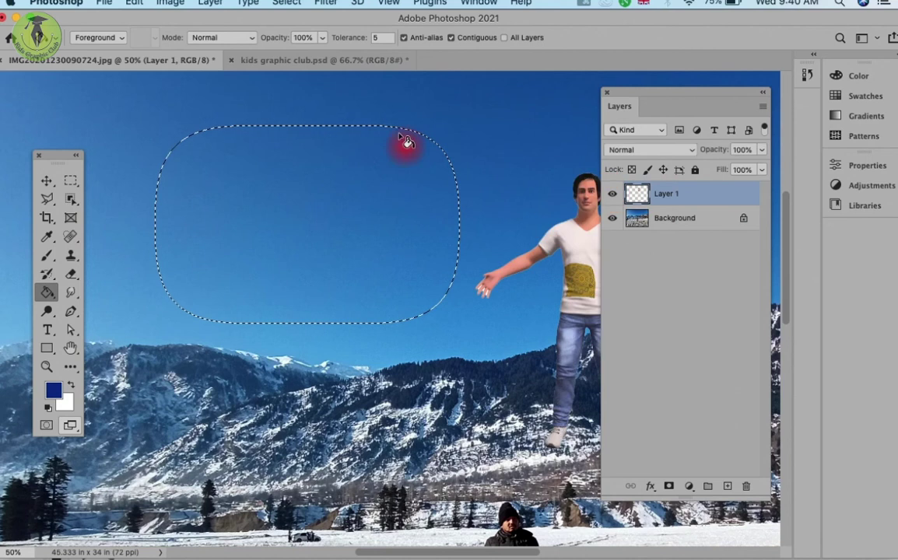
click(369, 225)
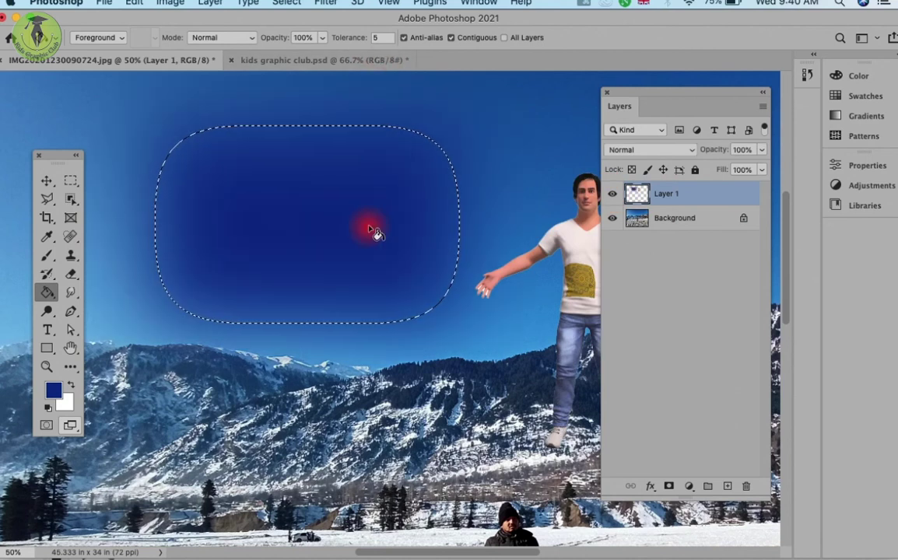
key(ctrl+z)
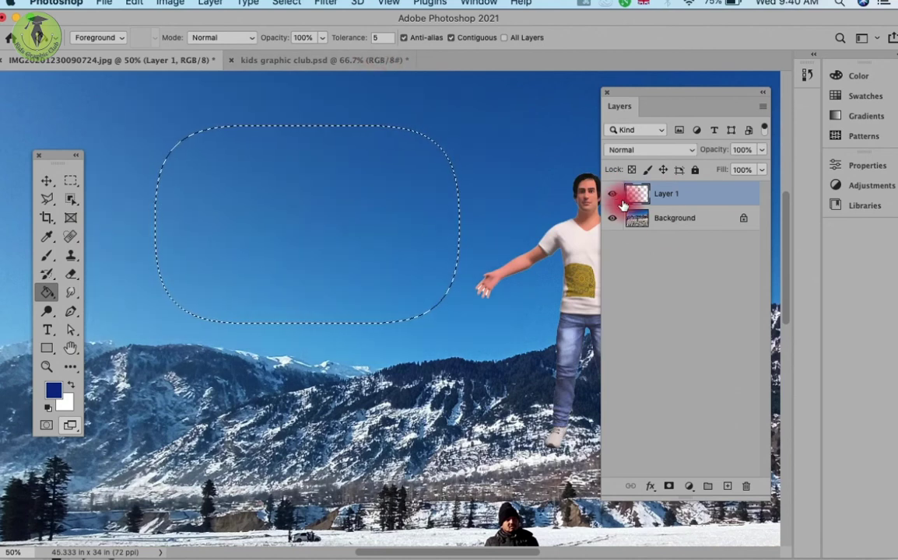
key(ctrl+z)
Add a new Layer 2, test and undo a fill, then select Background
click(728, 486)
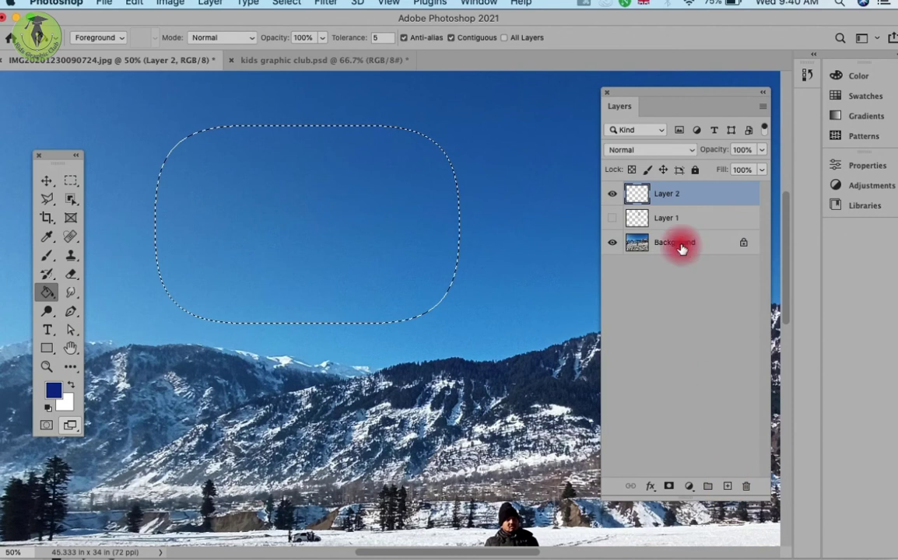
click(333, 203)
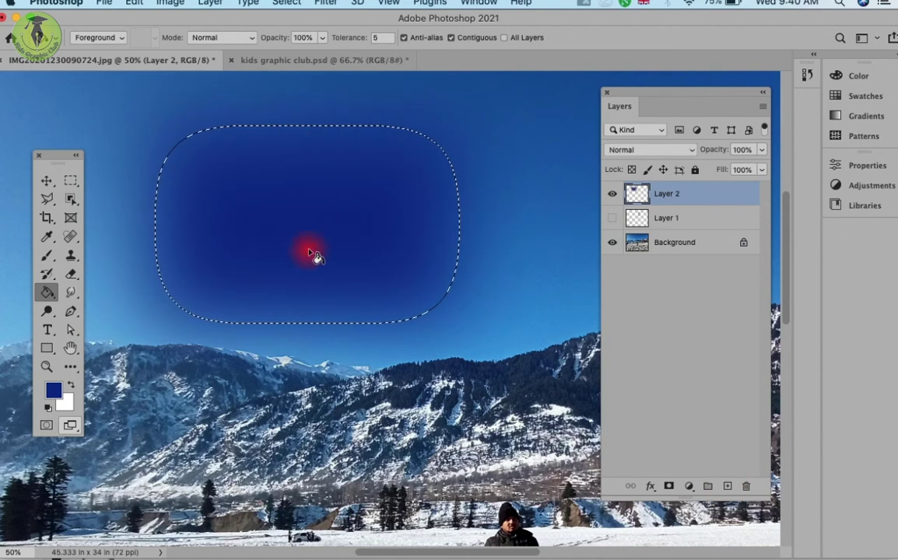
key(ctrl+z)
click(660, 247)
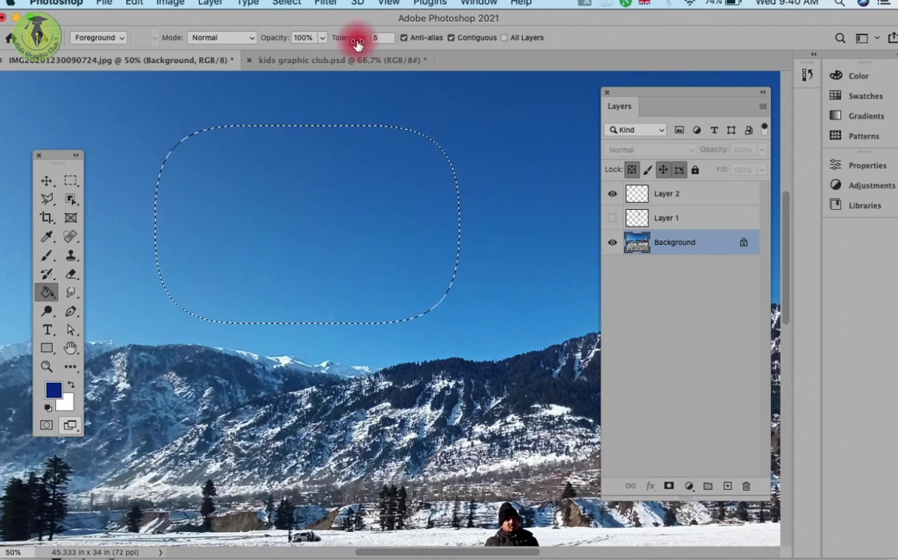
Test dark-blue fills in the selection, including at tolerance 38, undoing each
click(298, 161)
key(ctrl+z)
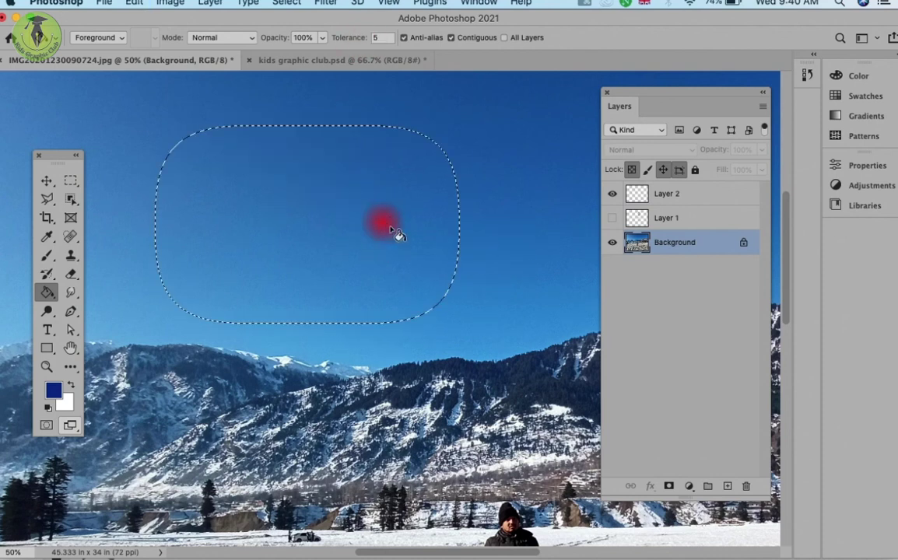
click(356, 241)
key(ctrl+z)
drag(341, 38, 376, 44)
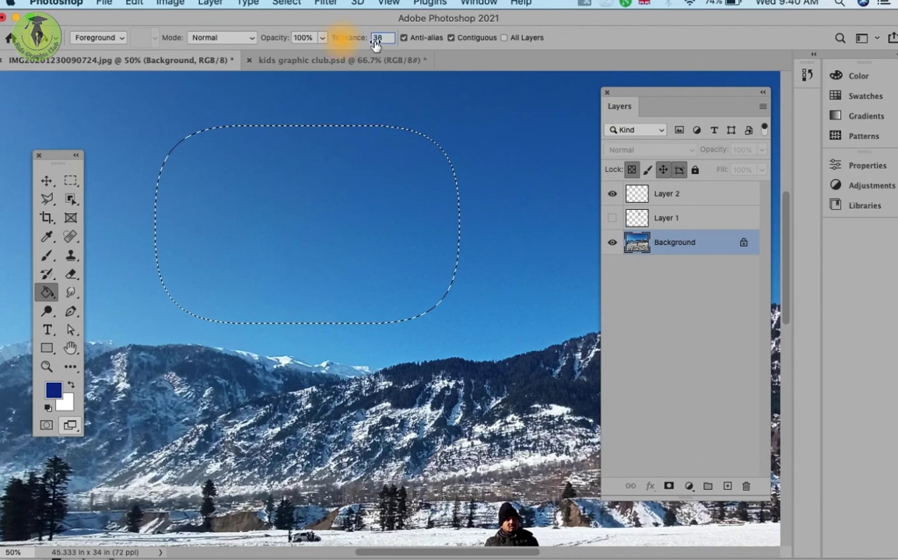
click(320, 220)
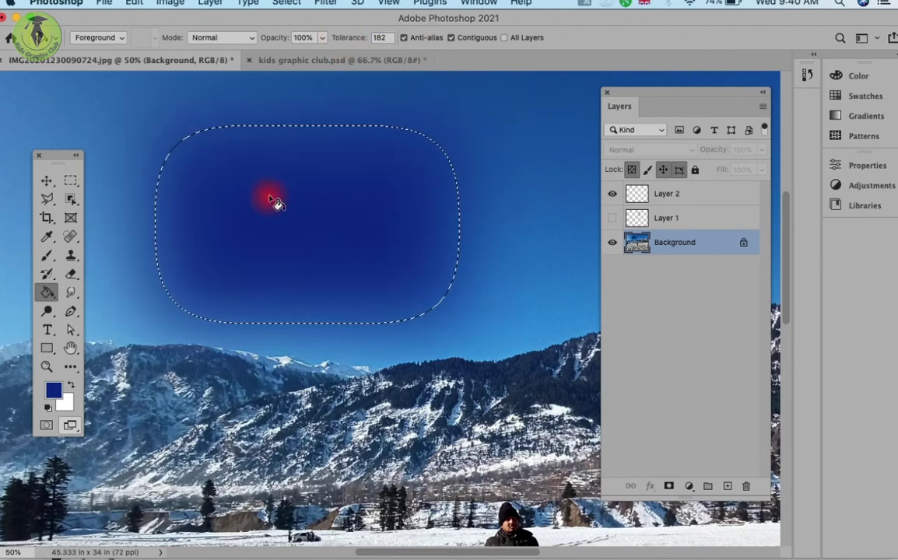
key(ctrl+z)
Lower the tolerance step by step to 42, test-filling and undoing each time
drag(348, 45, 336, 48)
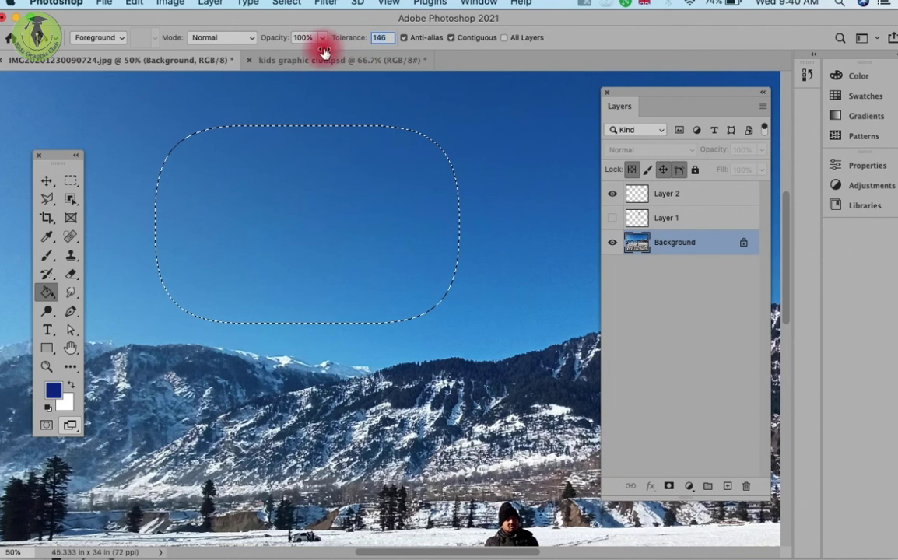
text(135)
click(301, 224)
key(ctrl+z)
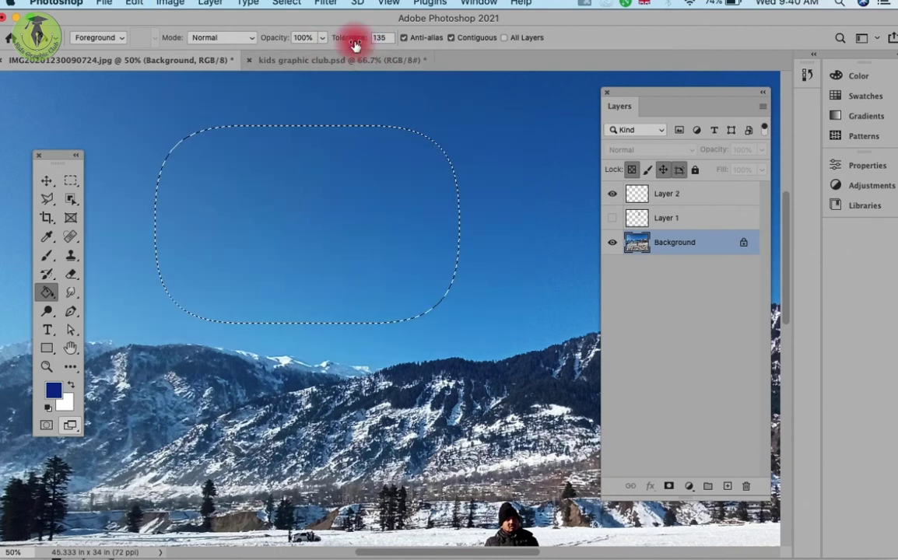
drag(353, 40, 319, 52)
click(309, 225)
key(ctrl+z)
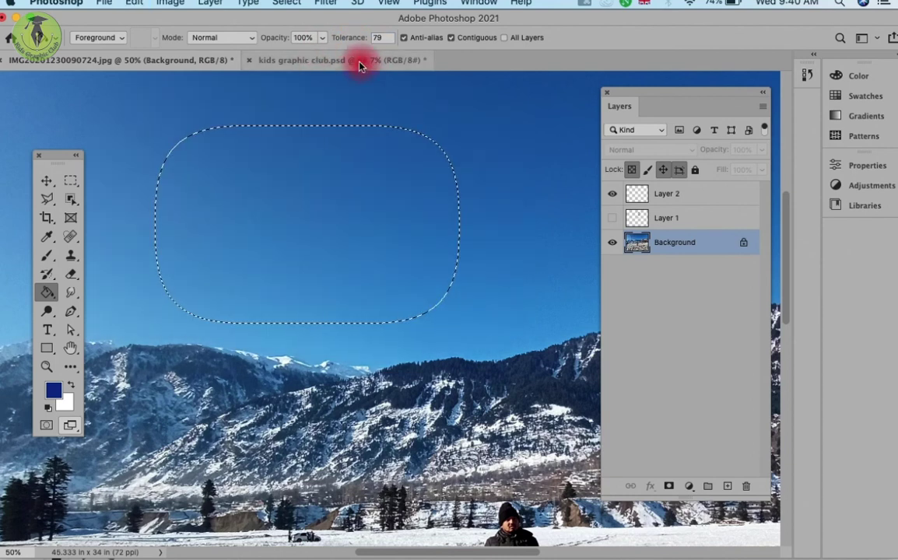
click(319, 186)
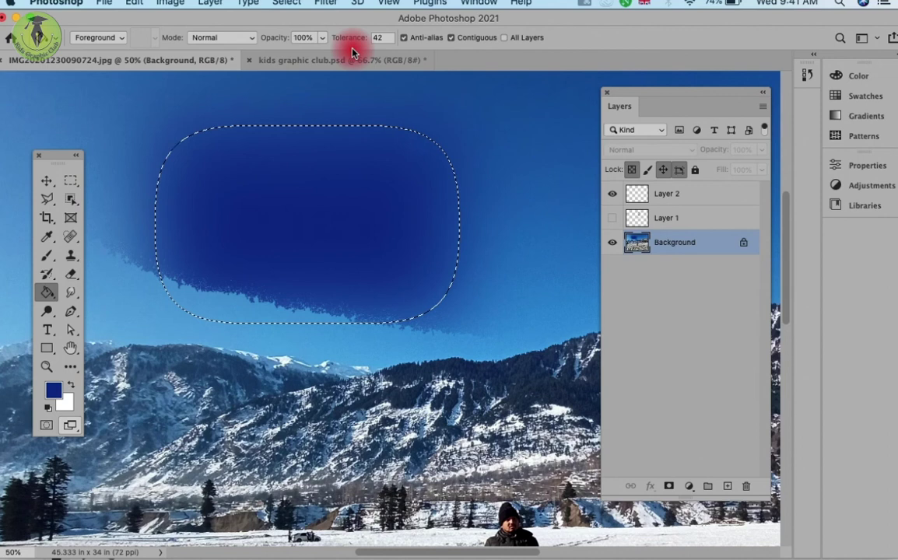
key(ctrl+z)
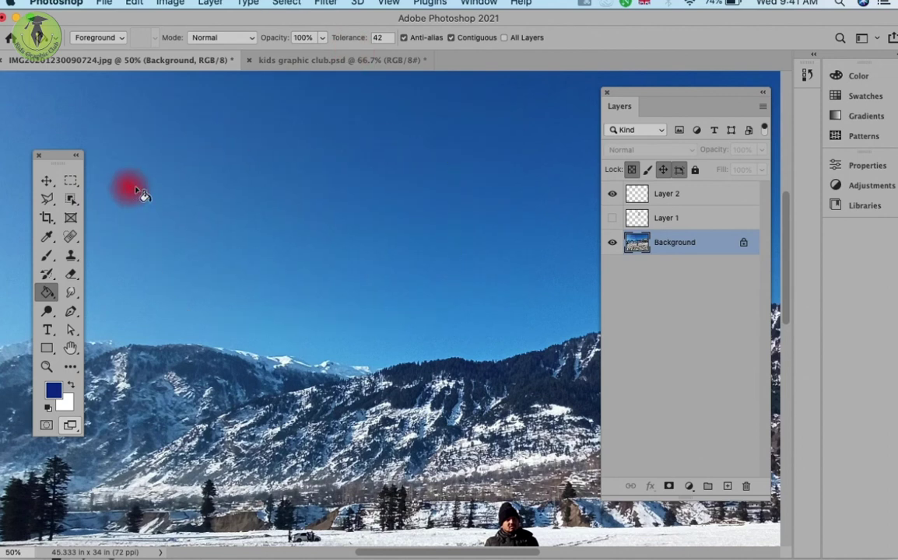
Pick the Magic Wand and try selecting patches of the sky by colour
click(70, 199)
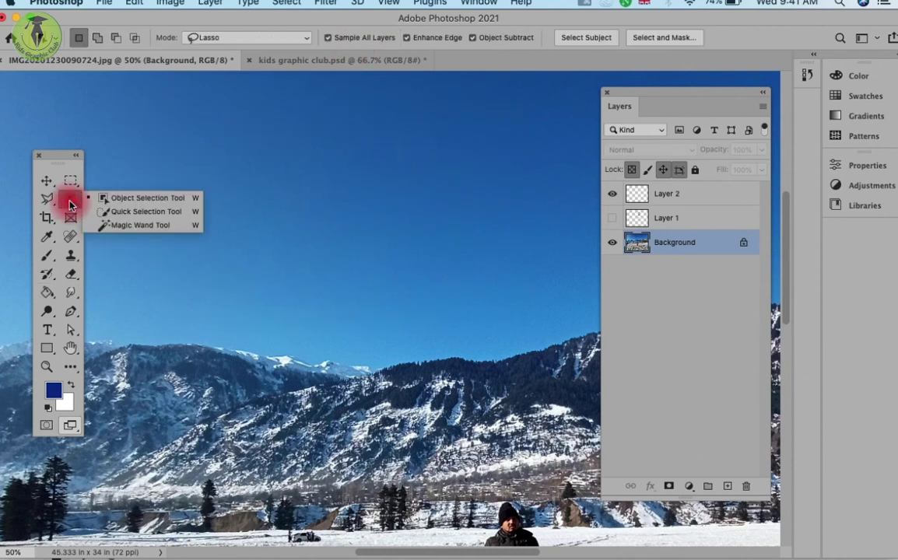
click(103, 227)
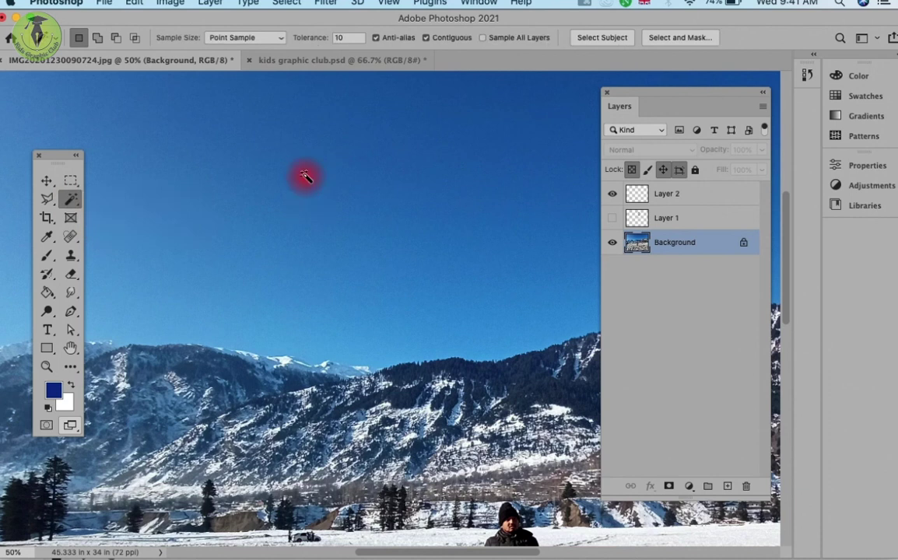
click(364, 129)
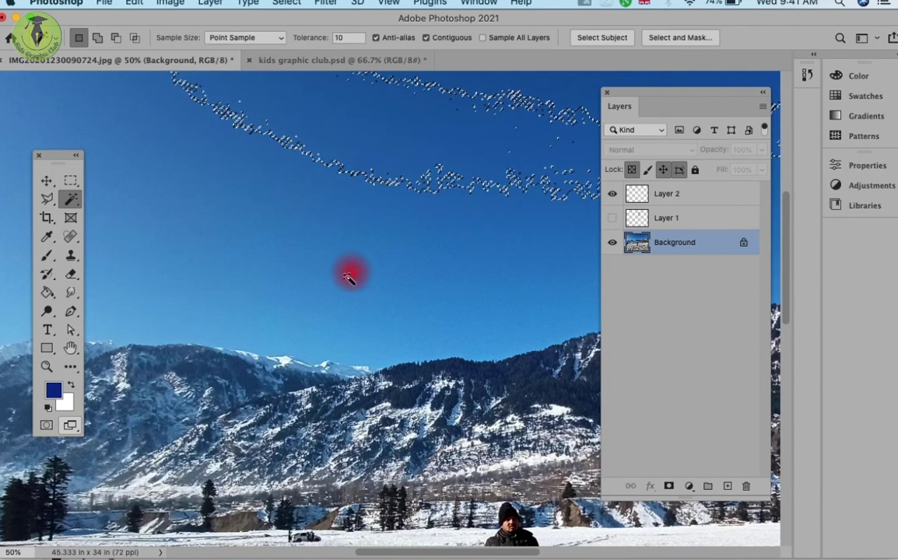
click(342, 309)
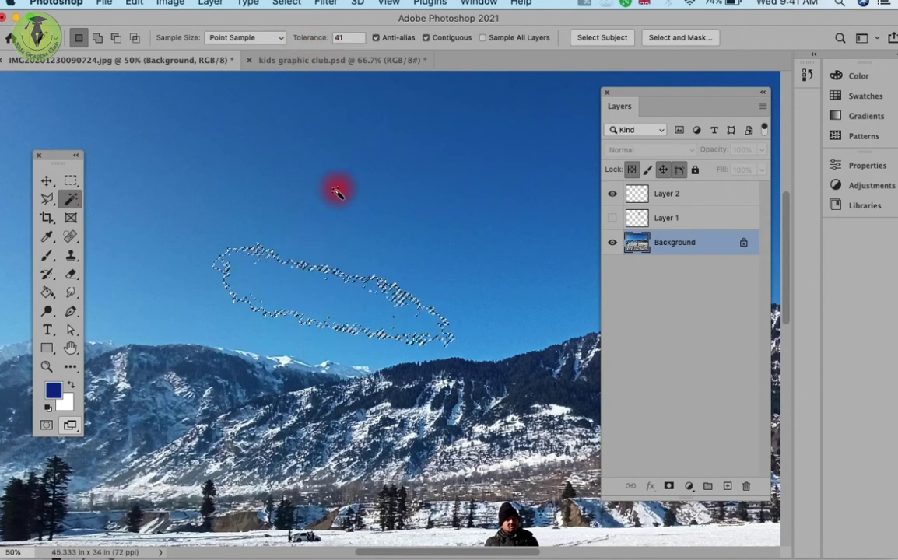
click(323, 257)
click(322, 255)
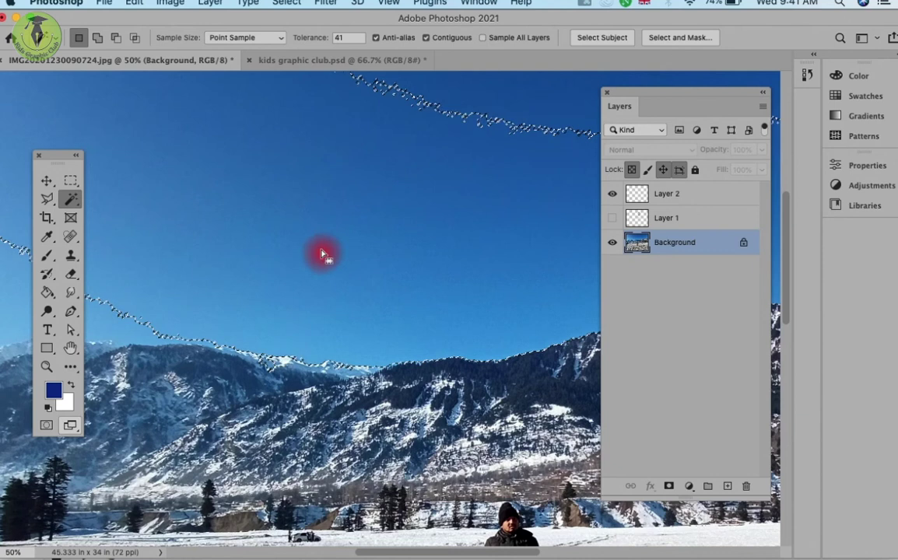
click(321, 278)
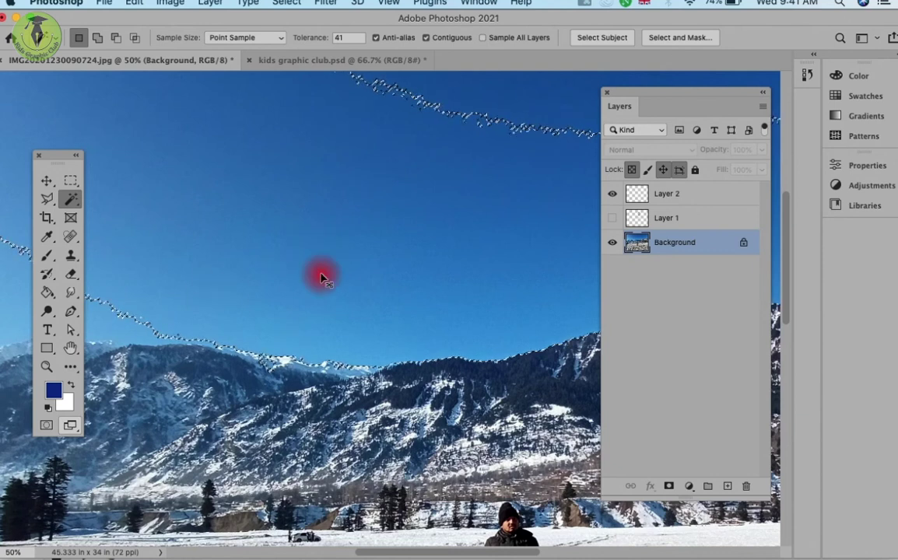
Raise Magic Wand tolerance to 80 and select the sky down to the ridge
scroll(321, 278, down, 2)
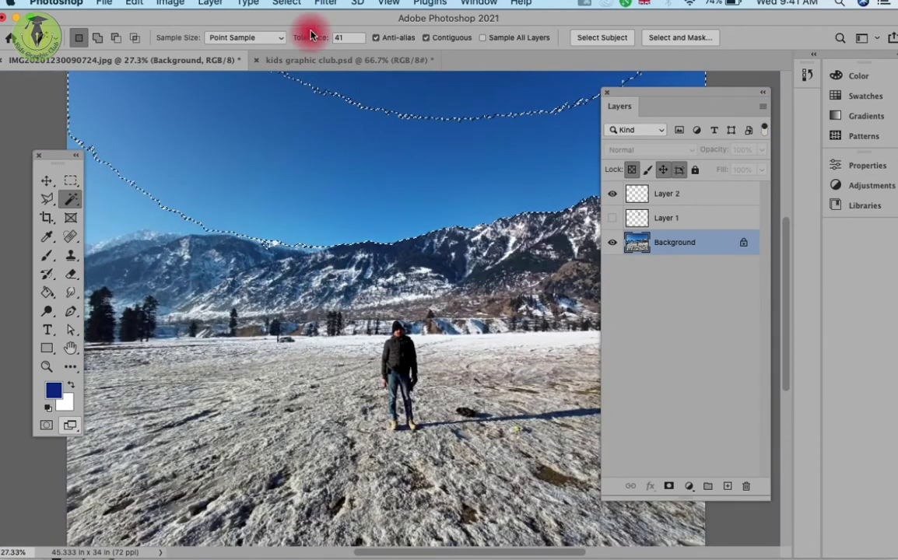
drag(311, 36, 327, 35)
click(393, 99)
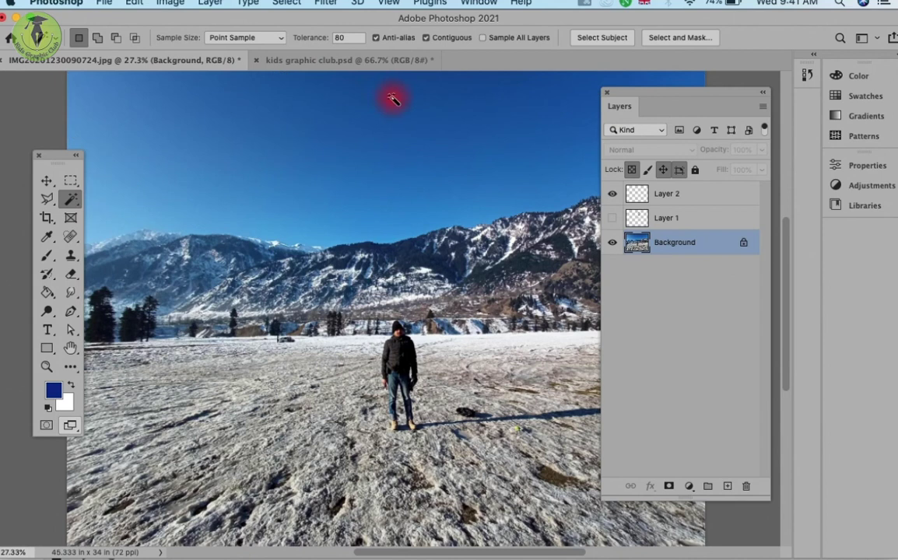
click(295, 130)
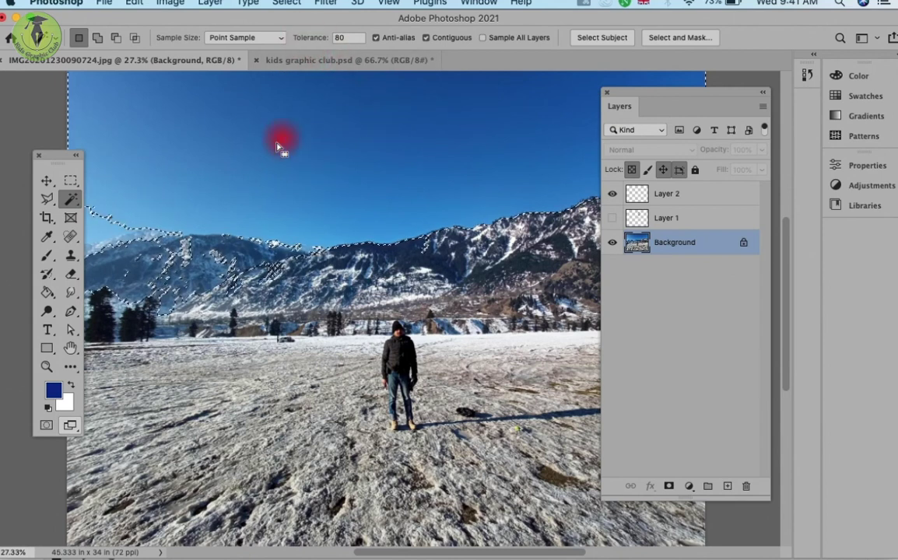
Zoom the view back in and choose the Rectangular Marquee tool
key(ctrl+plus)
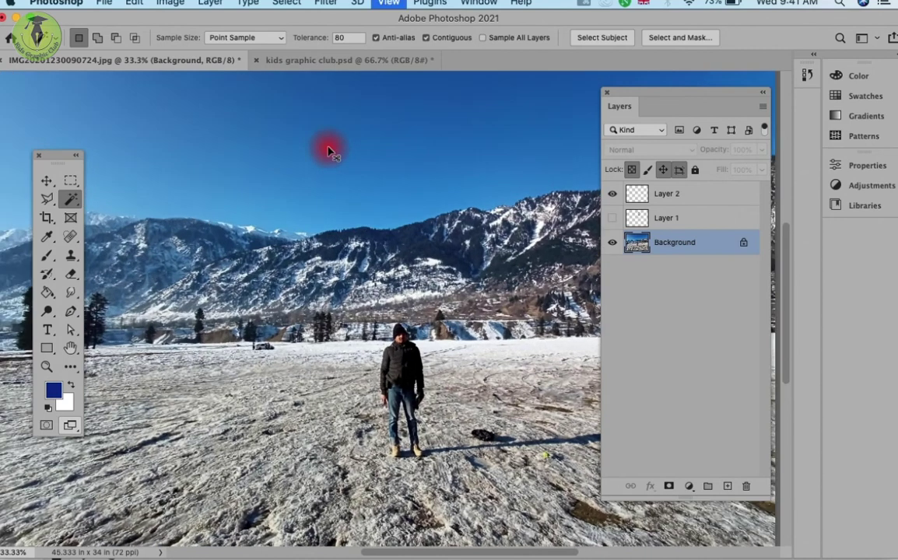
key(ctrl+plus)
key(ctrl+plus)
scroll(326, 140, up, 5)
scroll(366, 249, up, 3)
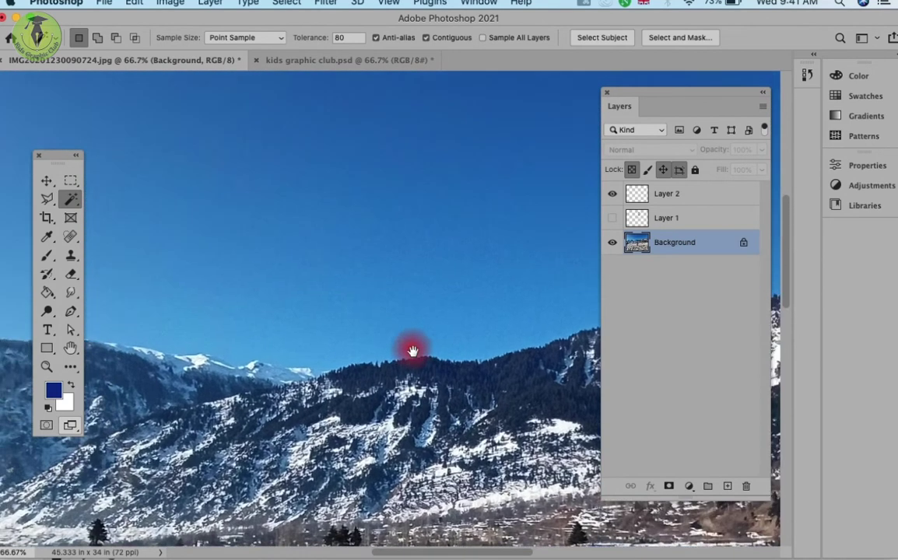
click(70, 180)
drag(70, 180, 108, 182)
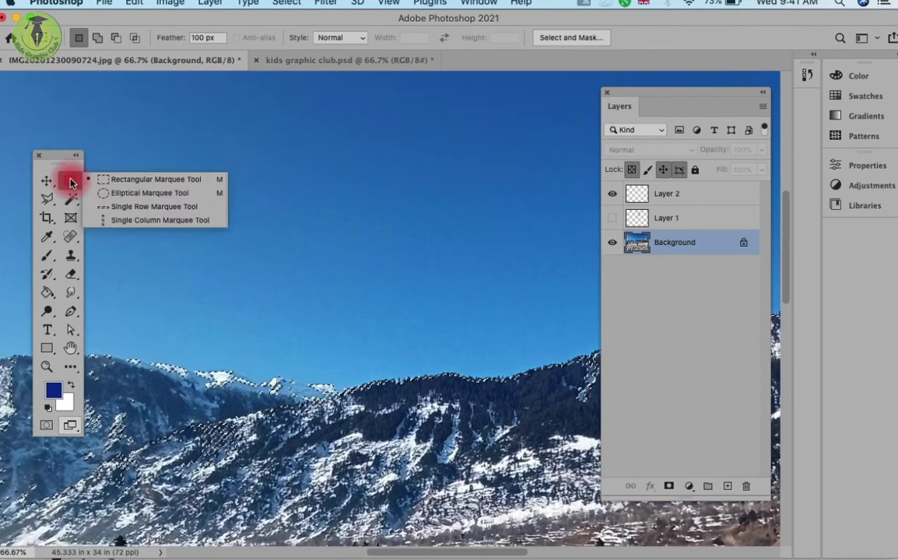
click(108, 181)
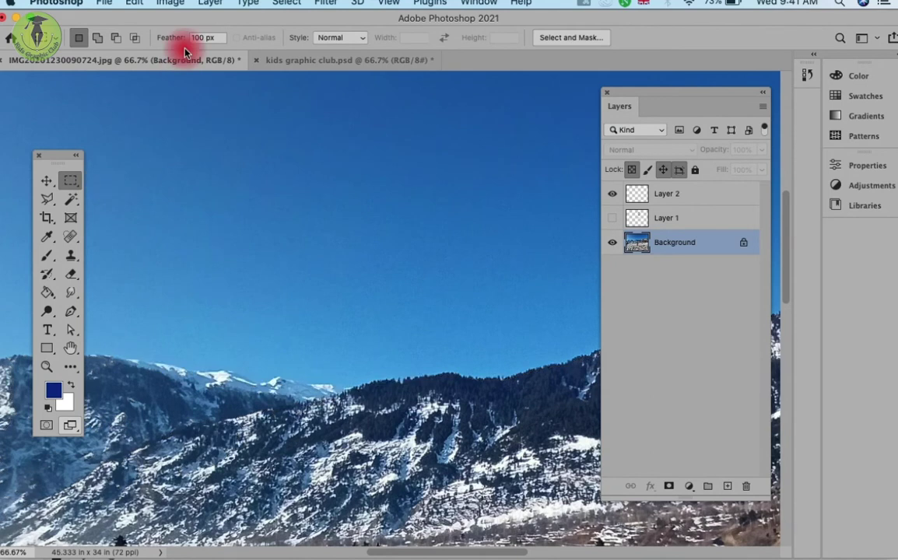
Deselect and draw feathered rectangular selections in the sky, dismissing the edge warning
click(276, 184)
drag(246, 154, 337, 236)
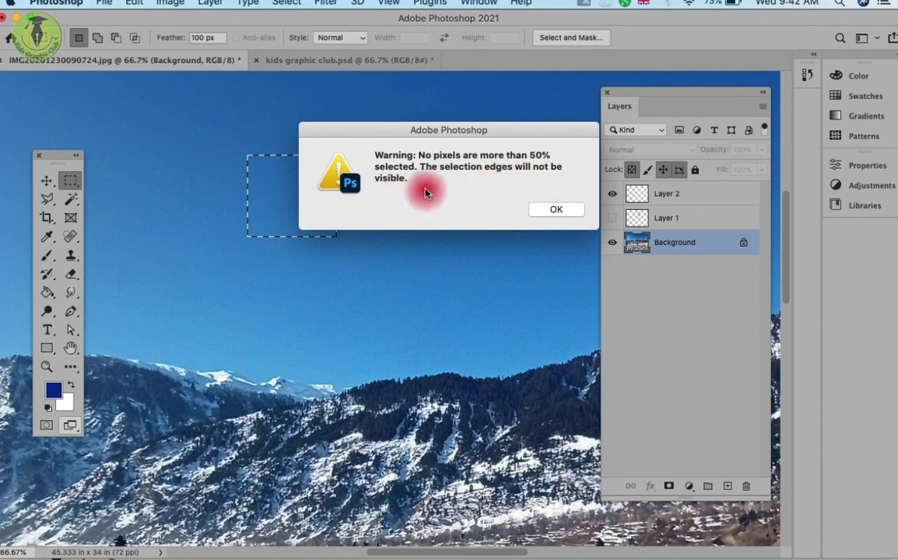
click(545, 213)
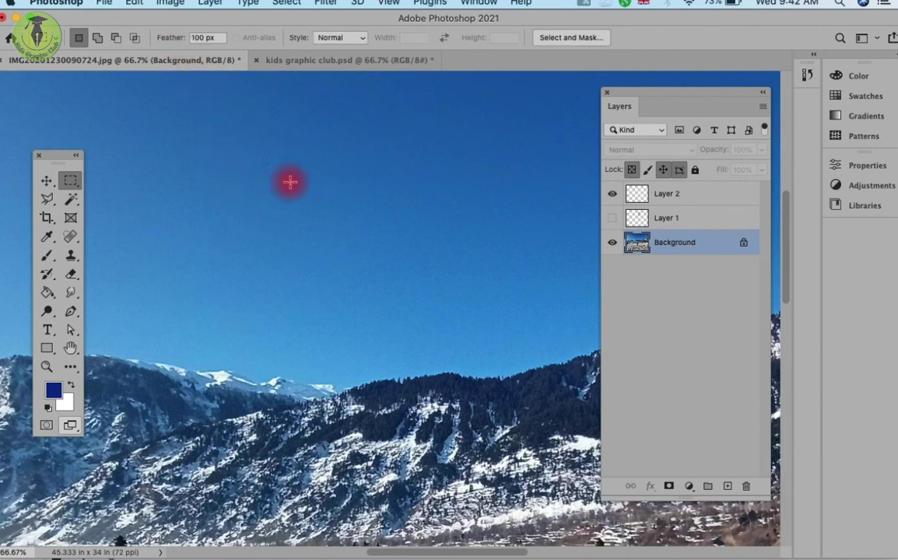
drag(213, 131, 394, 265)
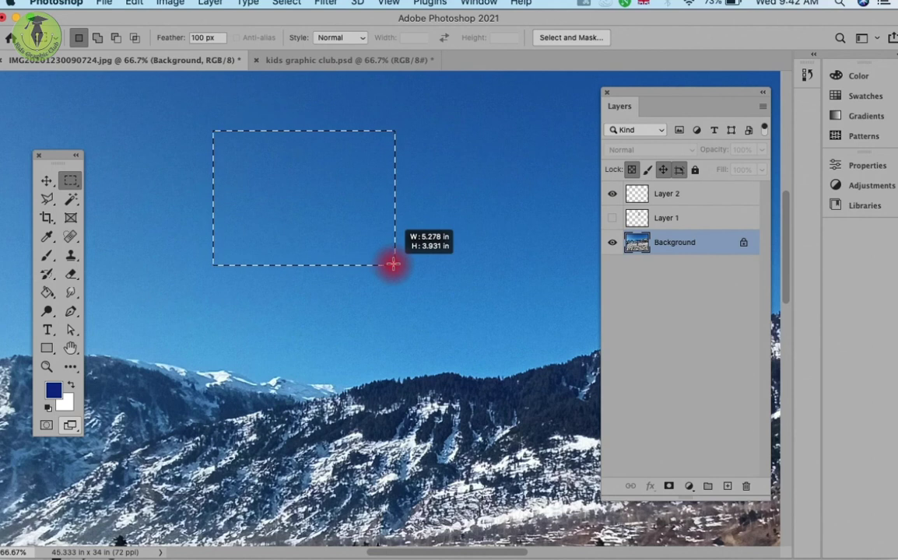
drag(393, 265, 393, 264)
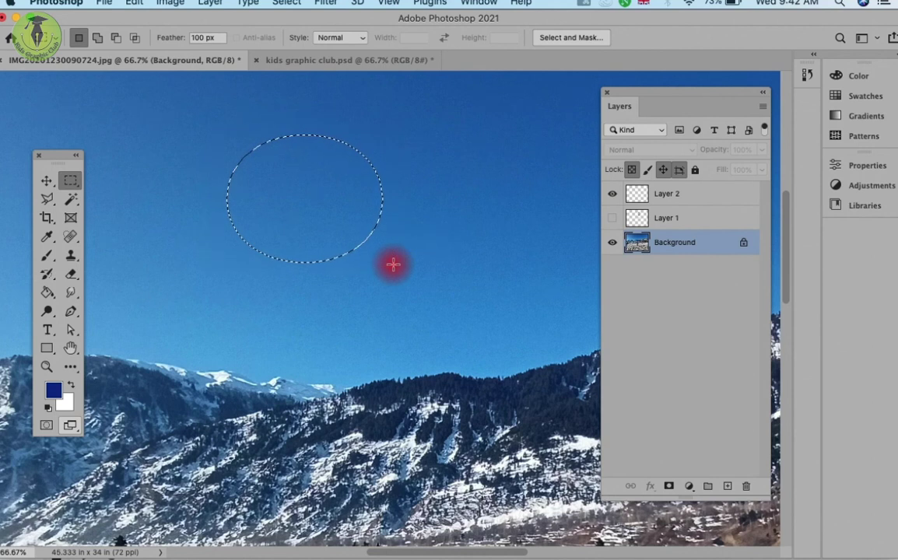
drag(221, 136, 416, 296)
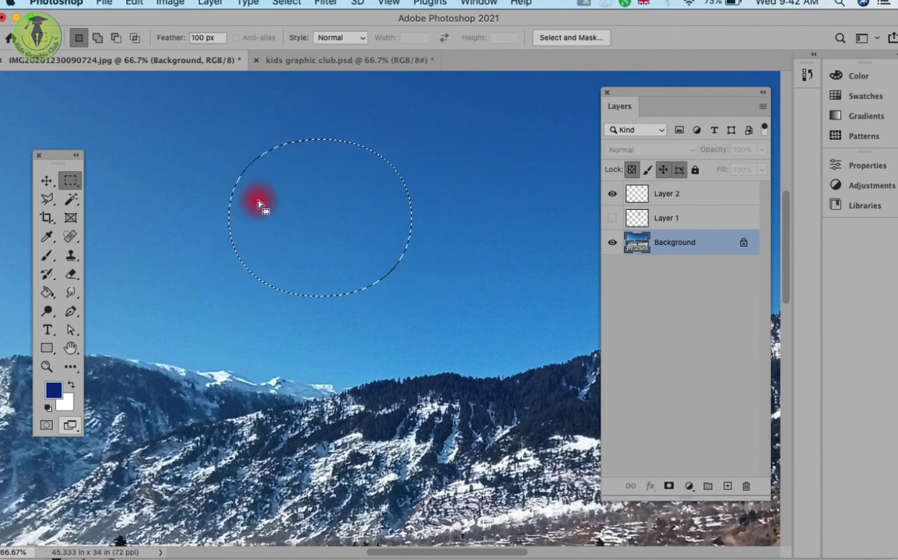
Redraw a round feathered sky selection, fill it dark blue, then undo the fill
drag(234, 137, 297, 200)
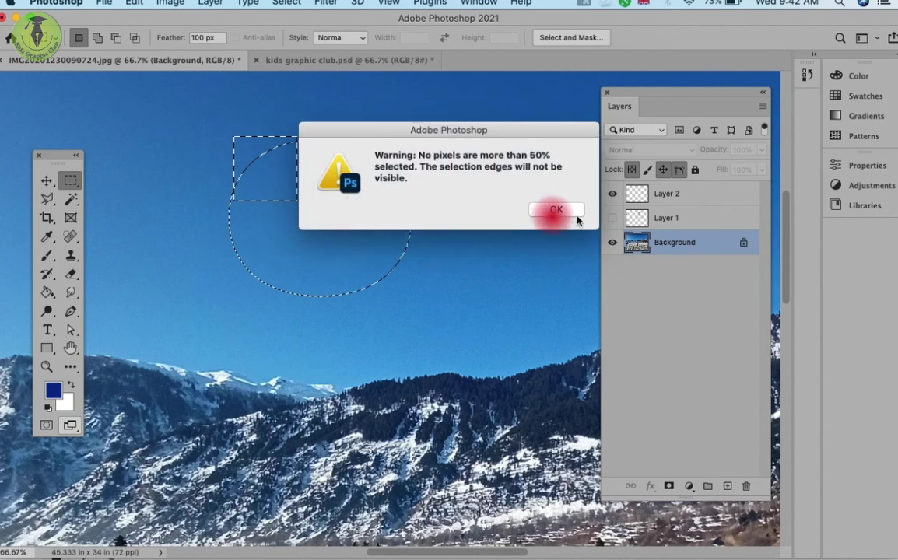
click(545, 210)
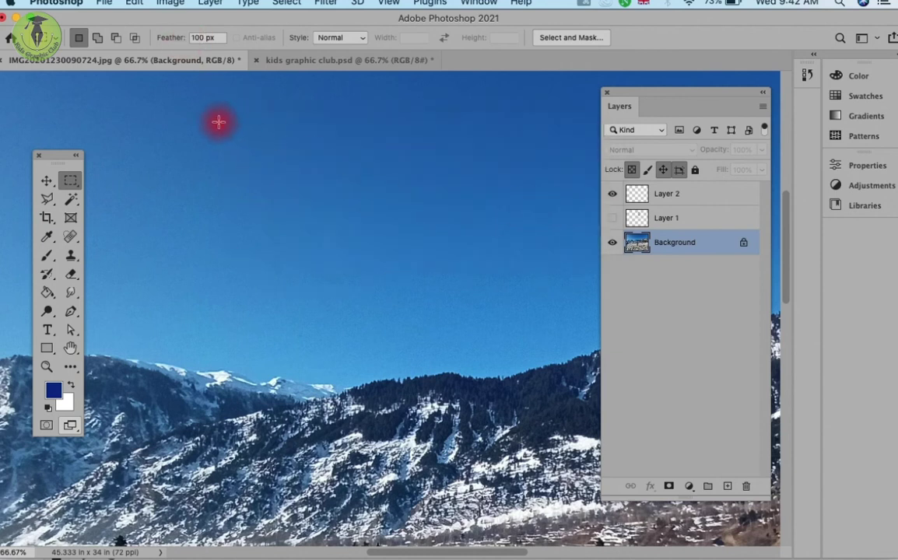
drag(218, 122, 458, 319)
drag(215, 134, 395, 286)
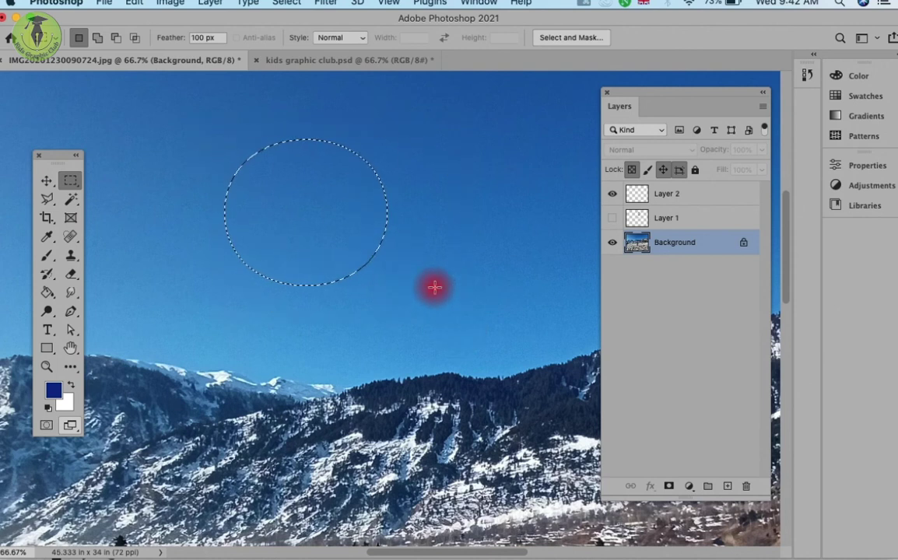
key(alt+BackSpace)
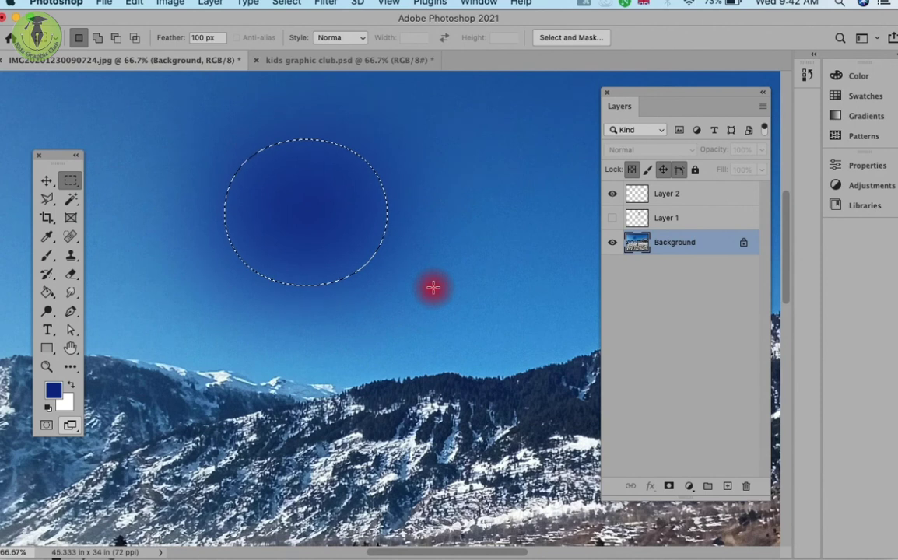
key(ctrl+z)
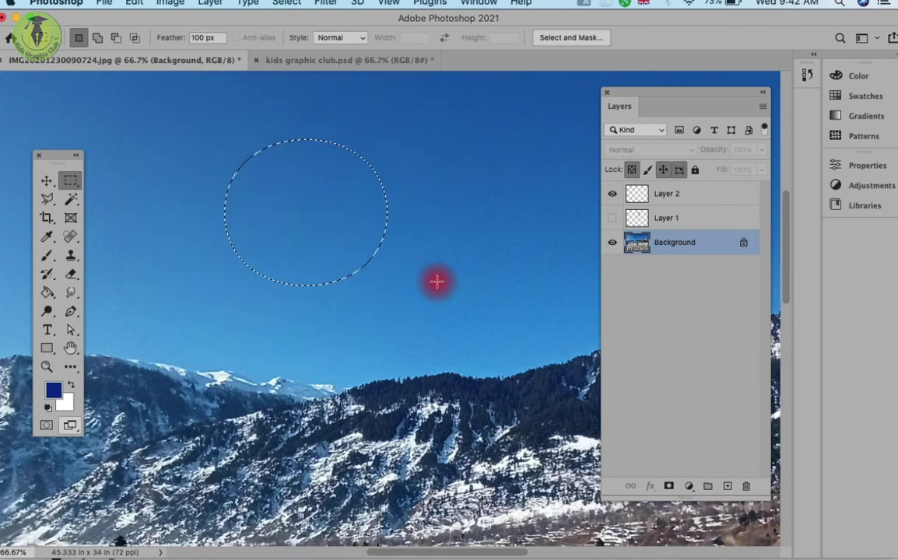
Replace the selection with a polygonal triangle plus an added feathered marquee area
key(ctrl+d)
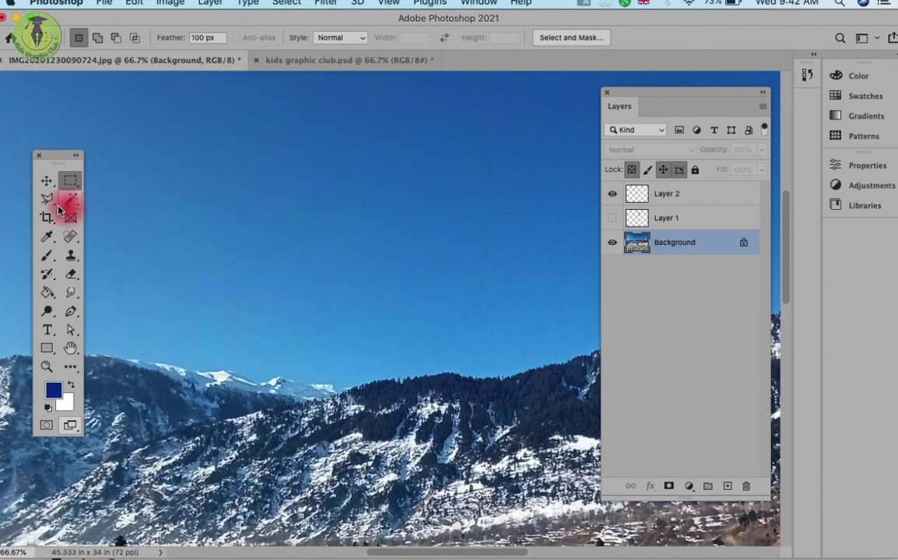
click(45, 200)
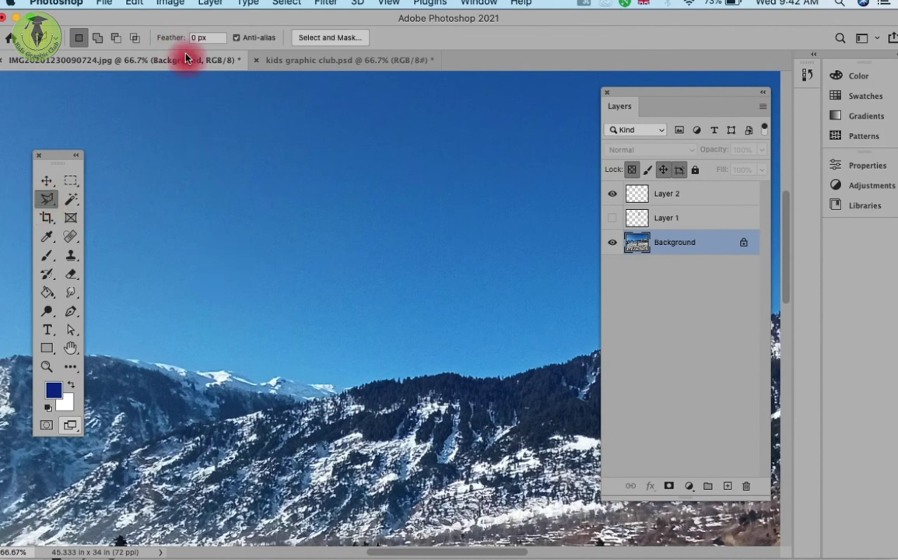
click(325, 86)
double_click(402, 316)
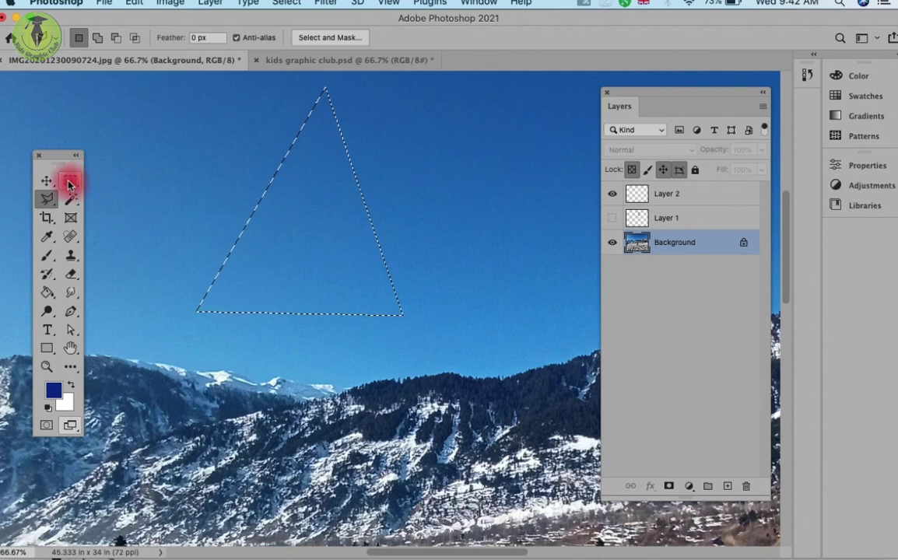
click(70, 182)
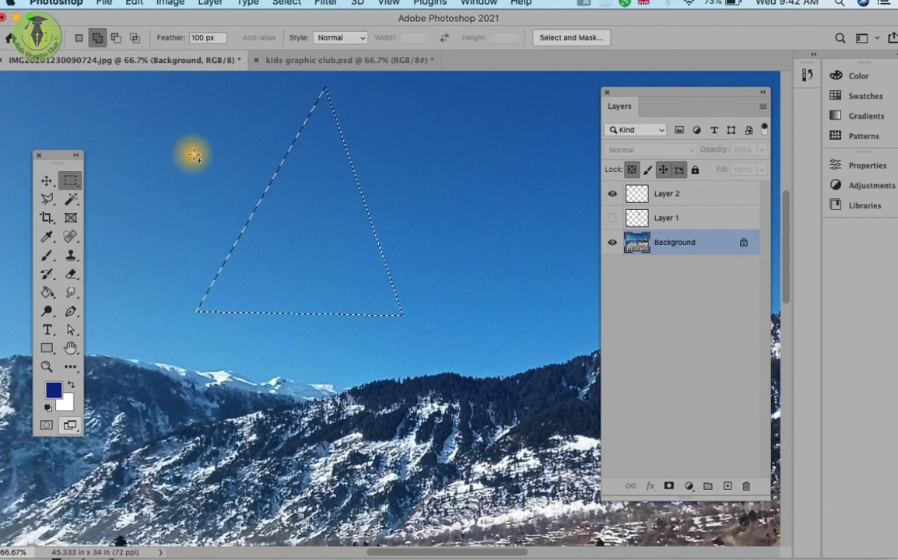
drag(192, 154, 430, 232)
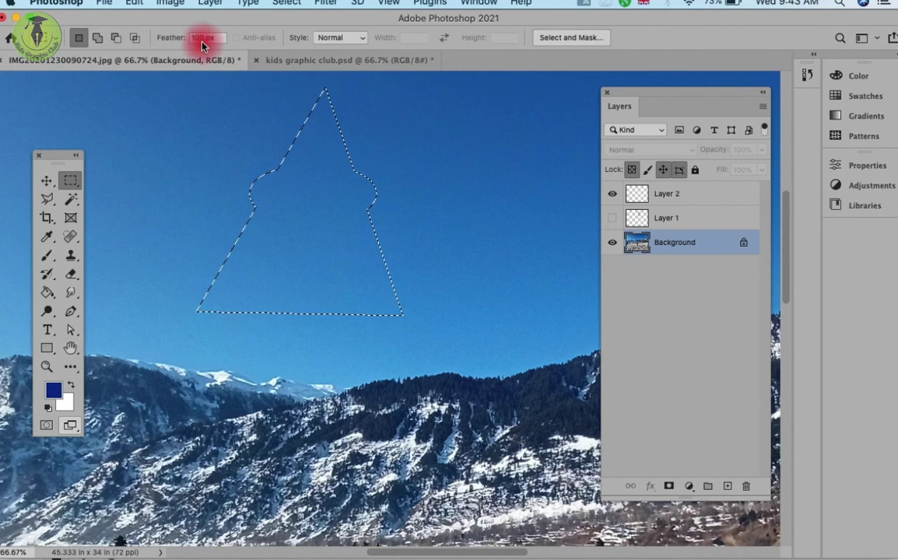
Fill the combined selection dark blue on Layer 2, then undo it
click(53, 201)
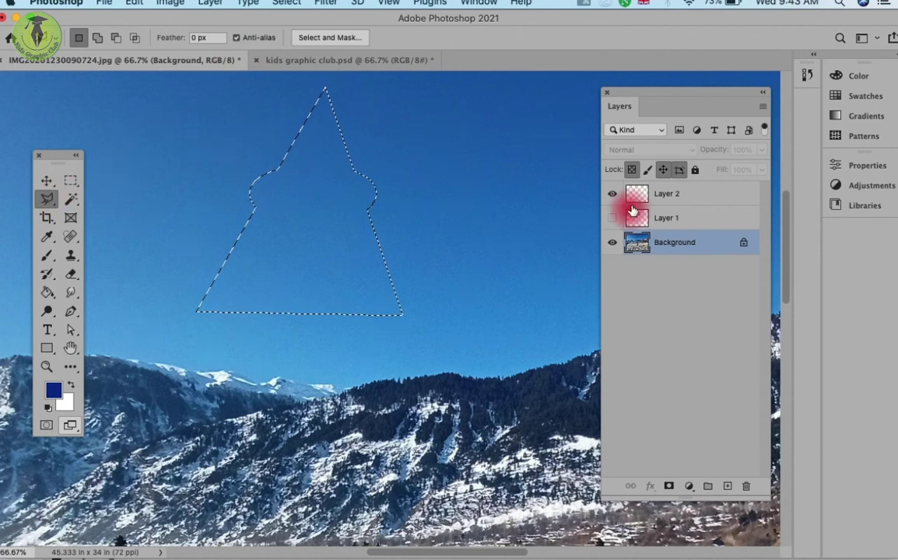
click(662, 200)
key(alt+BackSpace)
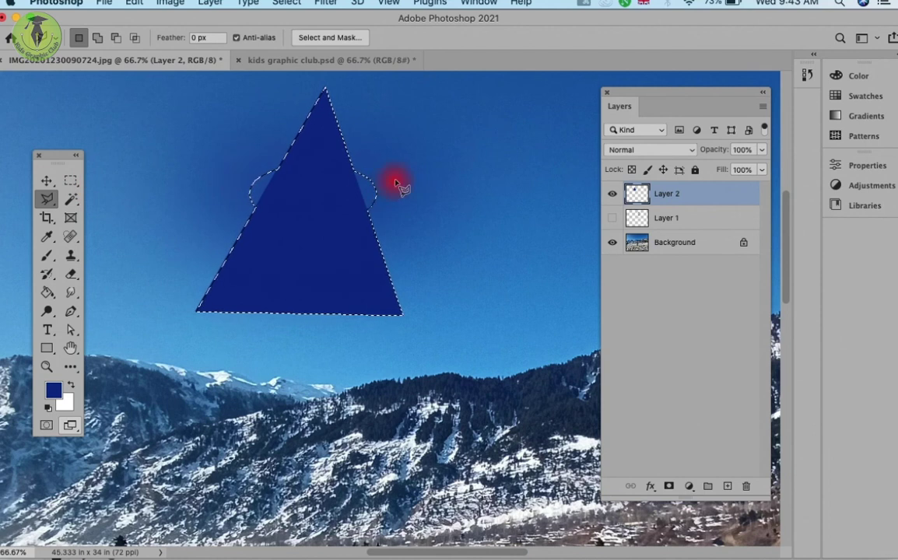
key(Delete)
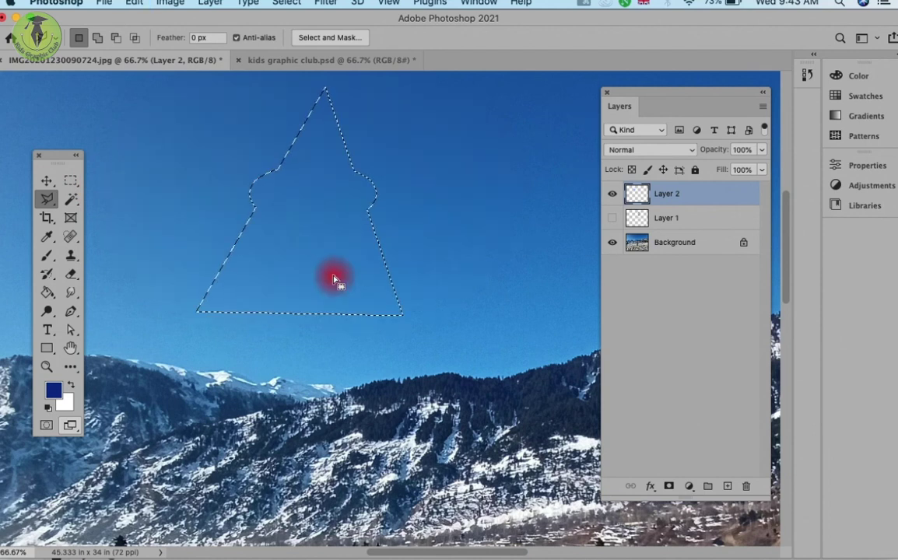
Add a large feathered oval above the triangle, test a fill, undo, and deselect
click(70, 181)
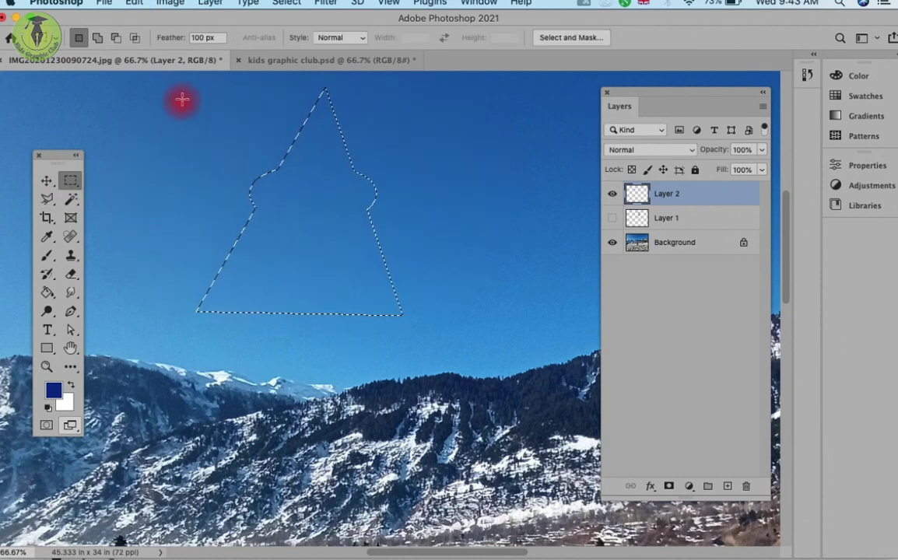
drag(165, 84, 398, 193)
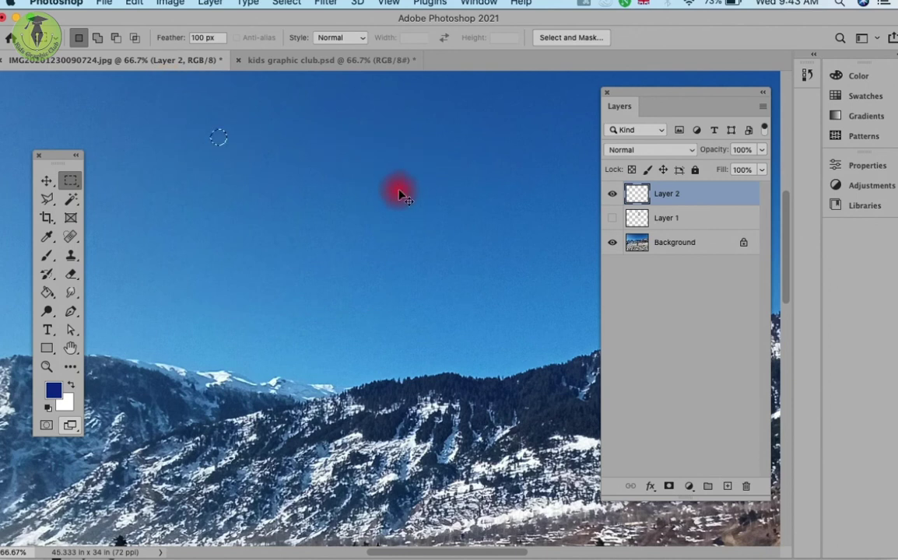
key(ctrl+z)
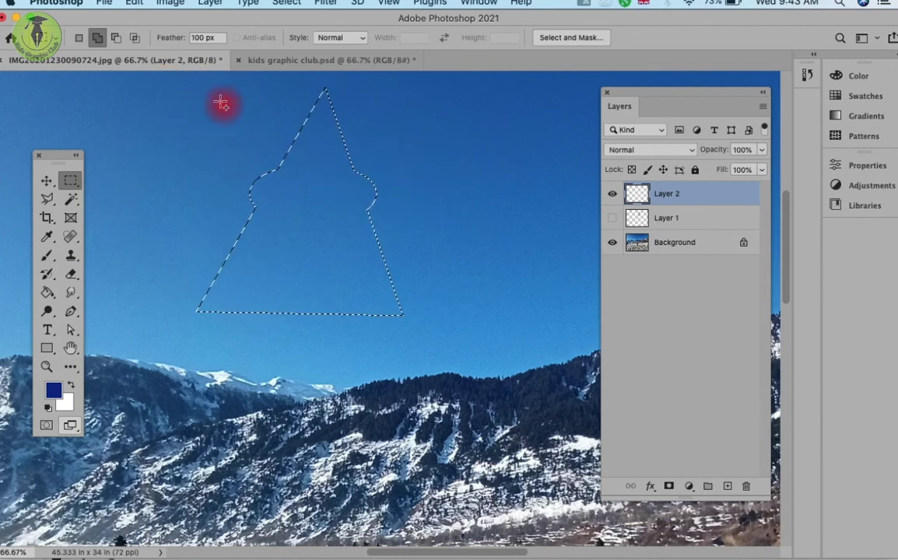
shift+drag(178, 78, 468, 216)
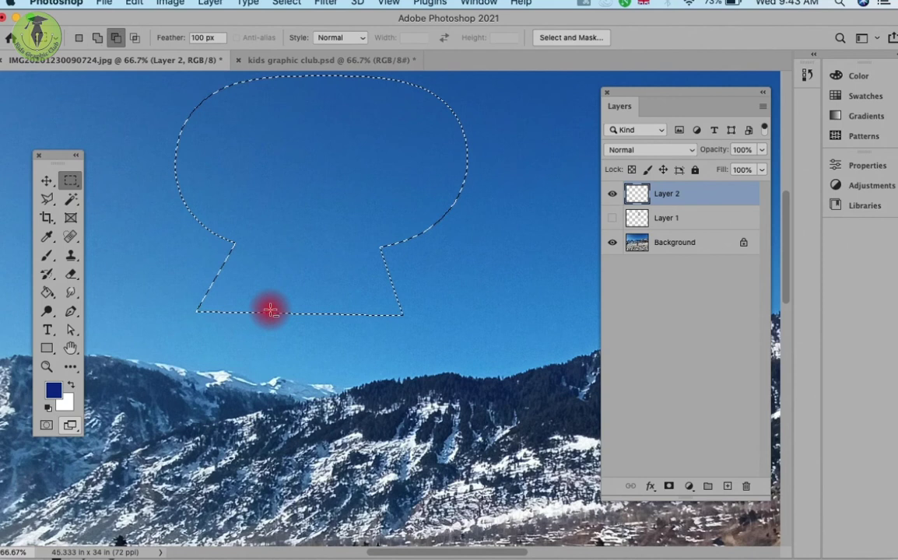
key(alt+BackSpace)
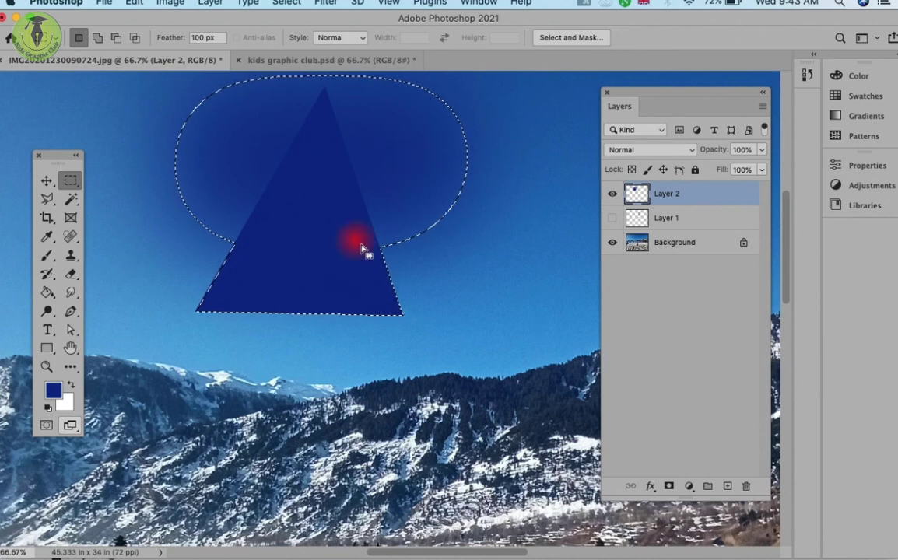
key(ctrl+z)
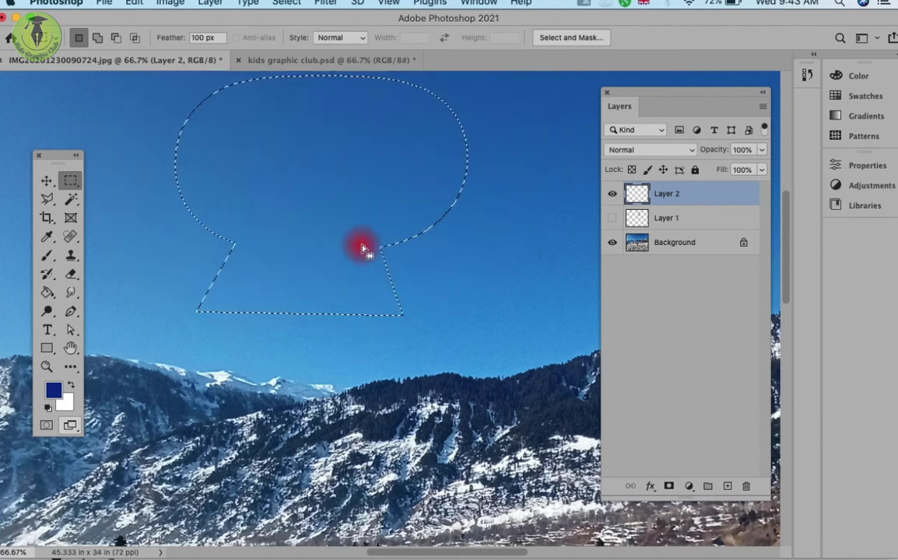
key(ctrl+d)
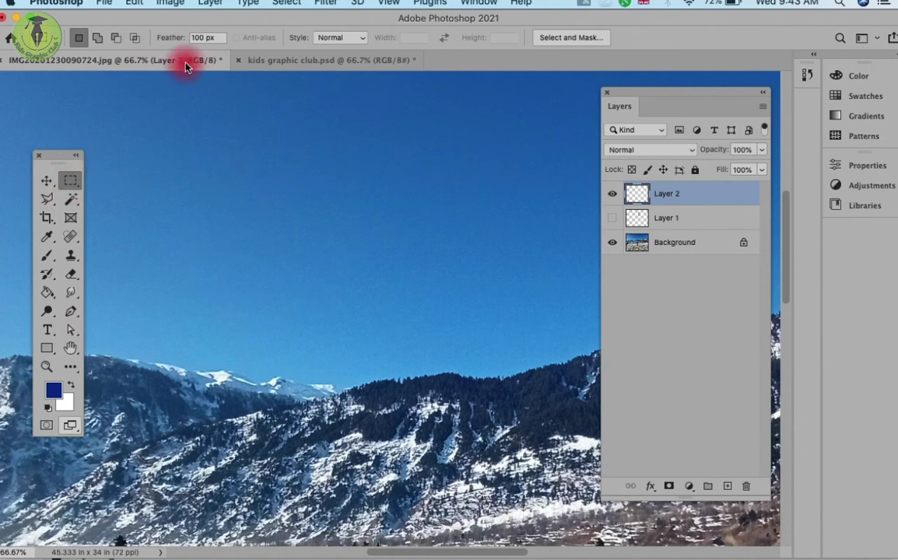
Draw a triangle selection in the sky with the Polygonal Lasso
click(47, 199)
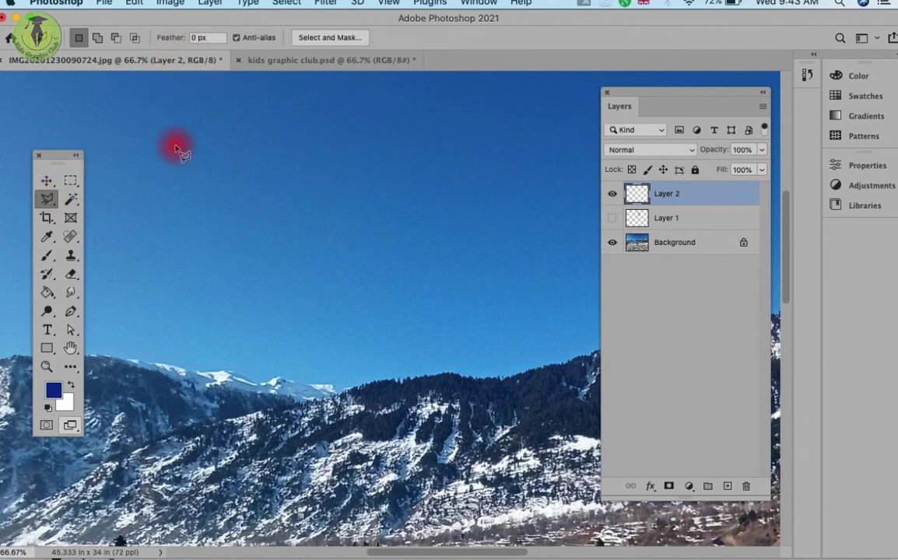
click(226, 311)
click(340, 108)
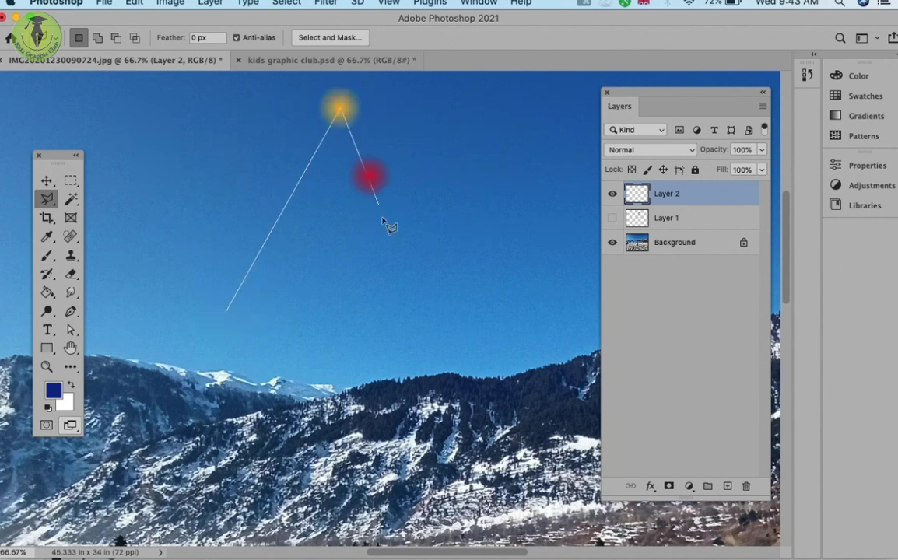
double_click(425, 312)
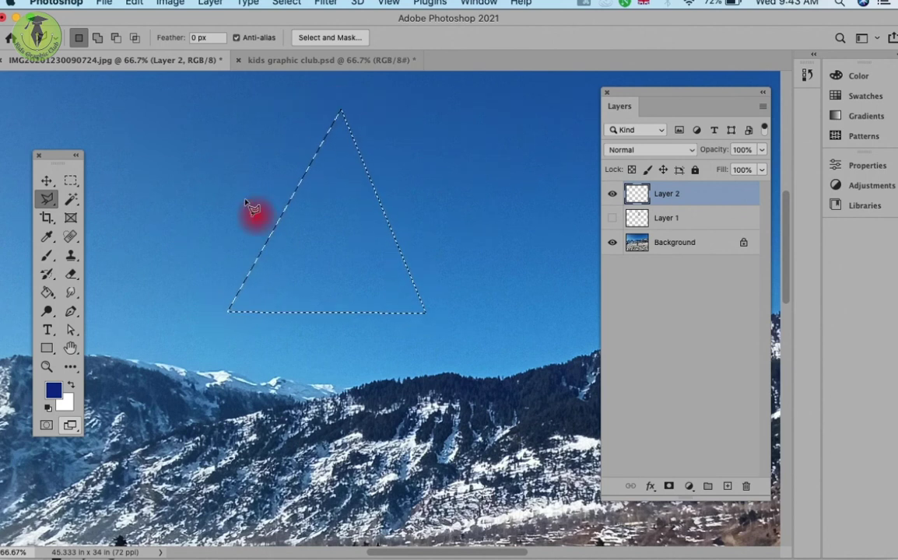
Add two more polygons to the triangle, forming a zigzag arrow shape
shift+click(221, 186)
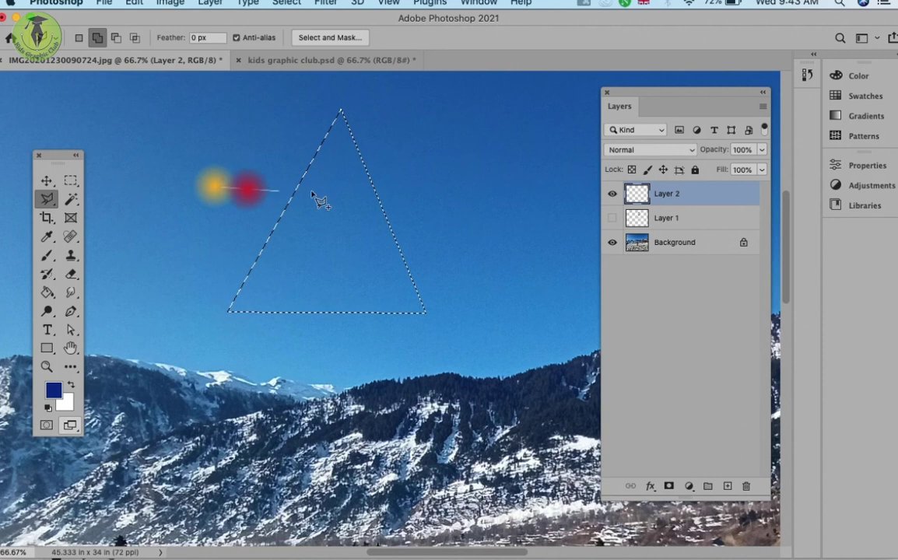
click(351, 89)
click(394, 160)
double_click(366, 165)
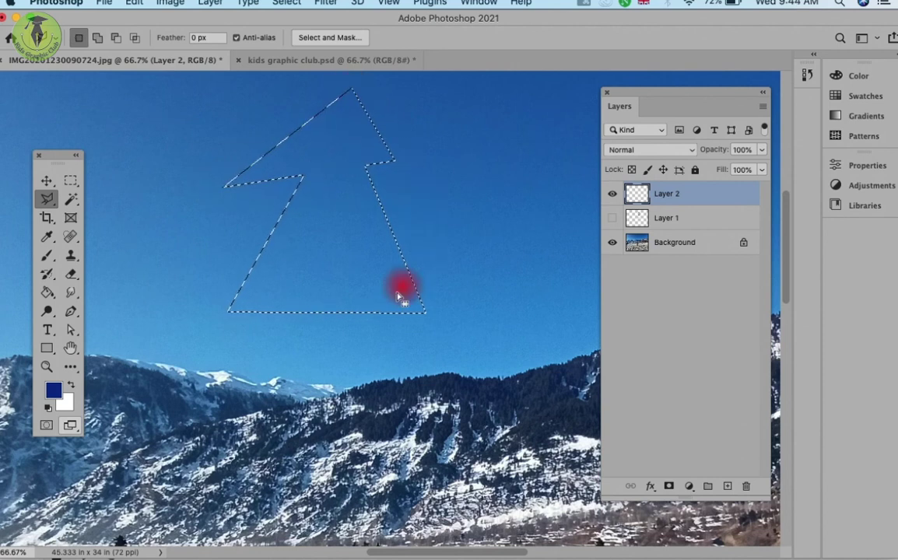
drag(352, 344, 501, 196)
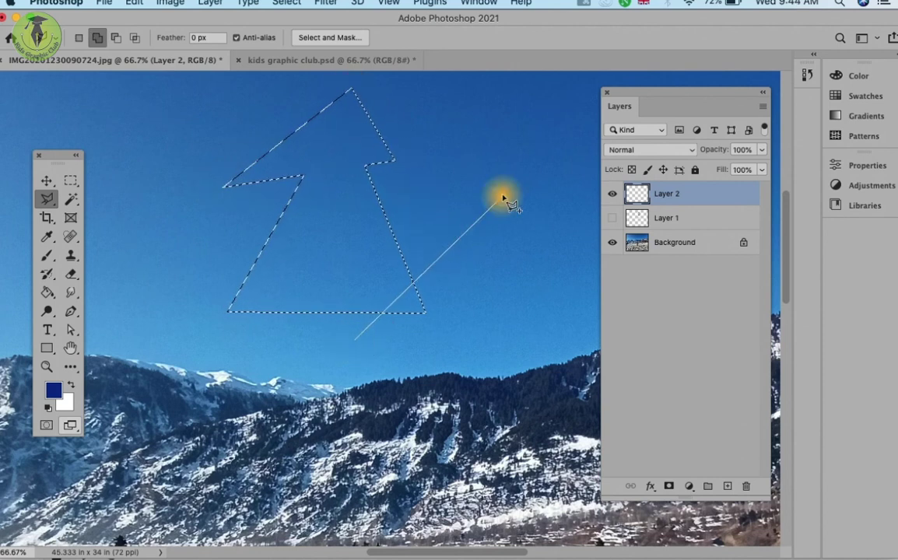
double_click(556, 296)
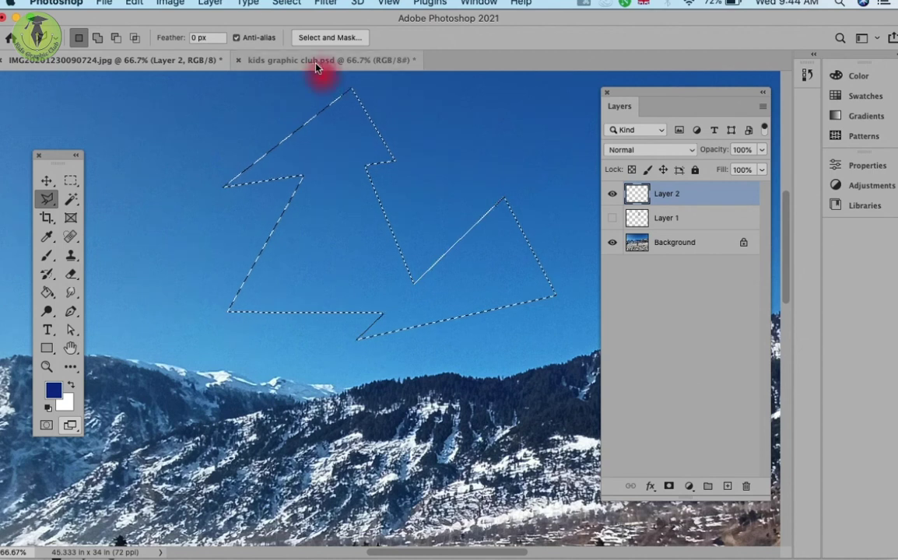
Feather the zigzag selection by 20 px, test a fill, then undo both
click(284, 4)
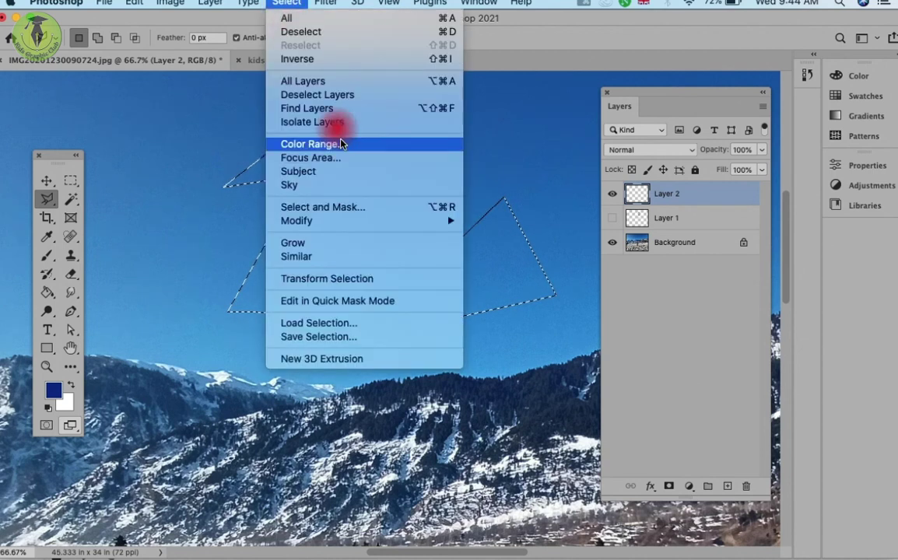
mouse_move(297, 221)
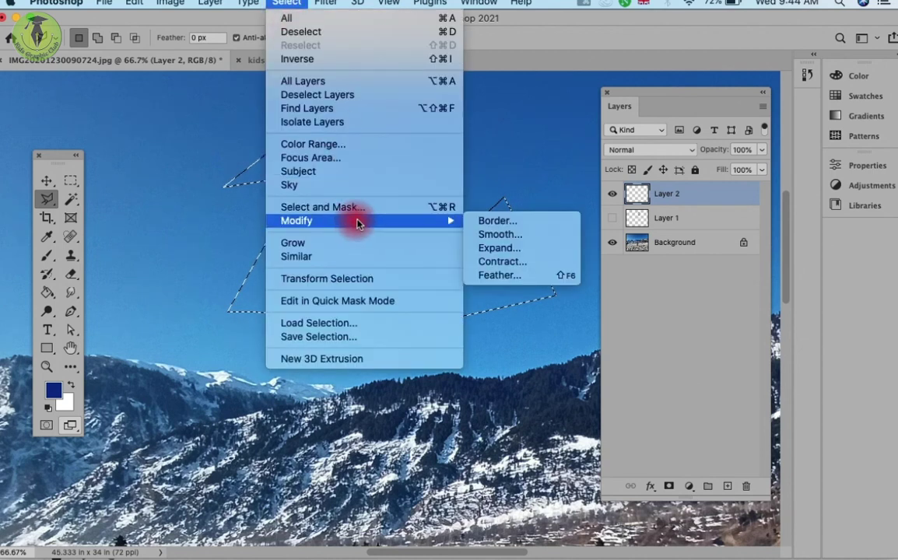
click(541, 278)
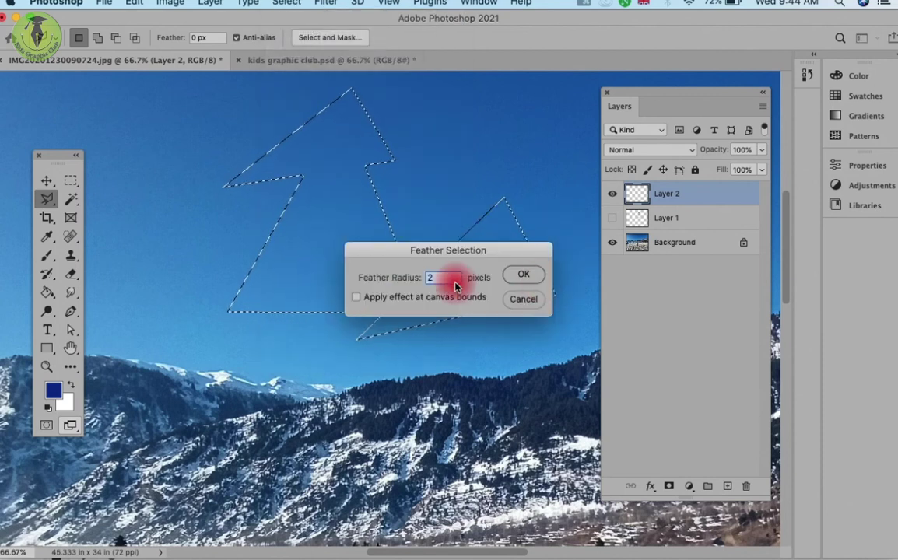
text(20)
click(524, 274)
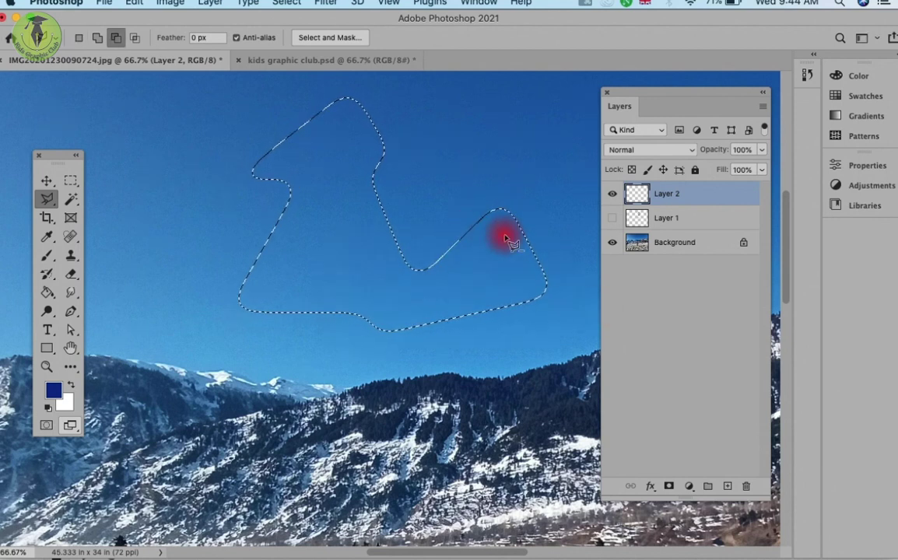
key(alt+BackSpace)
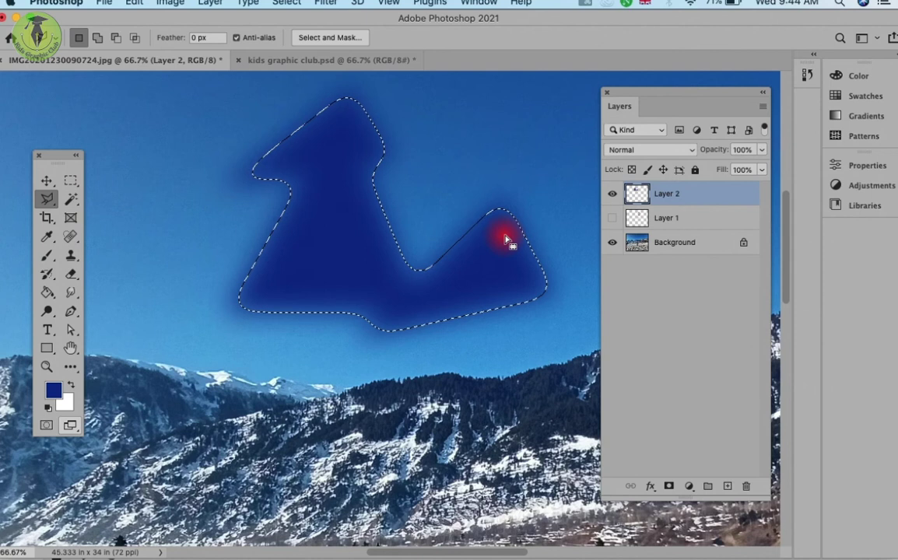
key(ctrl+z)
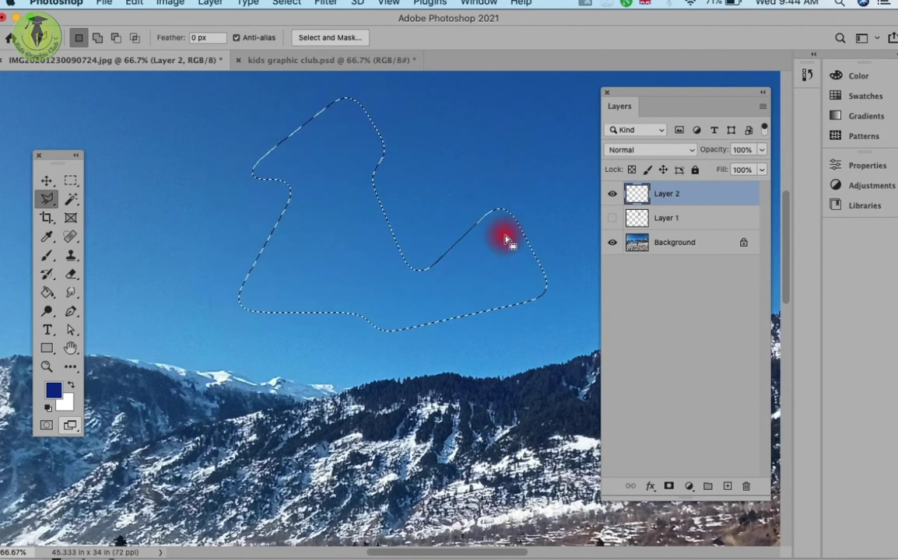
key(ctrl+z)
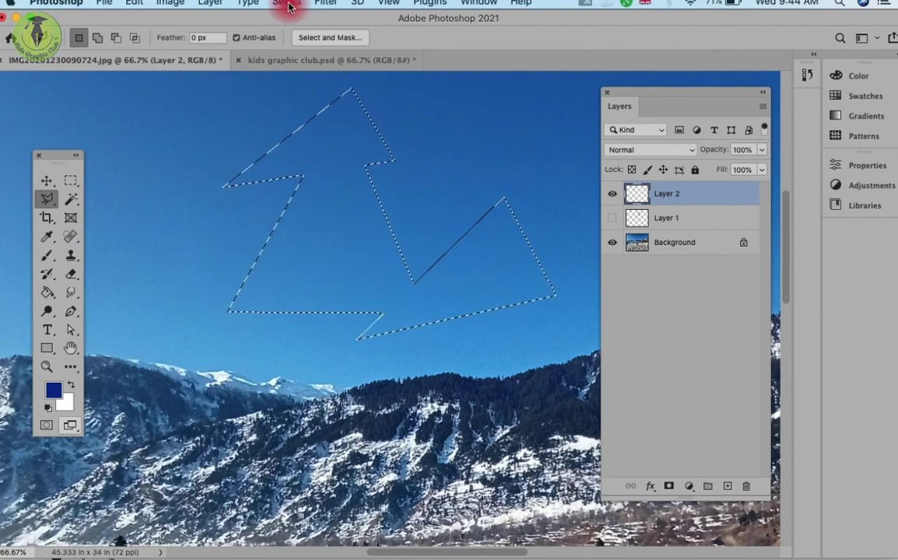
Test-fill the sharp zigzag, then reapply a feather, test-fill and undo again
key(alt+BackSpace)
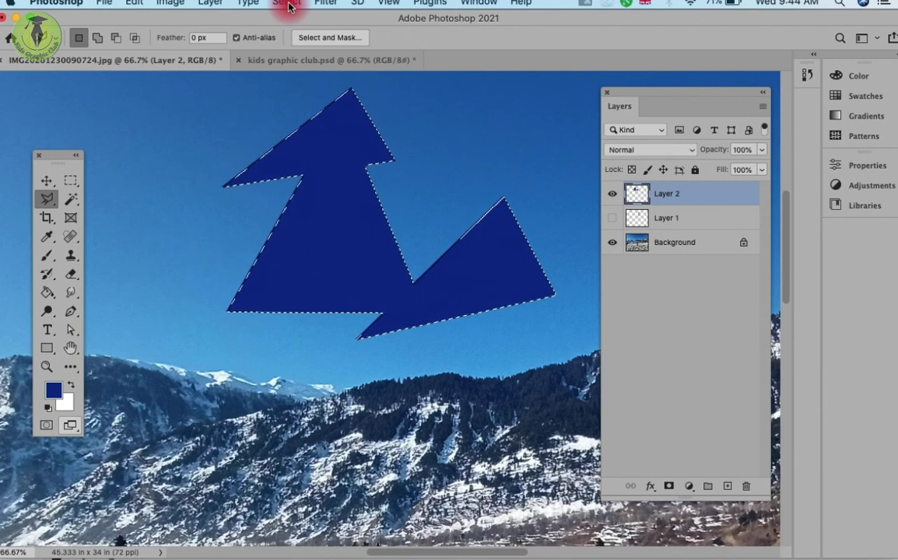
key(ctrl+z)
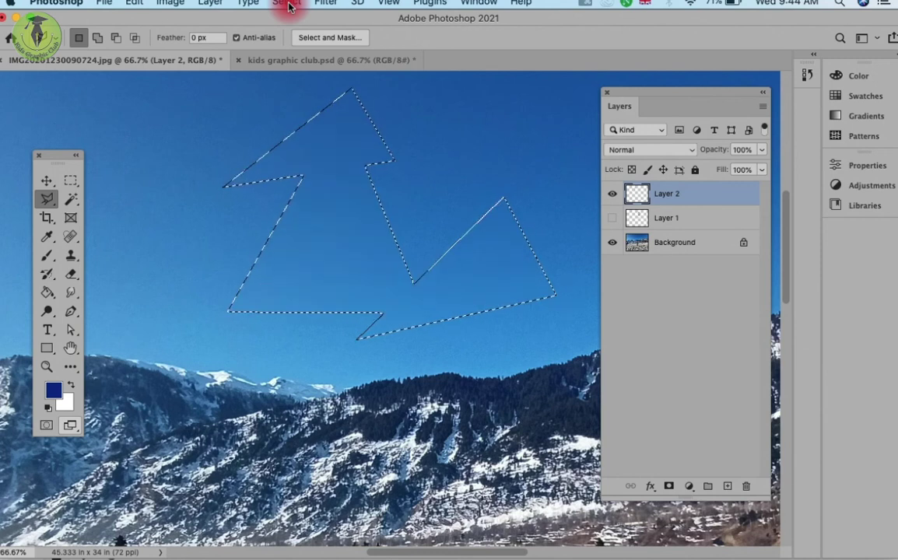
click(286, 4)
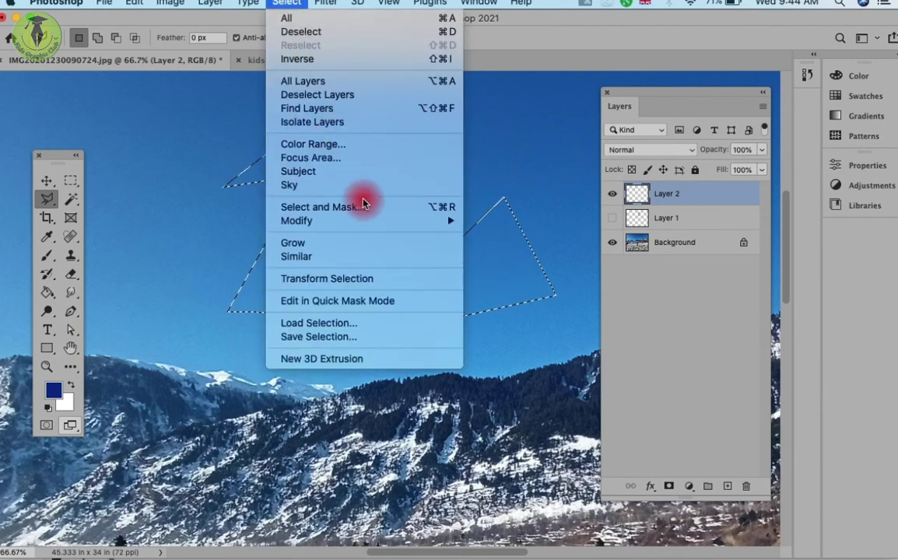
mouse_move(296, 221)
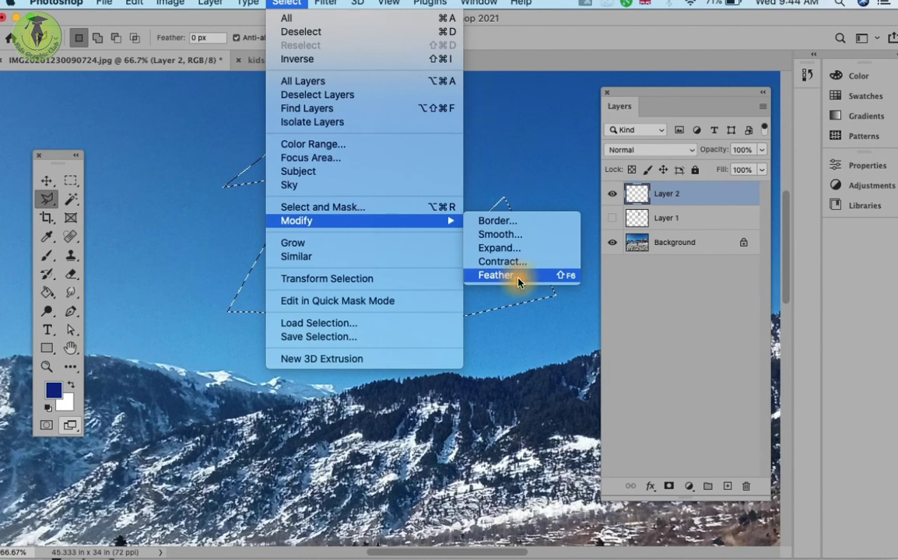
click(518, 282)
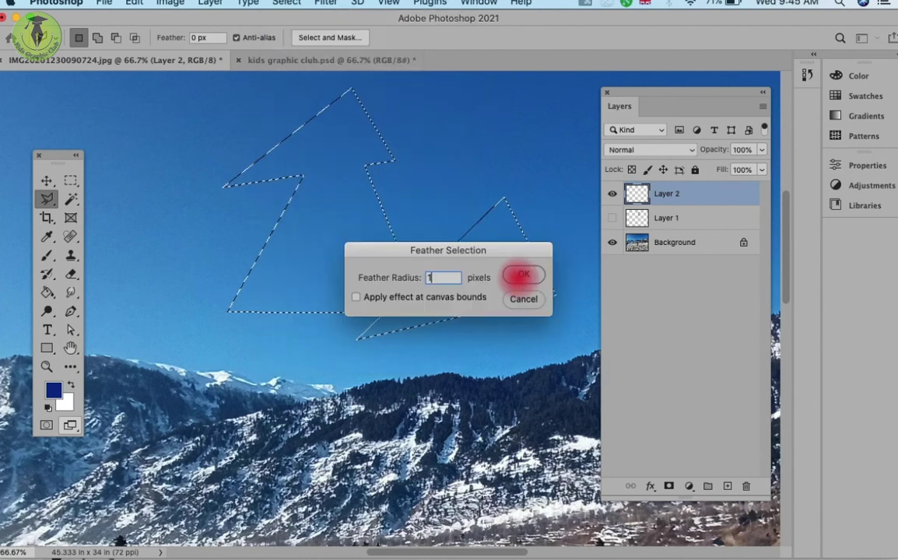
click(523, 274)
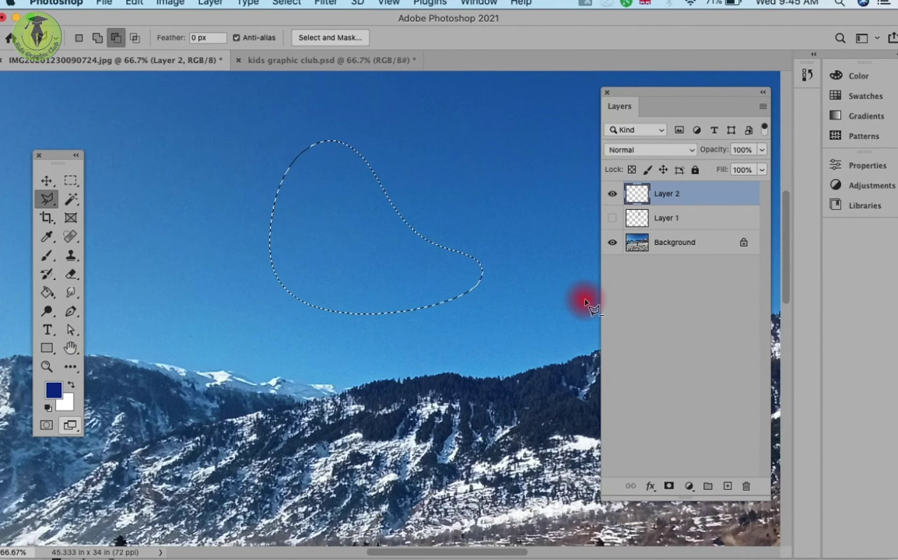
key(alt+BackSpace)
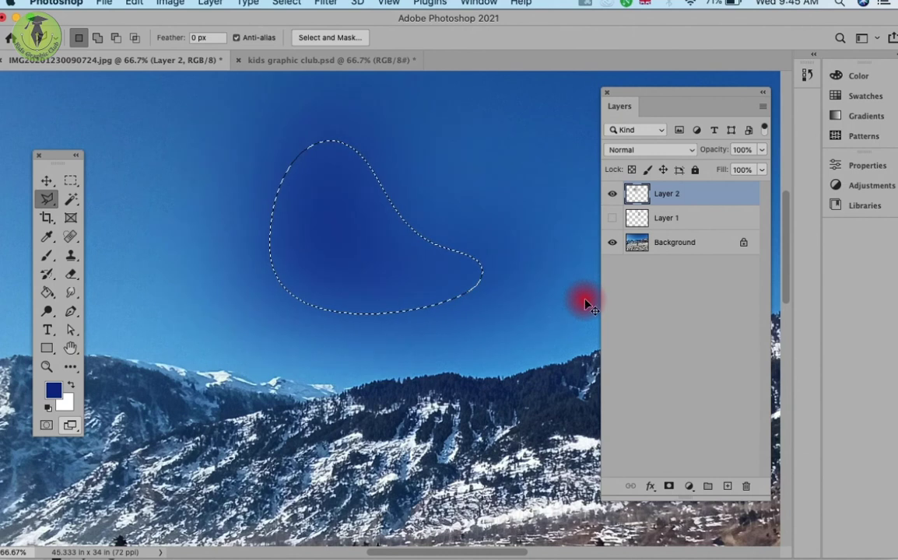
key(ctrl+z)
key(ctrl+d)
click(555, 296)
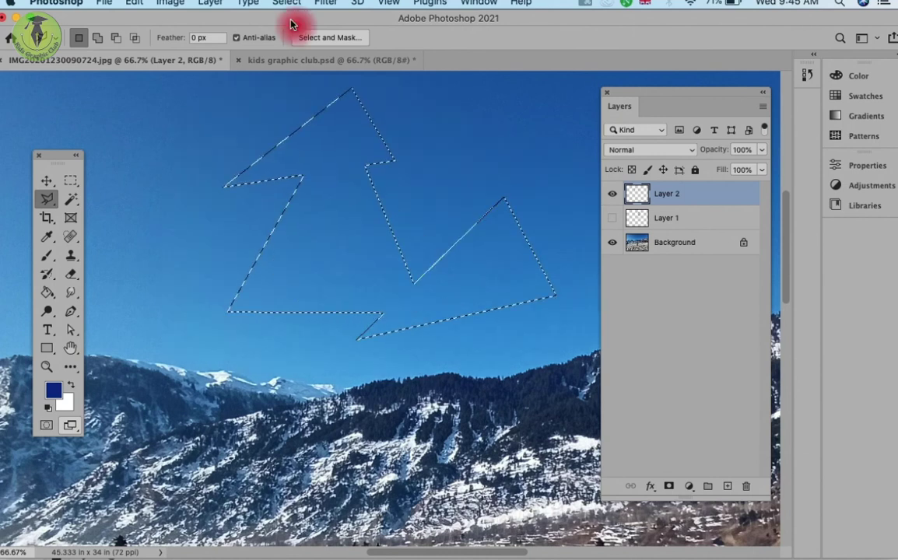
Apply a 250 px feather to the zigzag selection
click(288, 6)
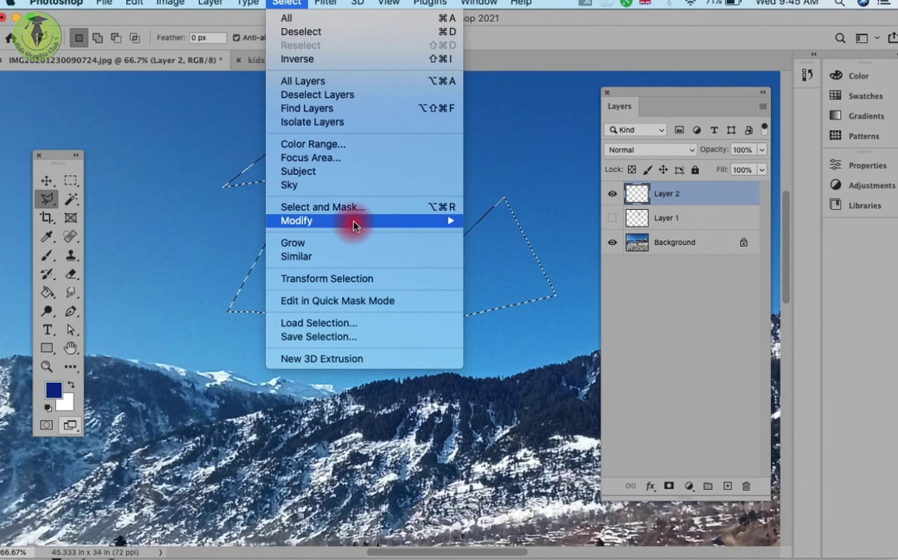
mouse_move(296, 221)
click(489, 277)
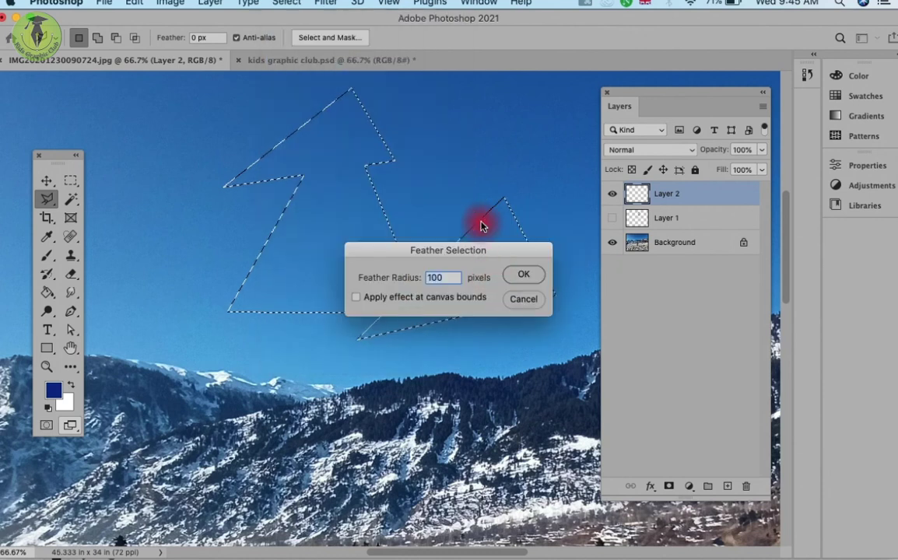
text(250)
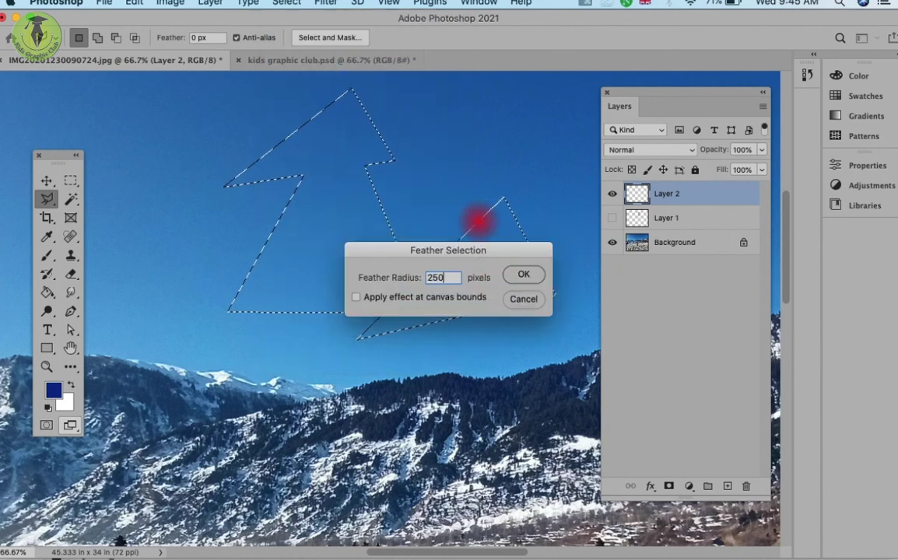
key(Return)
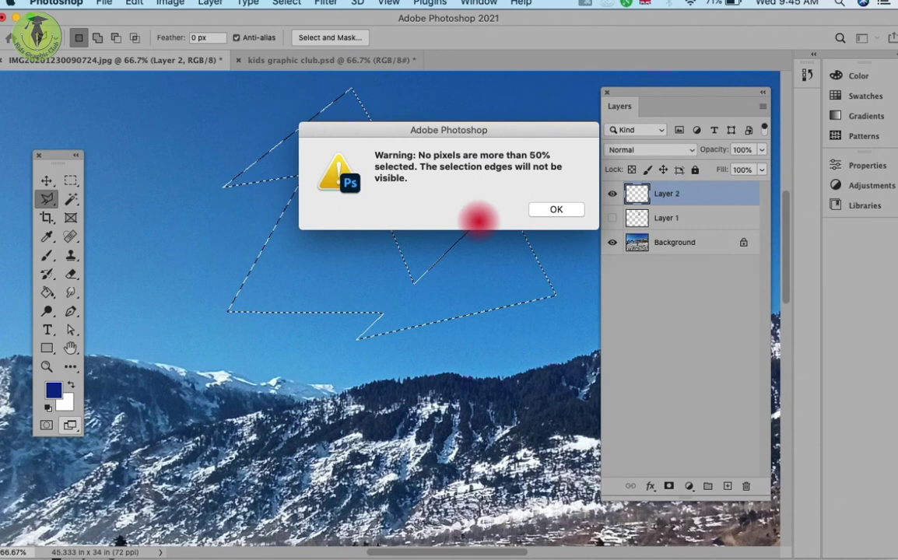
Undo the oversized feather, preview a 150-pixel feathered dark-blue fill, then undo it
click(545, 213)
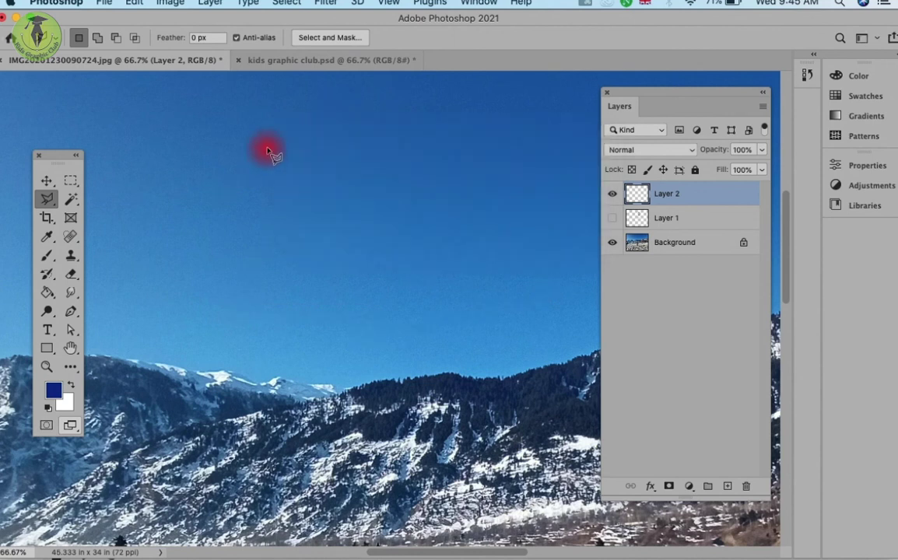
key(super+z)
click(287, 5)
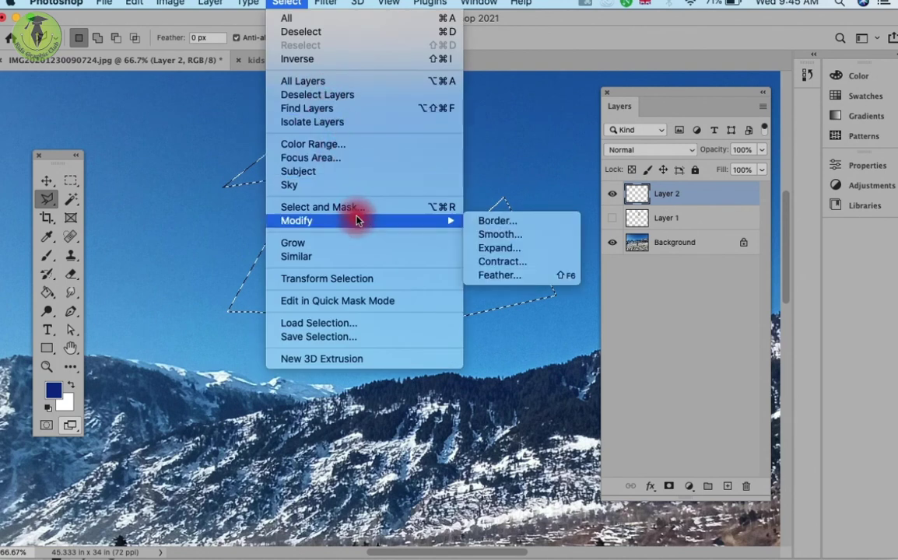
click(494, 275)
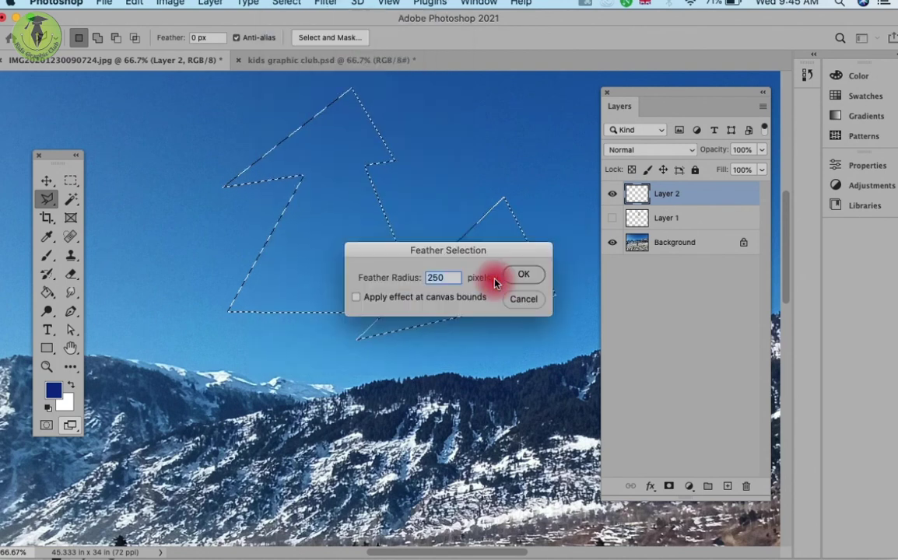
text(15)
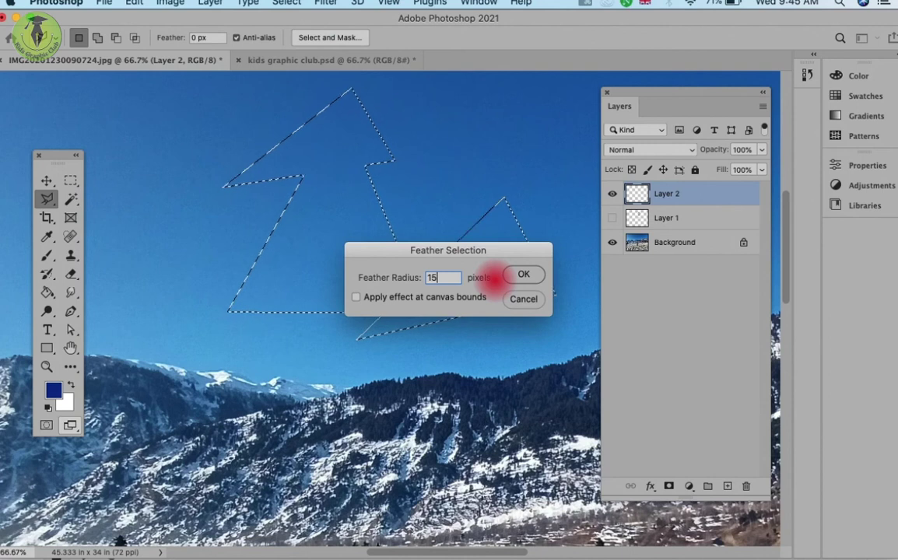
text(0)
key(Return)
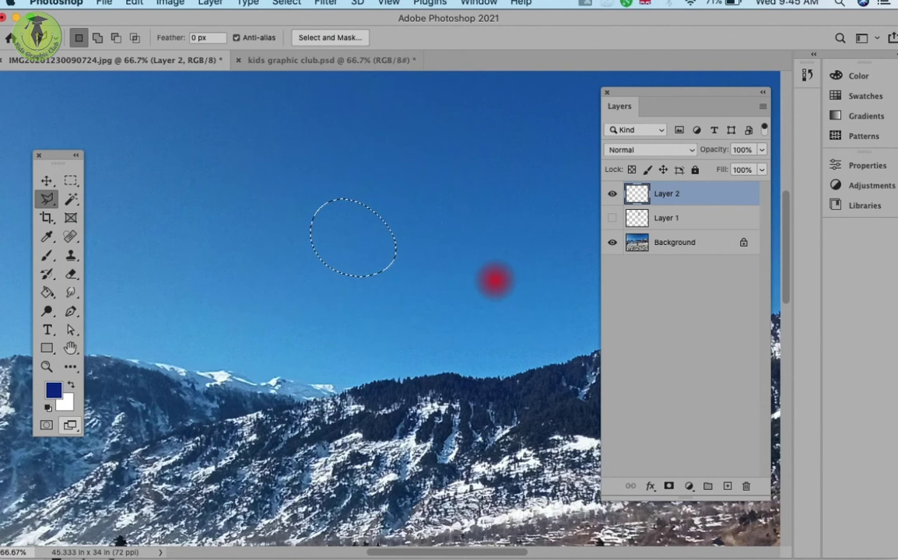
key(alt+BackSpace)
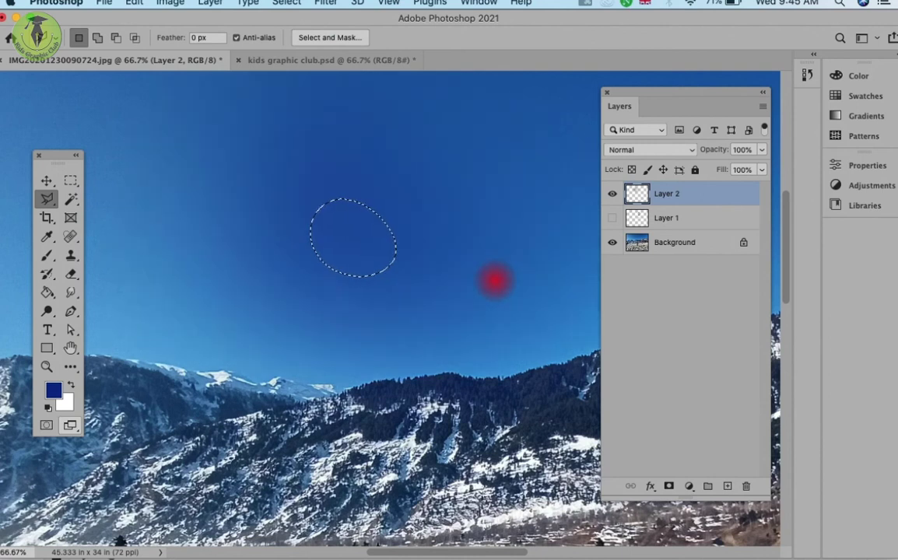
key(super+z)
key(super+z)
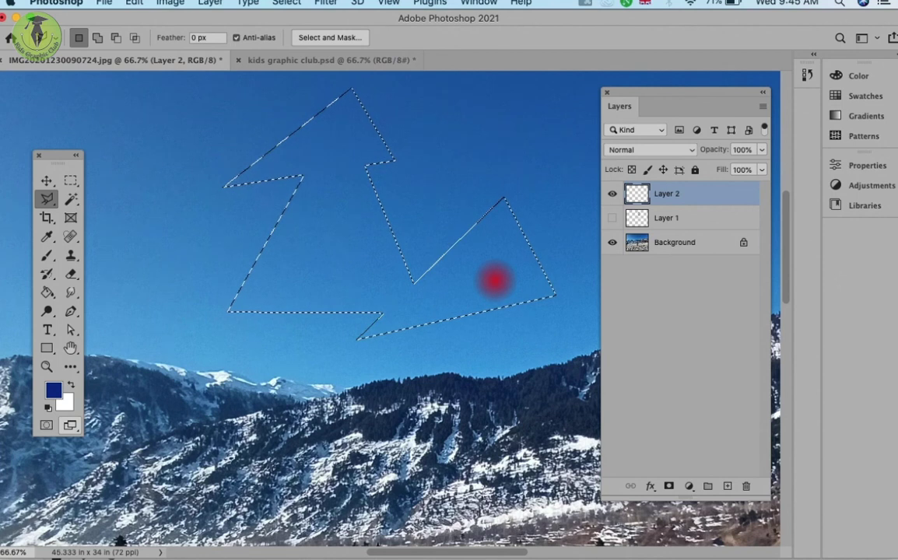
Save the zigzag selection as a new channel, then deselect with the Rectangular Marquee
click(286, 4)
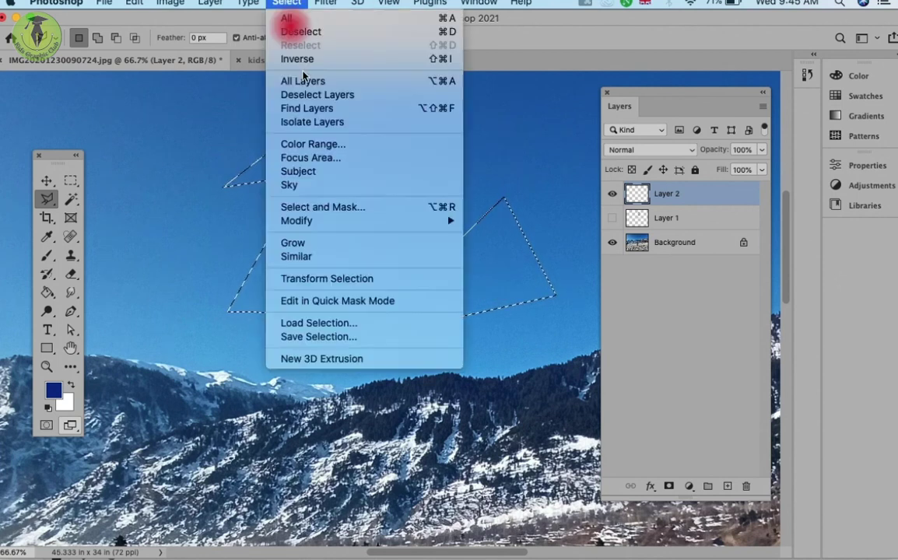
click(352, 340)
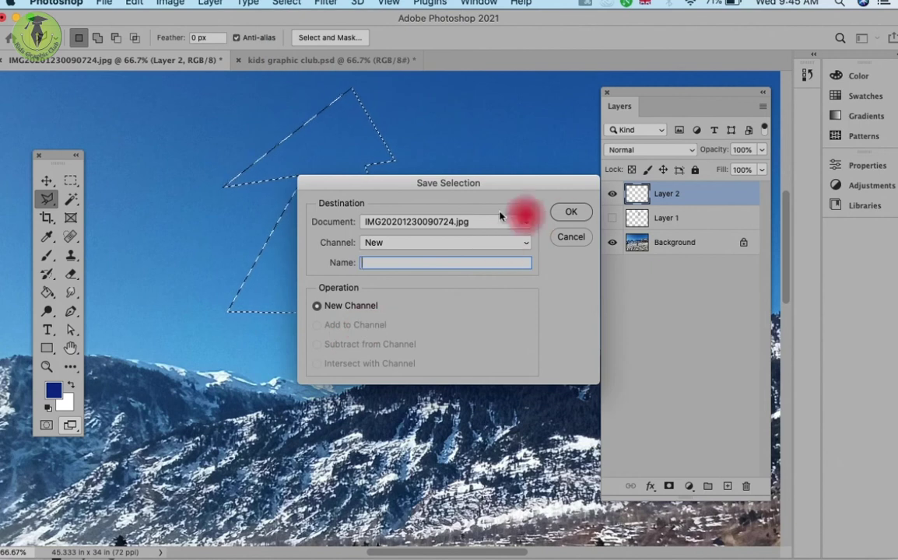
click(576, 220)
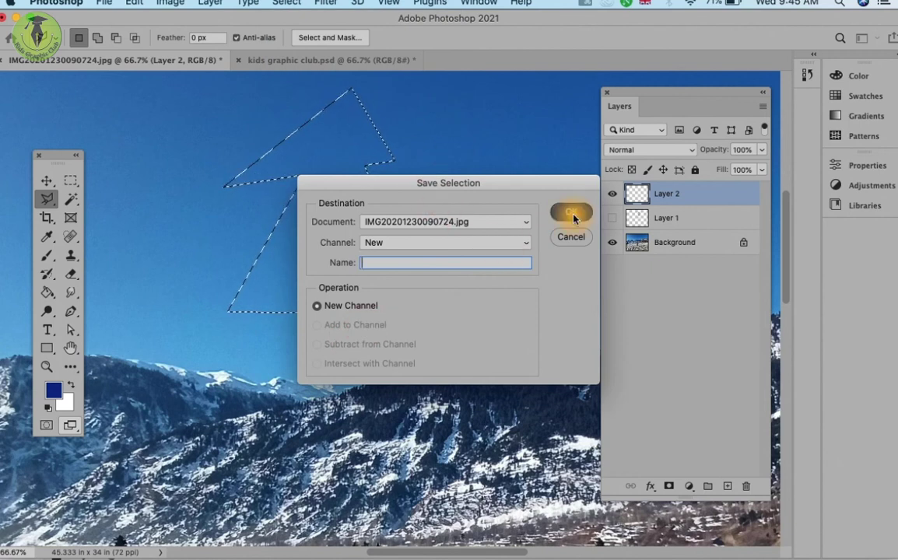
click(73, 181)
click(170, 170)
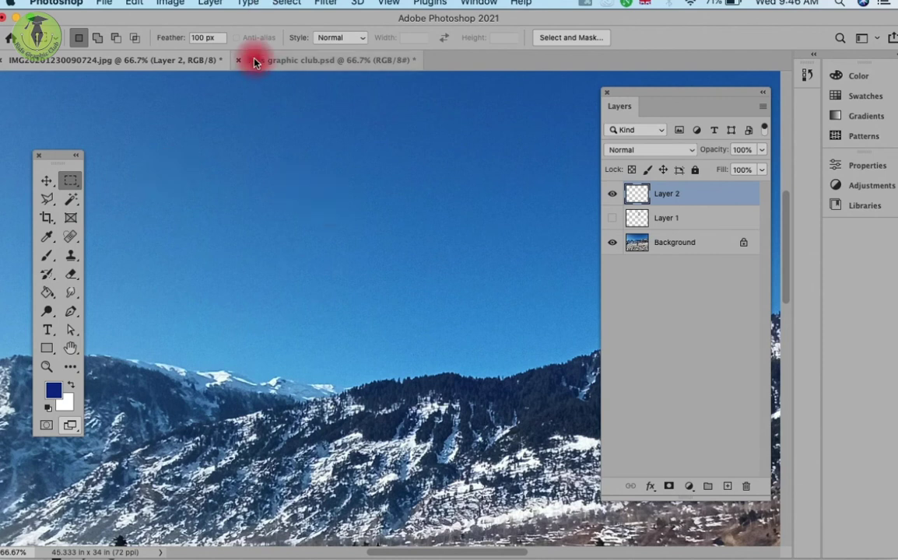
Load the saved Alpha 1 channel as the active selection
click(277, 6)
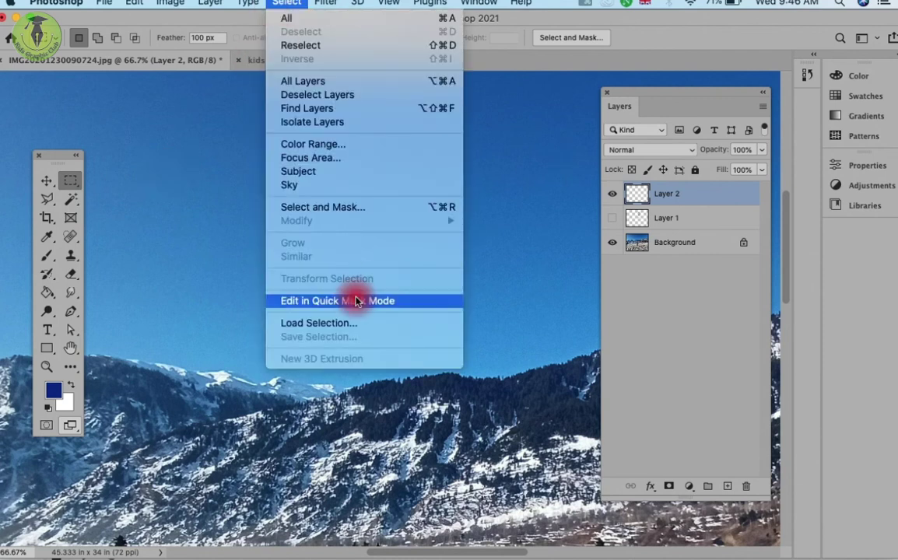
click(364, 325)
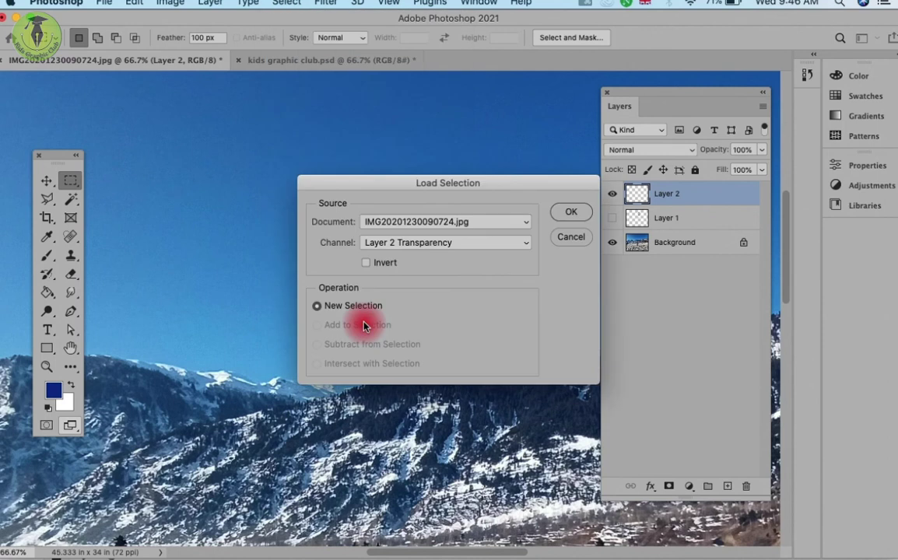
click(490, 245)
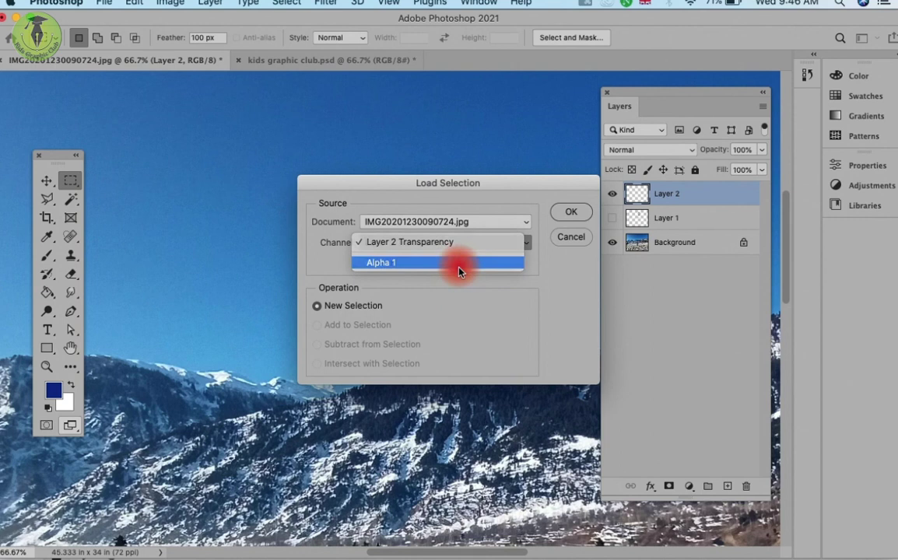
click(459, 265)
click(574, 213)
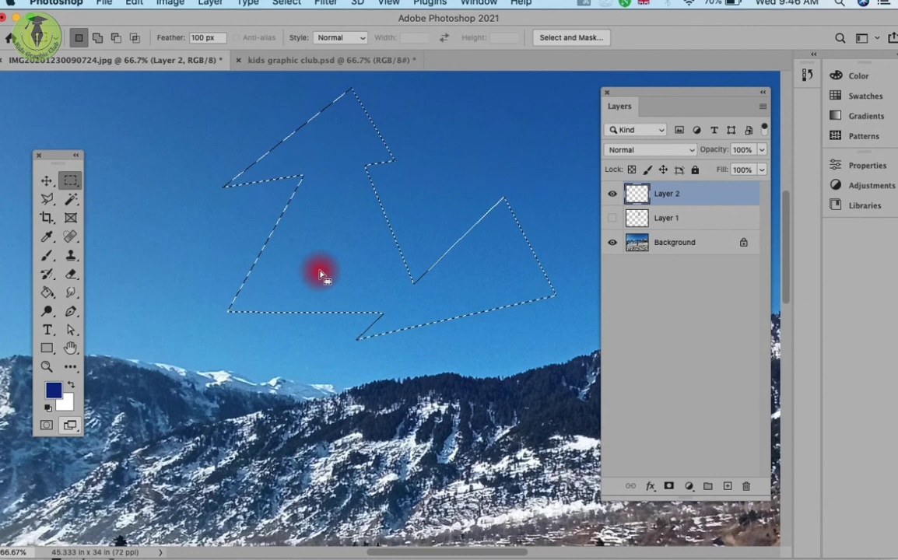
Test-fill the selection with the foreground and background colours, undoing each fill
key(alt+BackSpace)
key(ctrl+z)
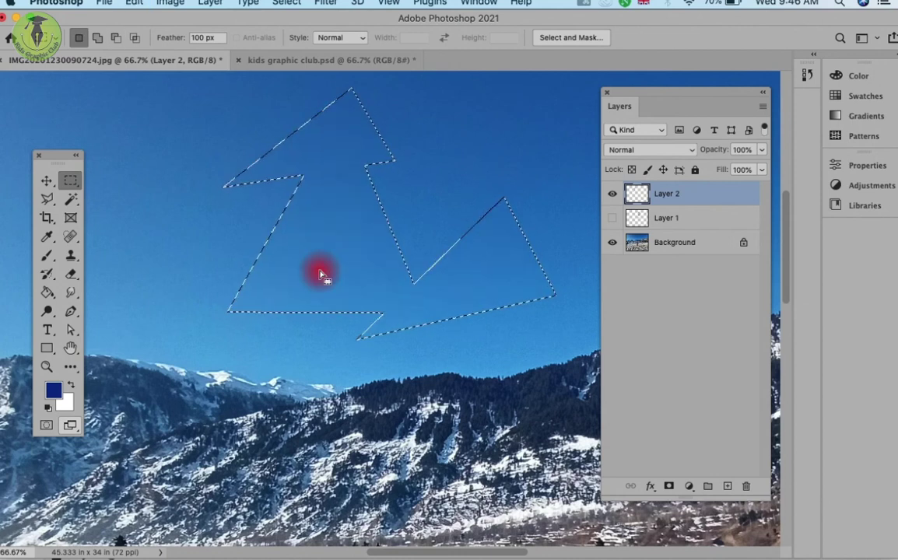
key(ctrl+BackSpace)
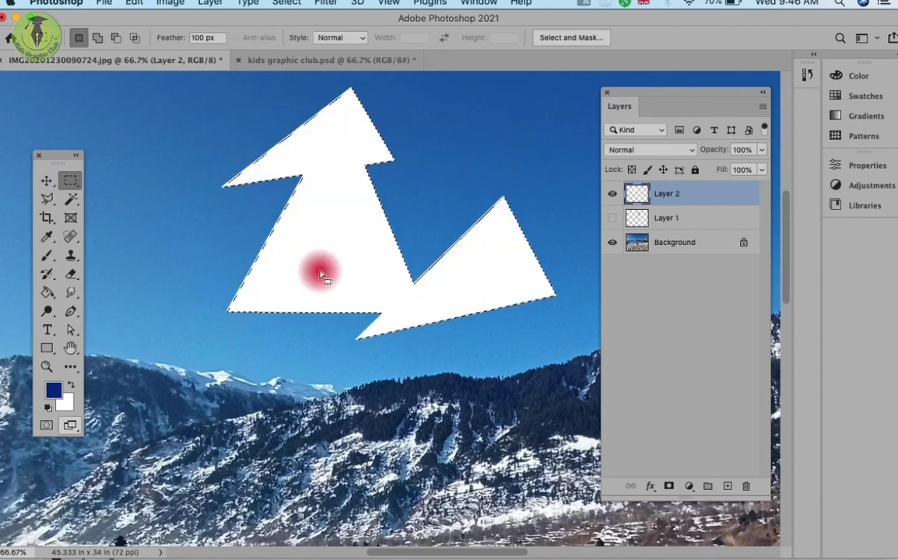
key(ctrl+z)
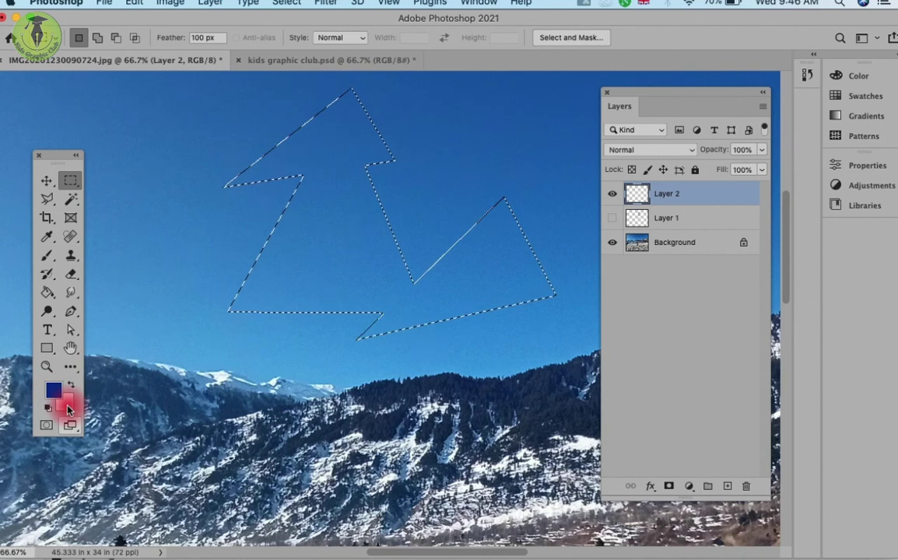
Set the background colour to red and test a red fill, then undo it
click(68, 410)
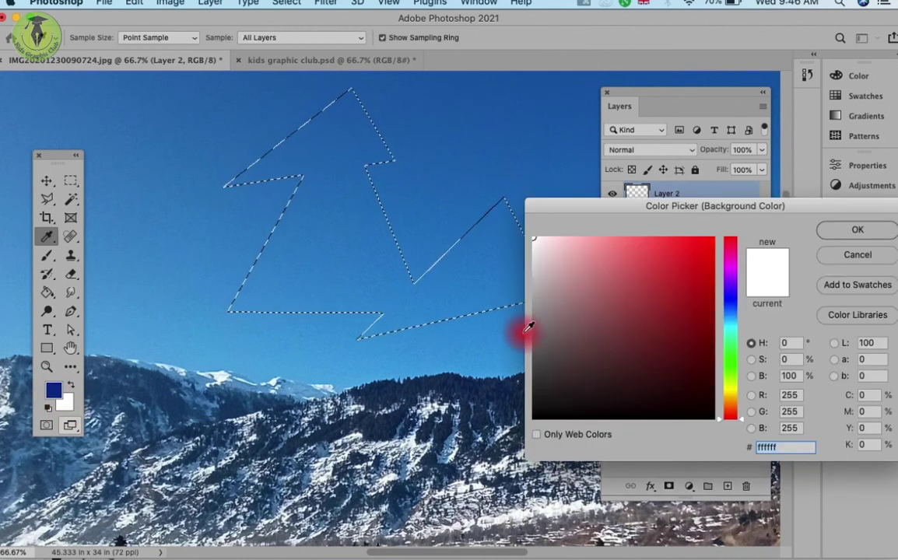
click(701, 256)
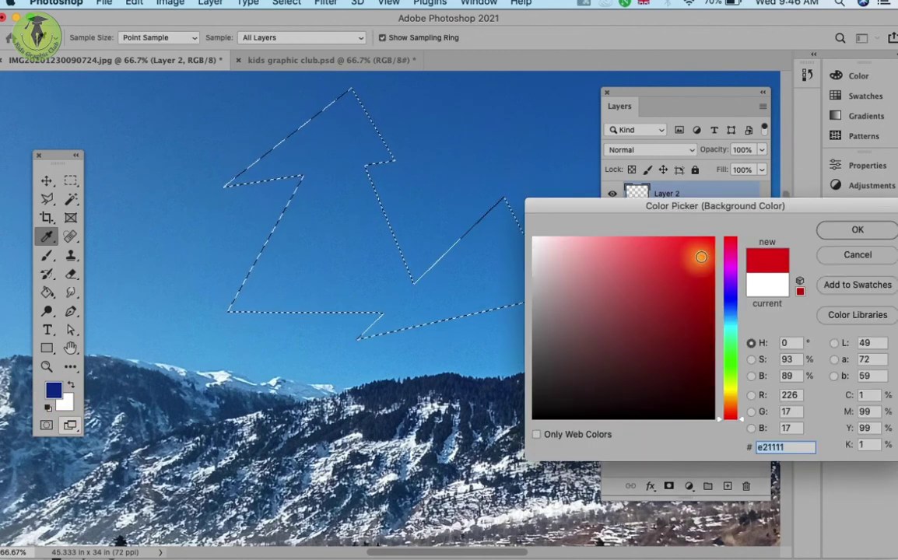
click(827, 232)
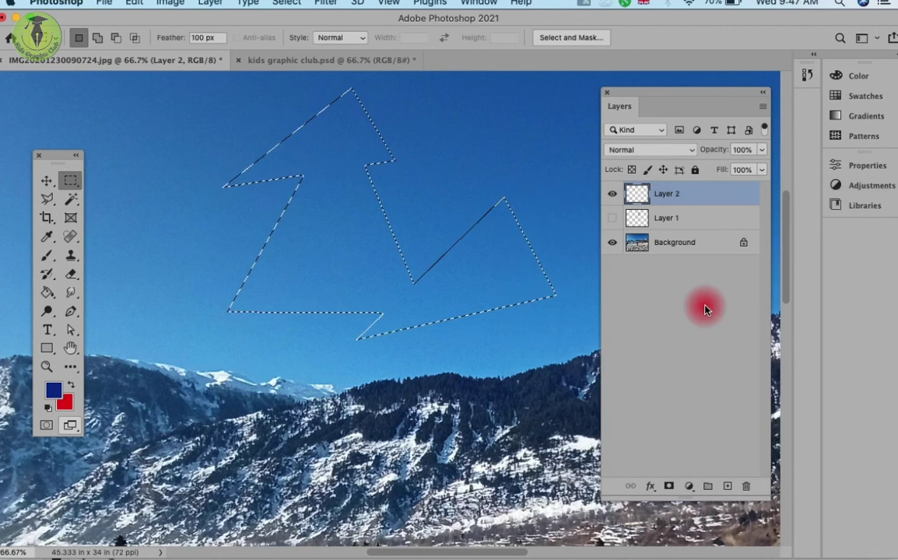
key(super+BackSpace)
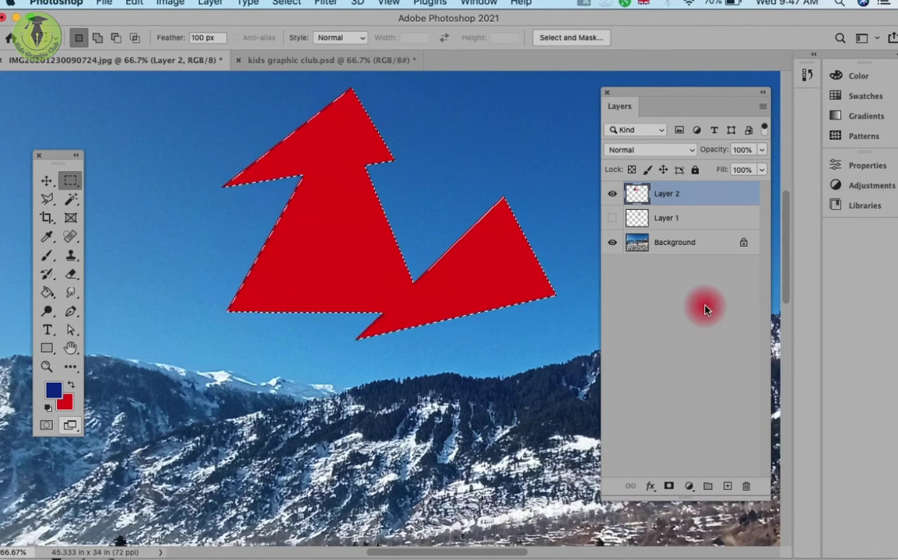
key(super+z)
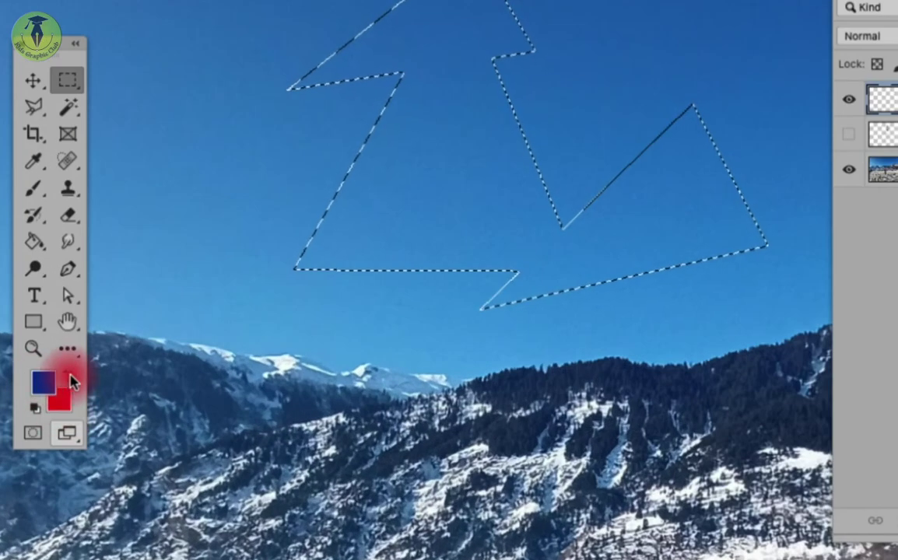
Swap the colours so red is foreground and dark blue is background
click(69, 377)
click(70, 378)
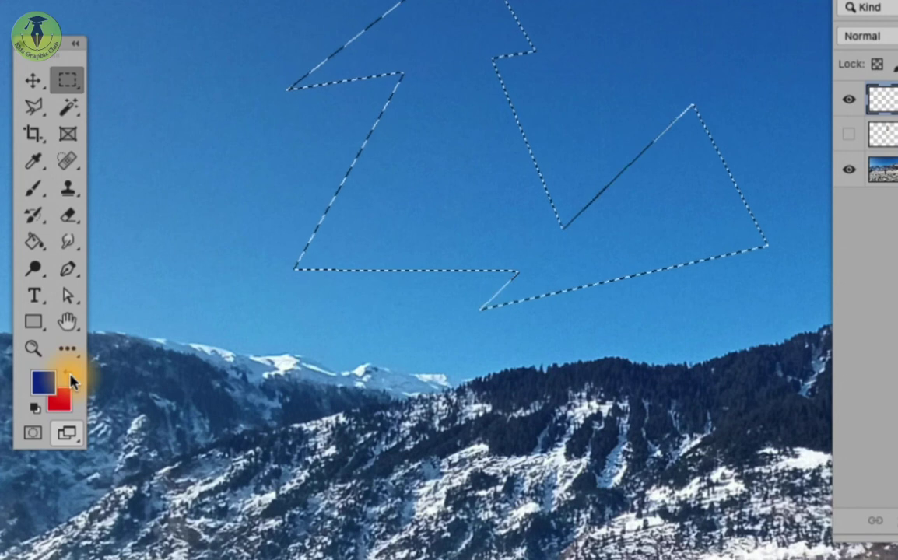
click(70, 380)
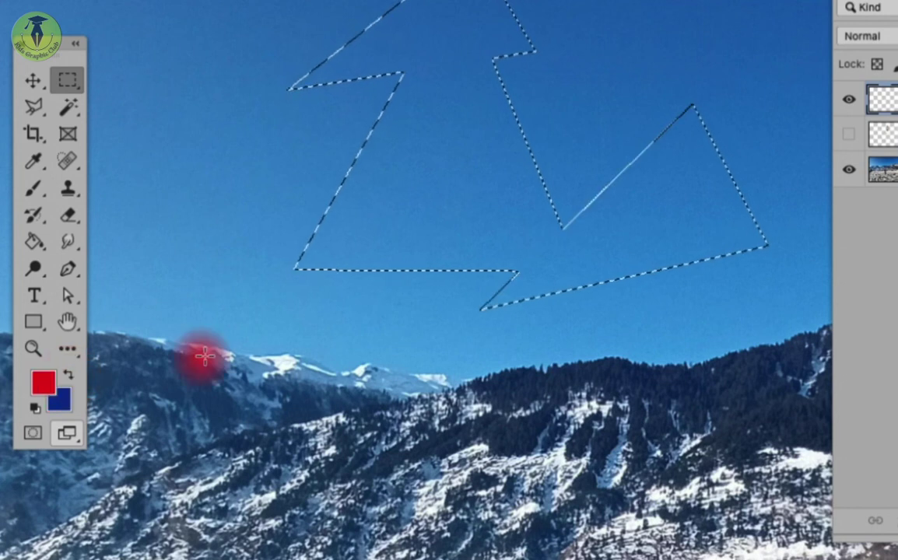
key(x)
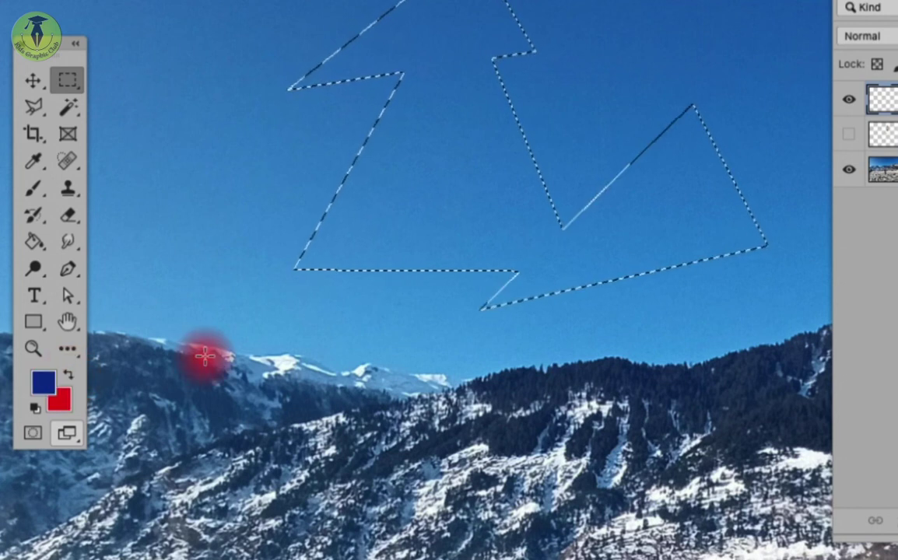
key(x)
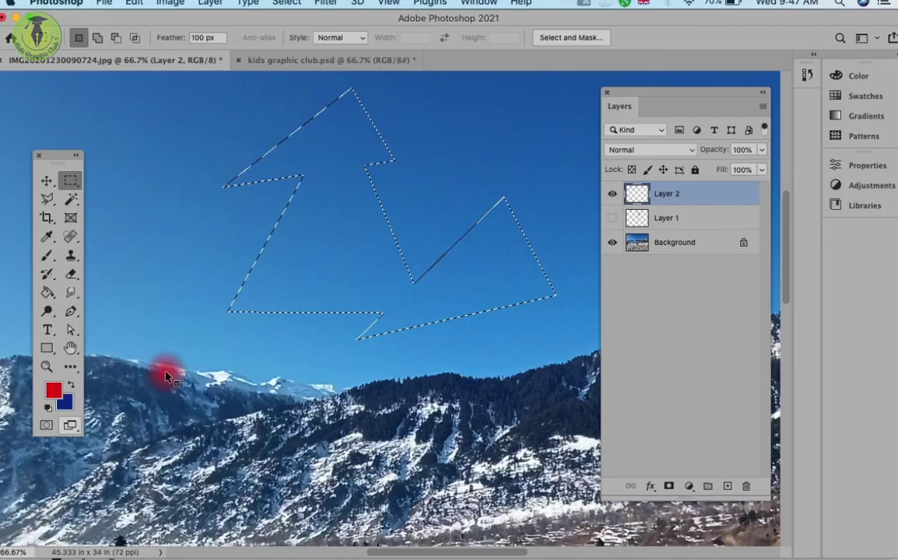
Open the foreground Color Picker and enter pure red: R 255, G 0, B 0
click(53, 390)
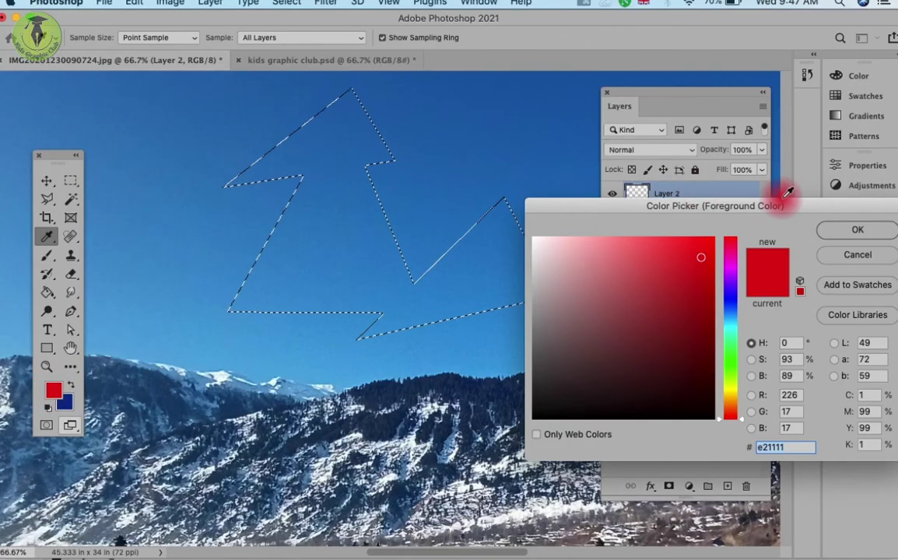
mouse_move(801, 202)
mouse_down()
mouse_move(745, 200)
mouse_move(535, 133)
mouse_up()
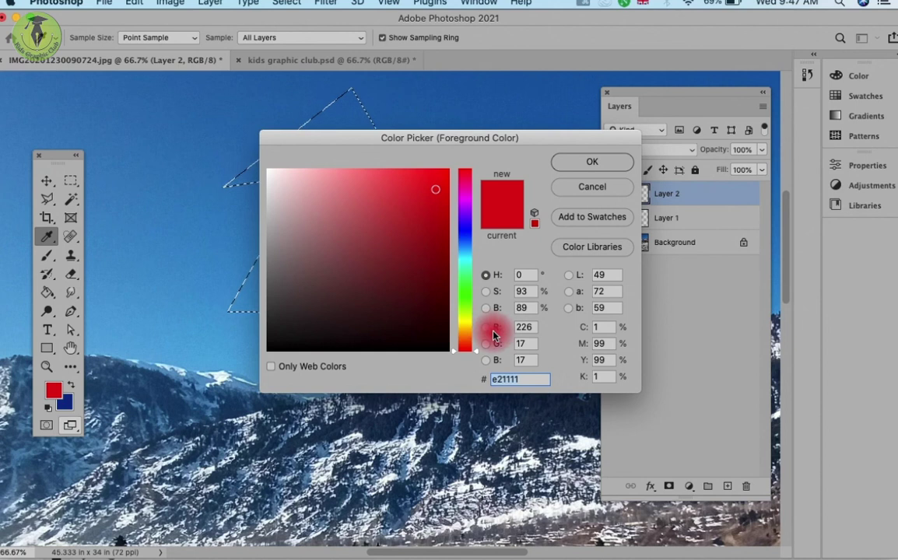
click(525, 329)
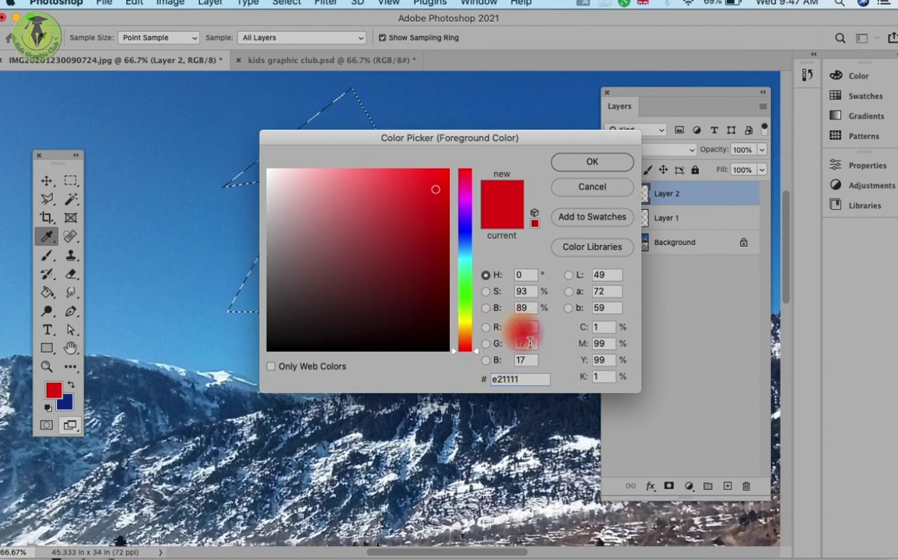
text(25)
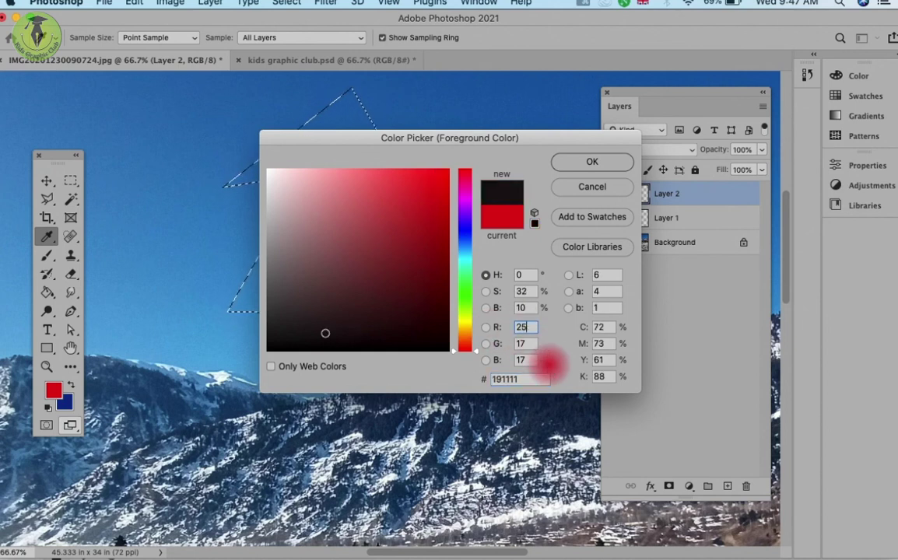
text(5)
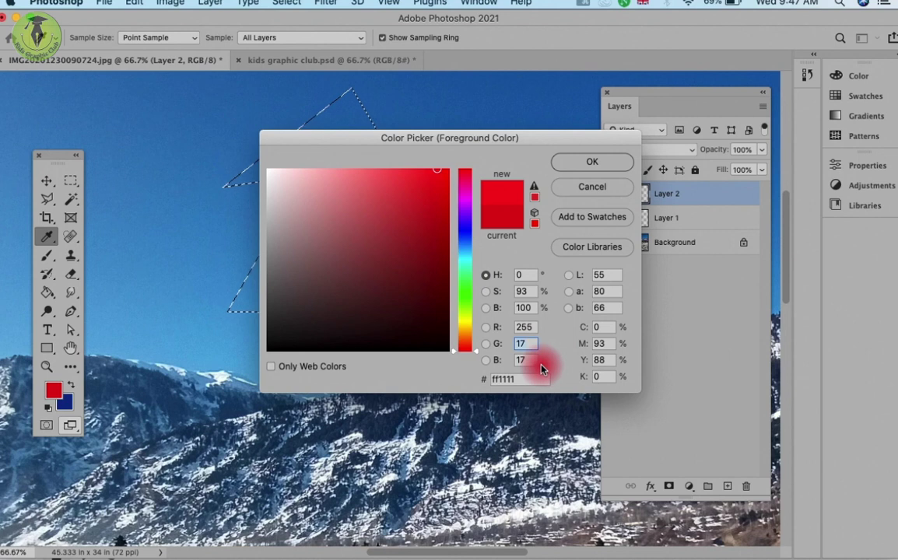
text(0)
key(Tab)
text(0)
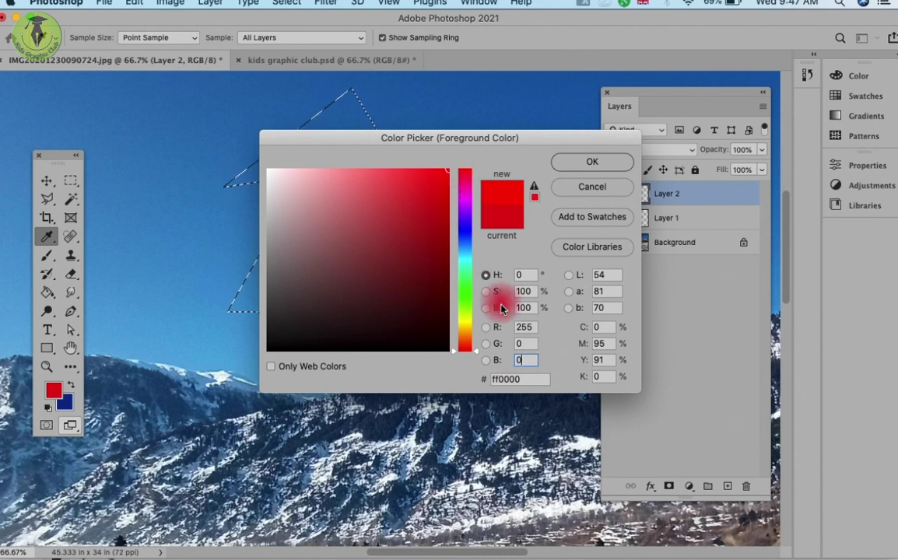
click(523, 362)
text(0)
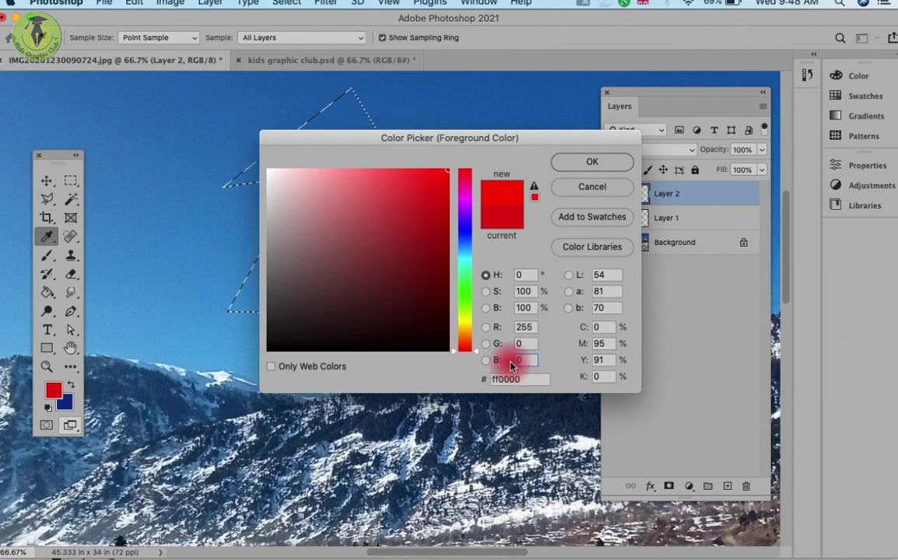
text(00)
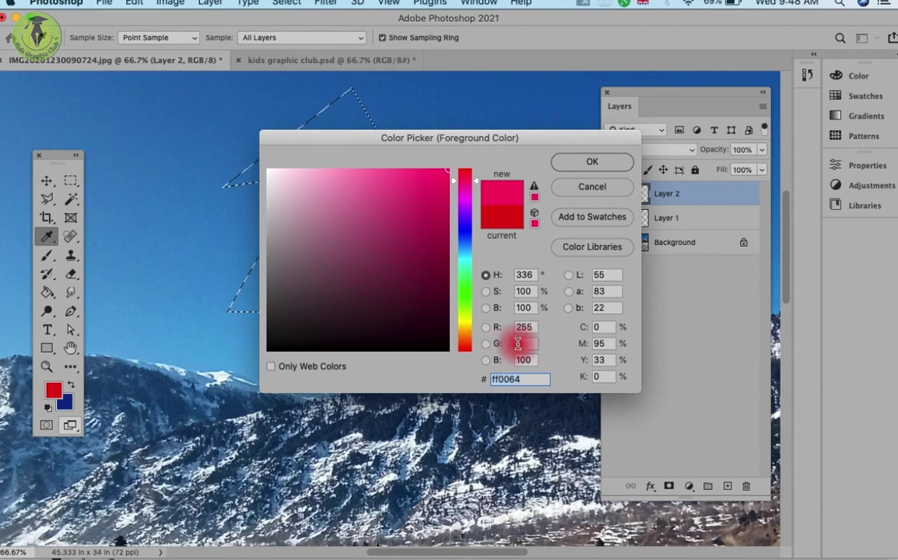
Enter C 100, M 0, Y 0 for the cyan blue #009fe3
click(589, 327)
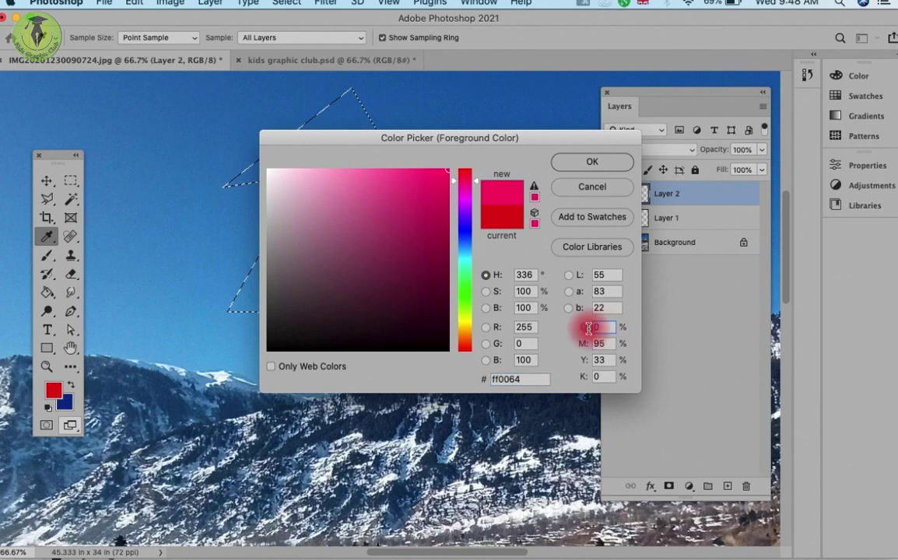
text(1)
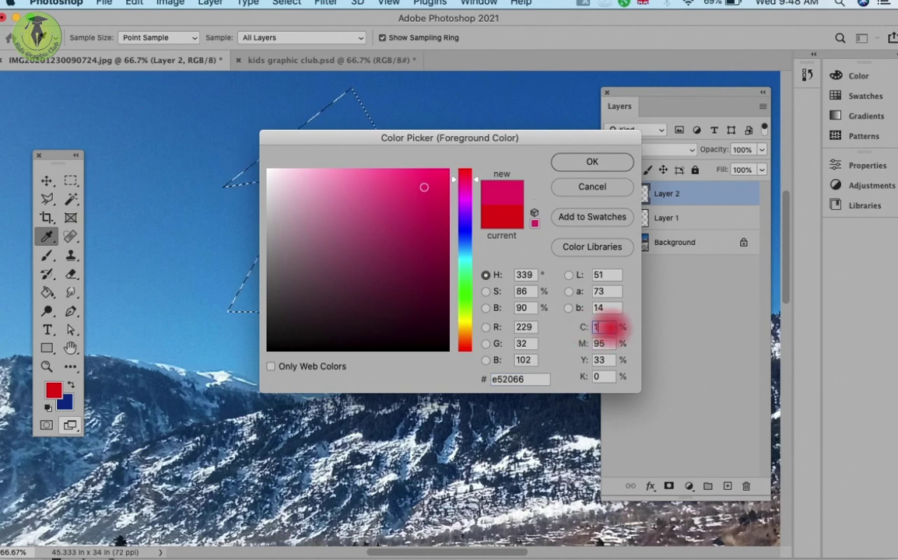
text(00)
click(606, 343)
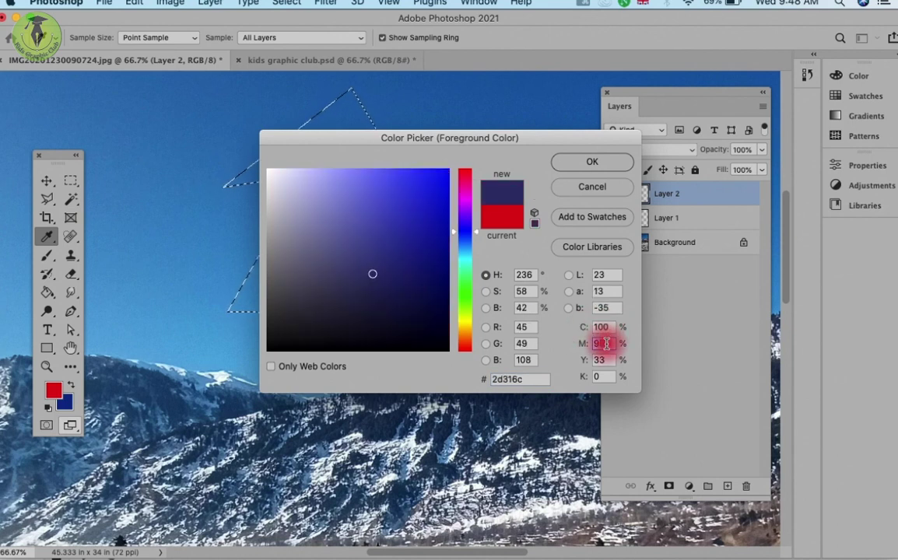
text(0)
click(607, 360)
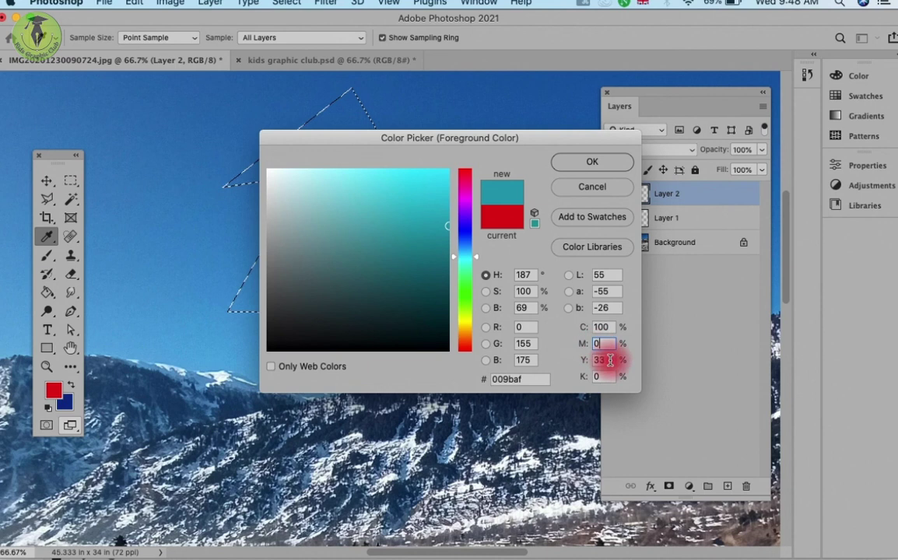
text(0)
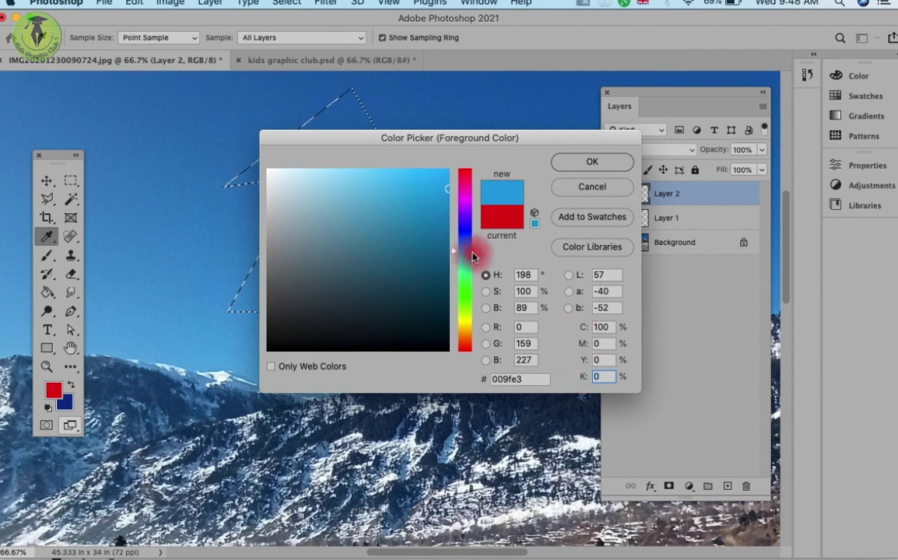
Shift the hue to blue and pick deep blue #1f2ac3 (R 31, G 42, B 195)
mouse_move(395, 255)
mouse_down()
mouse_move(381, 263)
mouse_move(371, 254)
mouse_up()
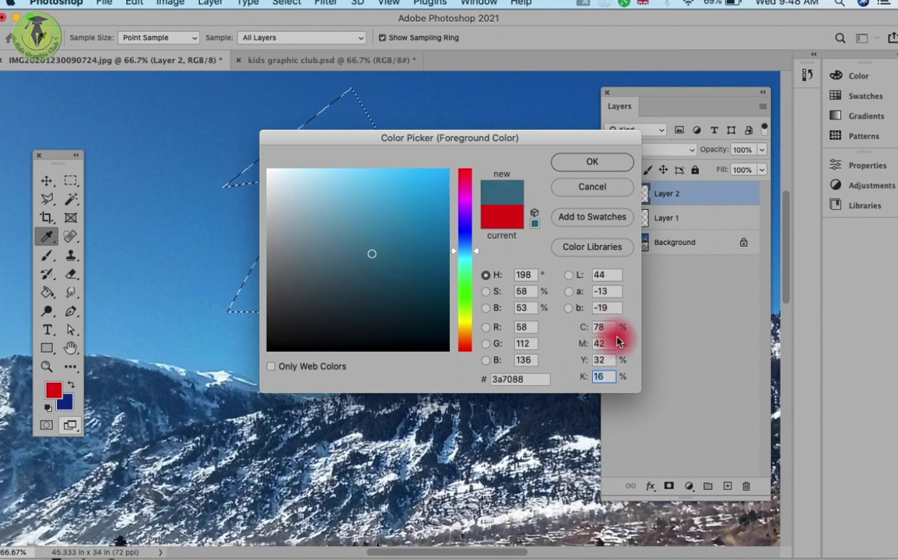
click(500, 227)
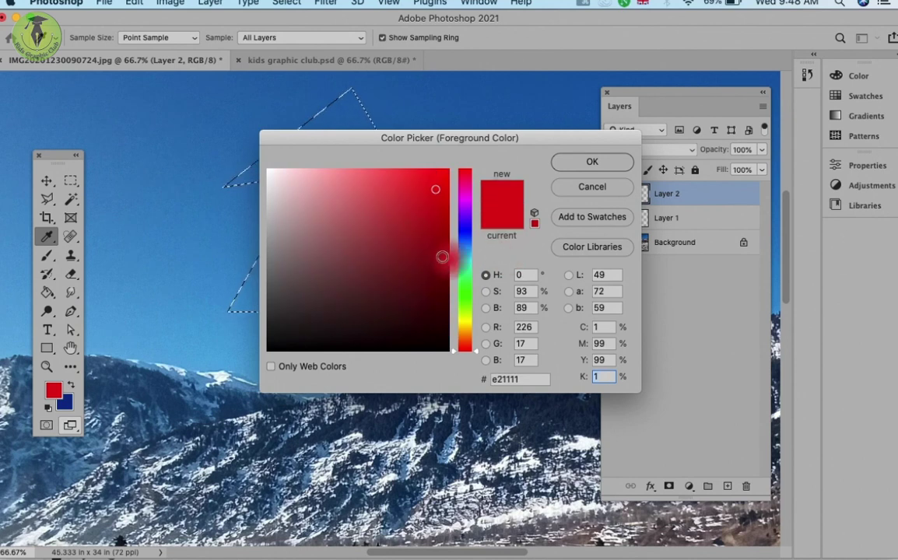
click(466, 234)
click(424, 211)
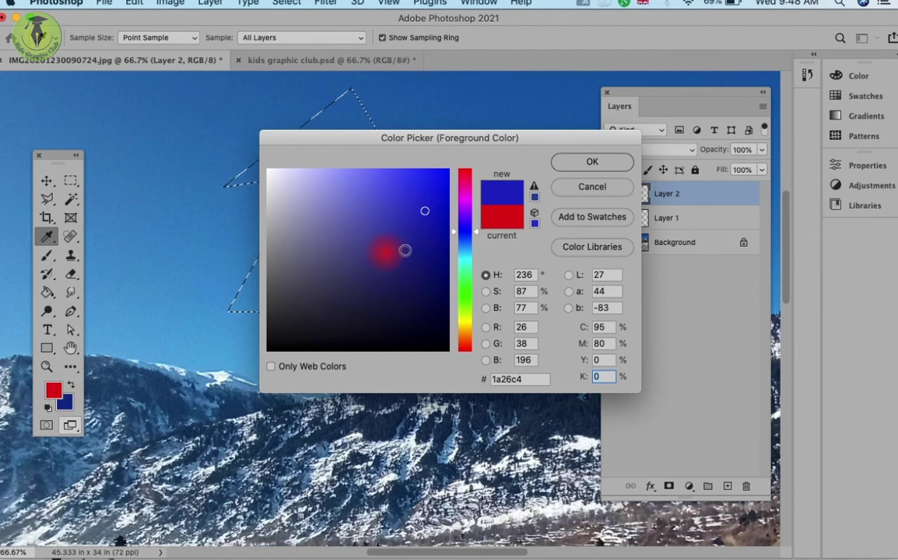
drag(419, 211, 418, 206)
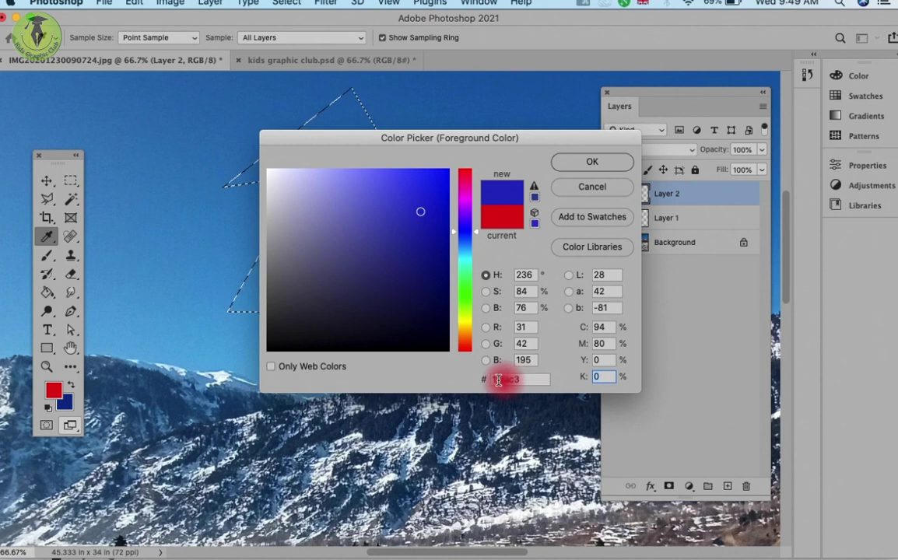
Try white and black, then pick blue #3641c9 (R 54, G 65, B 201)
drag(418, 211, 265, 163)
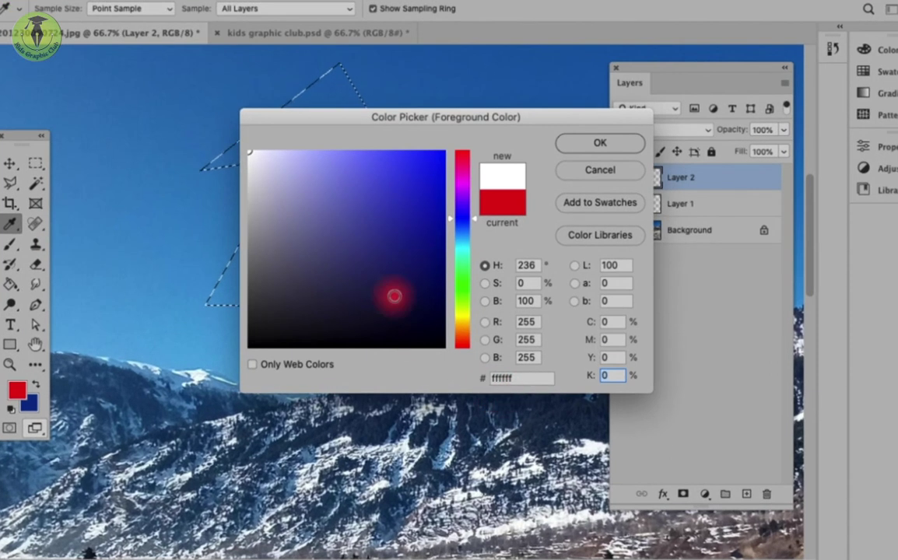
drag(373, 280, 473, 369)
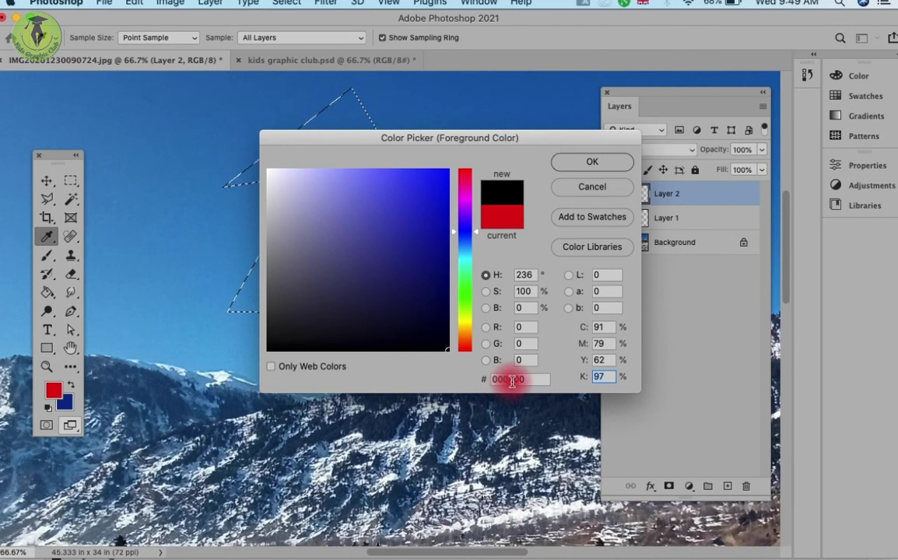
click(399, 206)
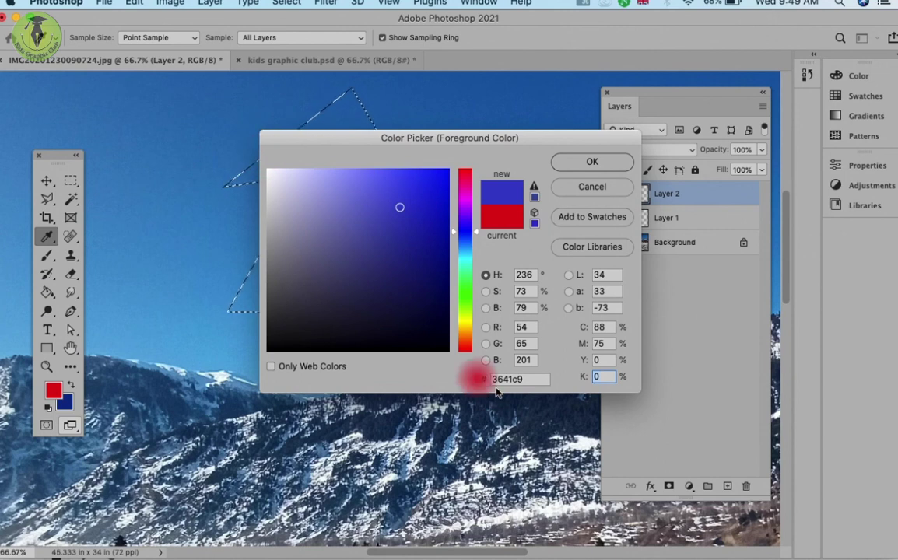
double_click(523, 379)
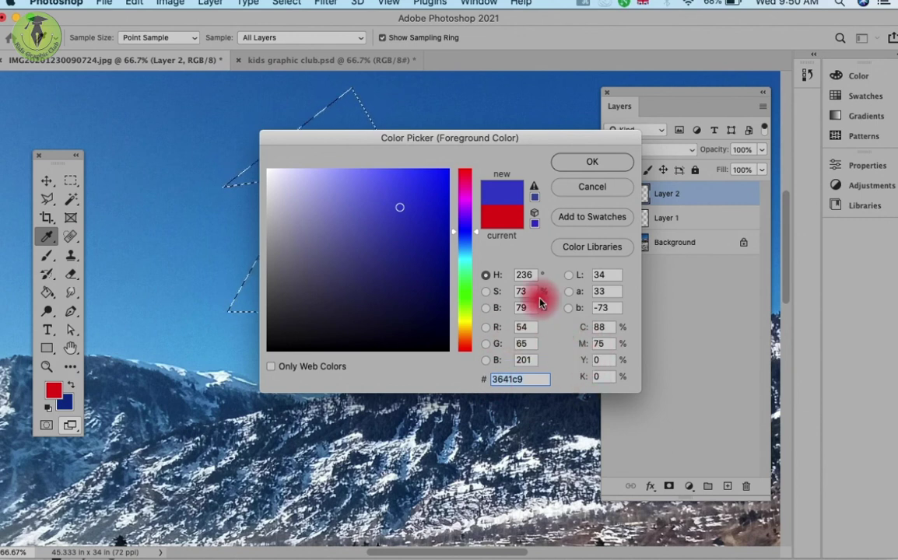
Confirm blue #3641c9 as foreground, glance at Swatches, and select the Gradient Tool
click(581, 173)
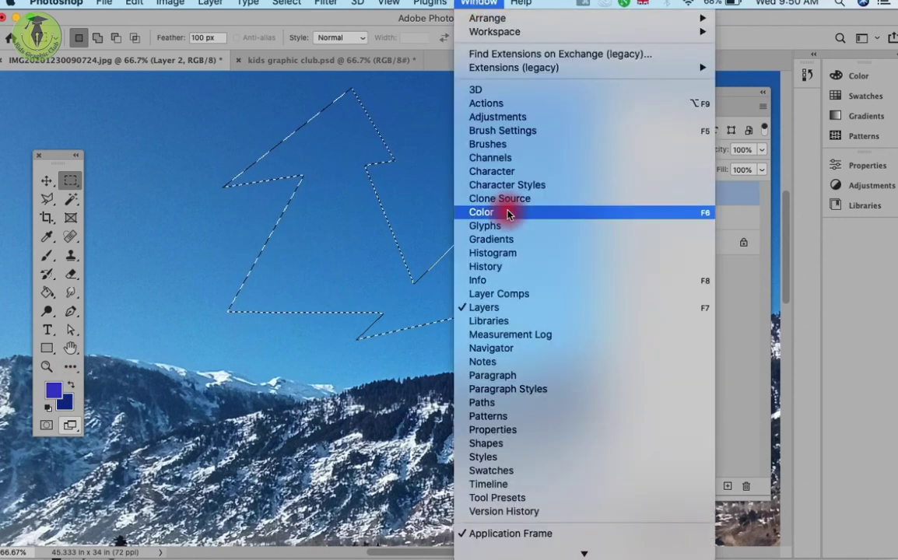
click(523, 472)
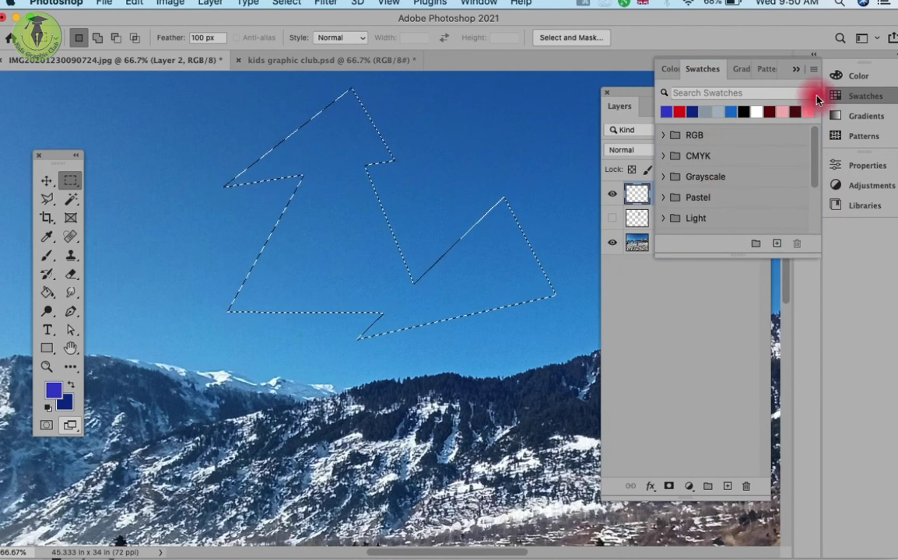
click(850, 101)
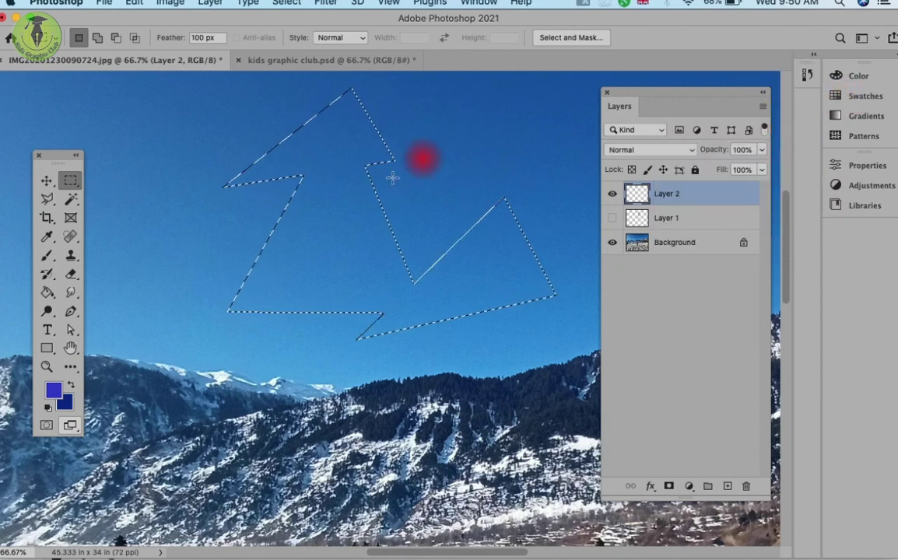
click(47, 294)
mouse_move(47, 297)
mouse_down()
mouse_move(98, 298)
mouse_move(118, 311)
mouse_move(111, 294)
mouse_up()
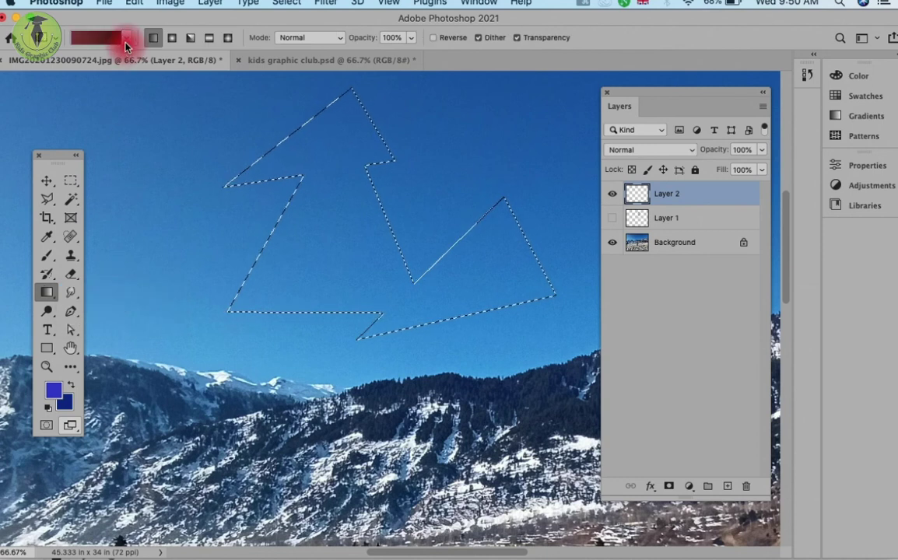
Open the gradient preset picker and browse its Basics, Blues and Purples folders
click(127, 43)
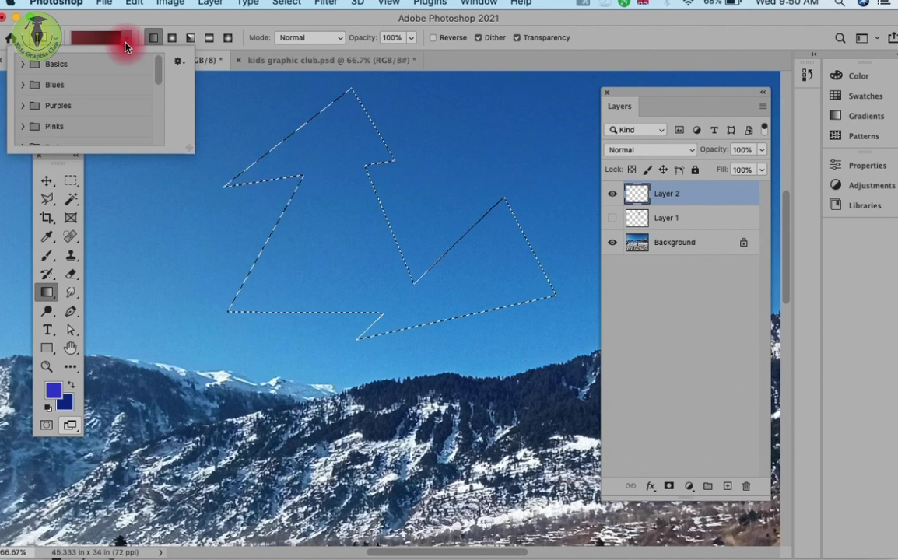
click(126, 45)
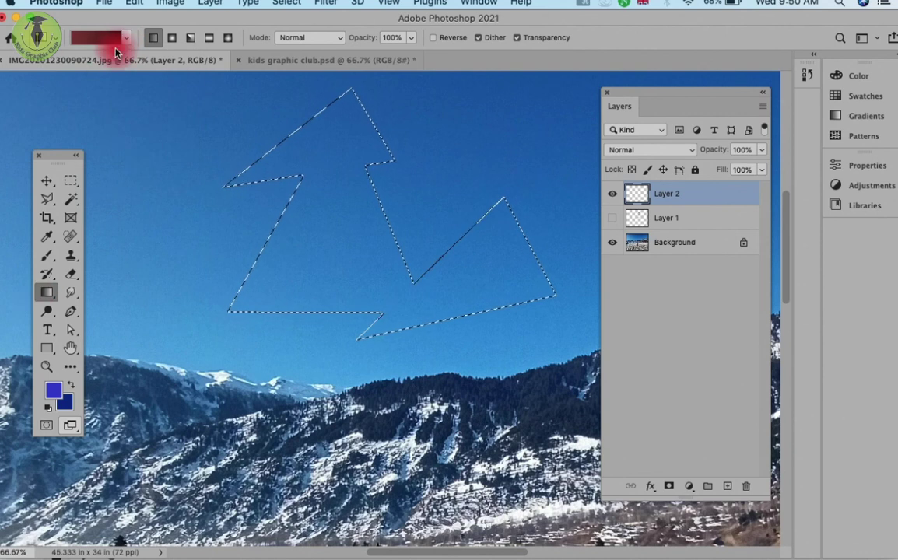
click(126, 39)
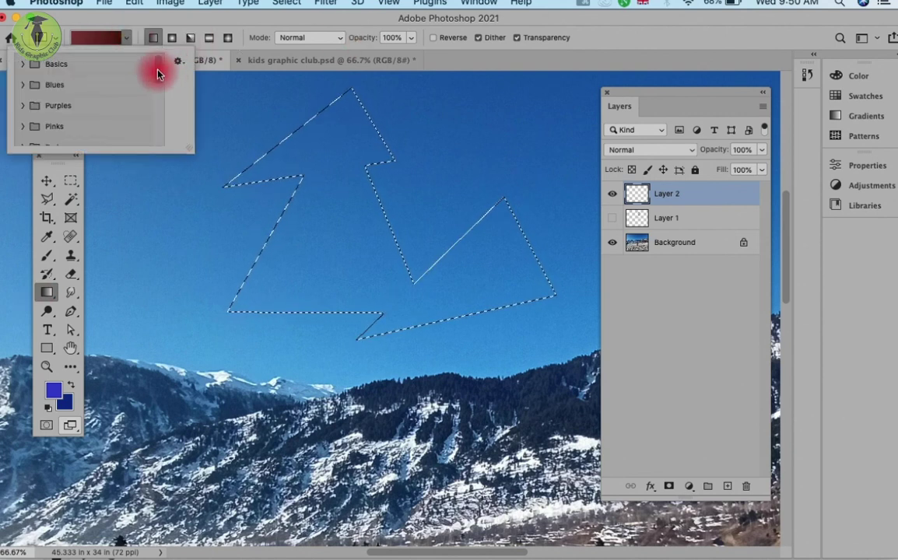
mouse_move(157, 74)
mouse_down()
mouse_move(157, 136)
mouse_move(155, 56)
mouse_up()
click(22, 66)
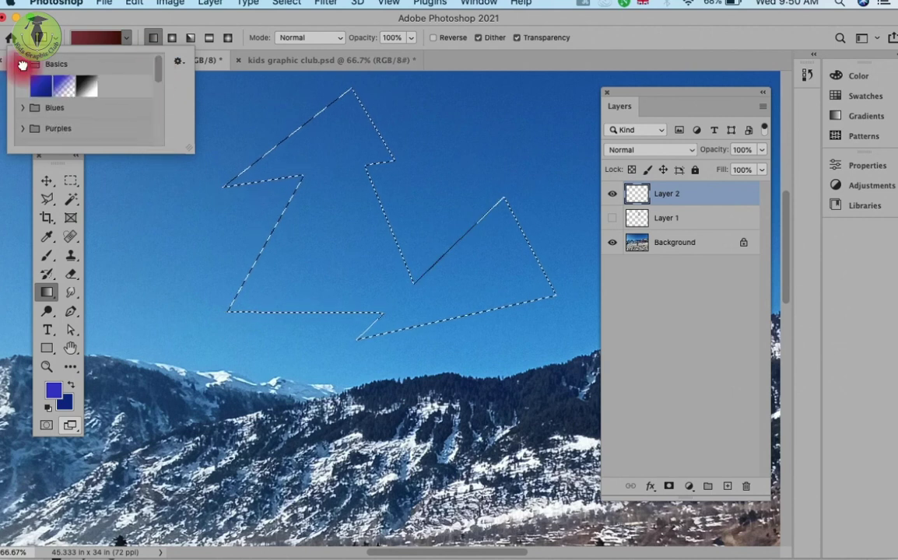
click(22, 66)
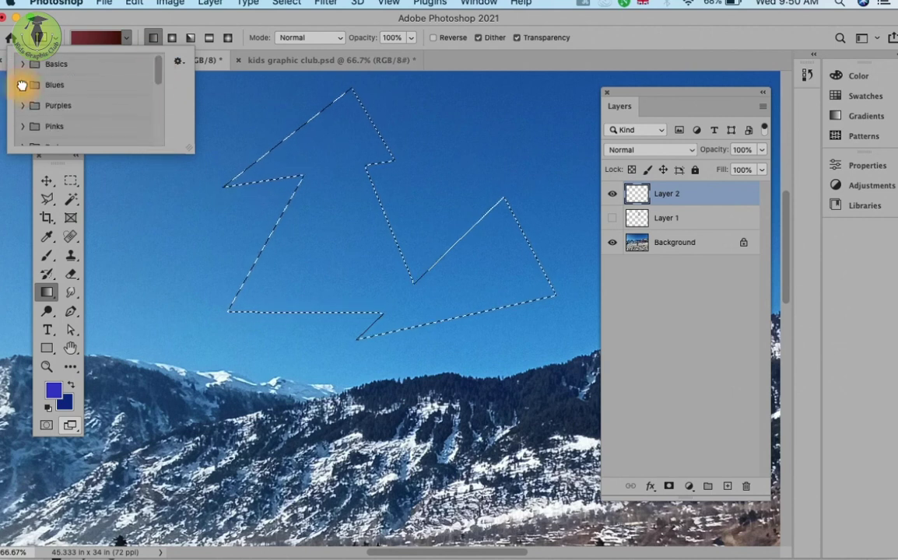
click(22, 85)
click(22, 84)
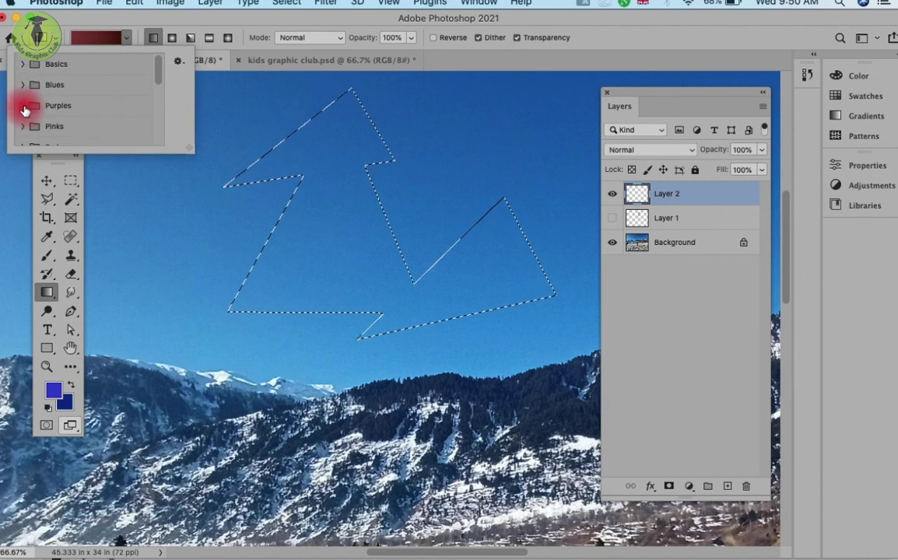
click(23, 106)
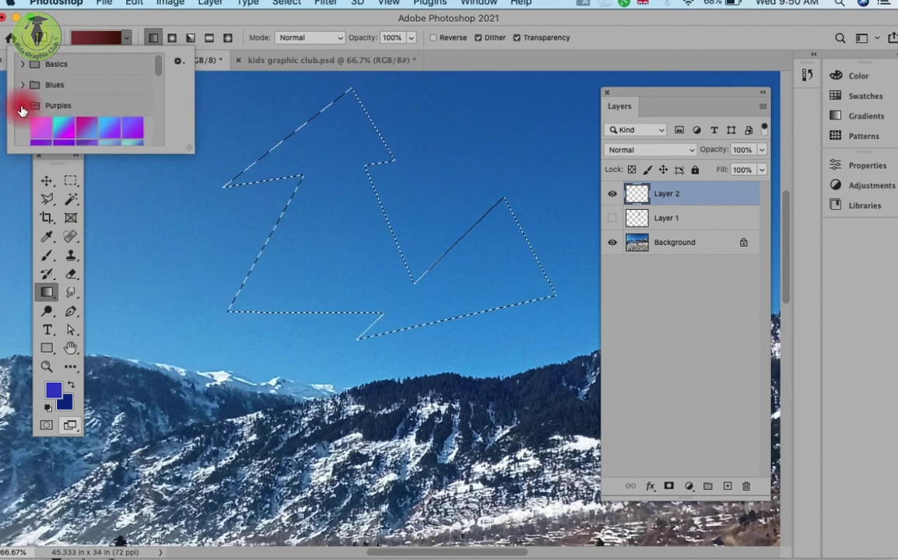
click(22, 107)
click(178, 64)
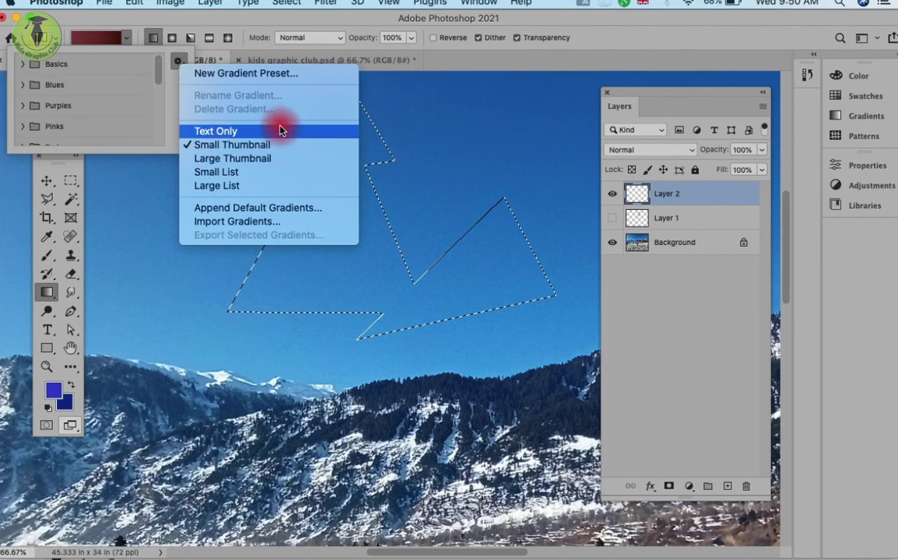
Try the Small List, Large List and Text Only views of the gradient presets
click(285, 171)
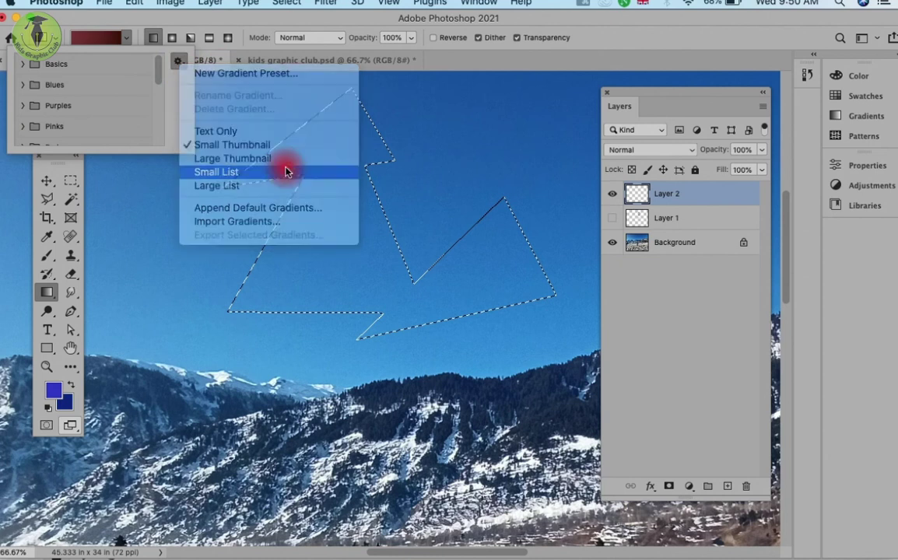
click(178, 61)
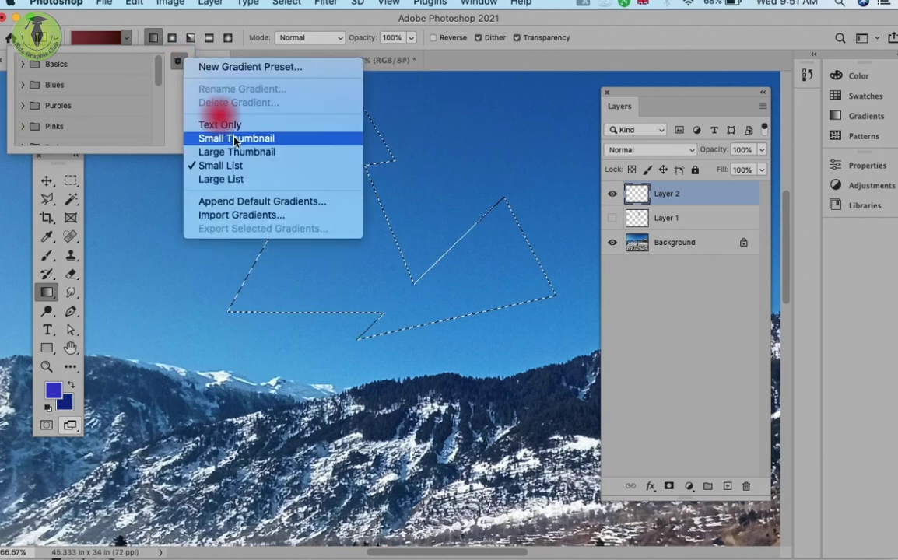
click(279, 180)
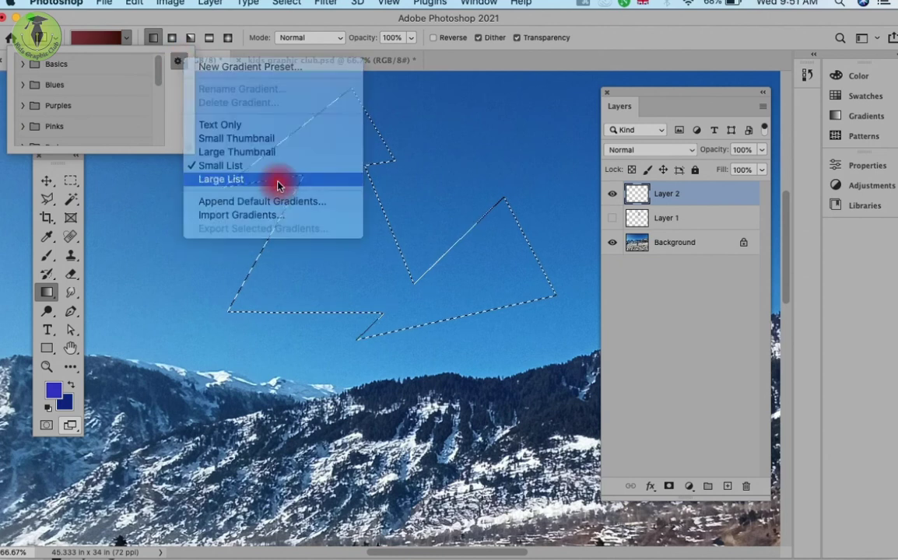
click(178, 62)
click(260, 129)
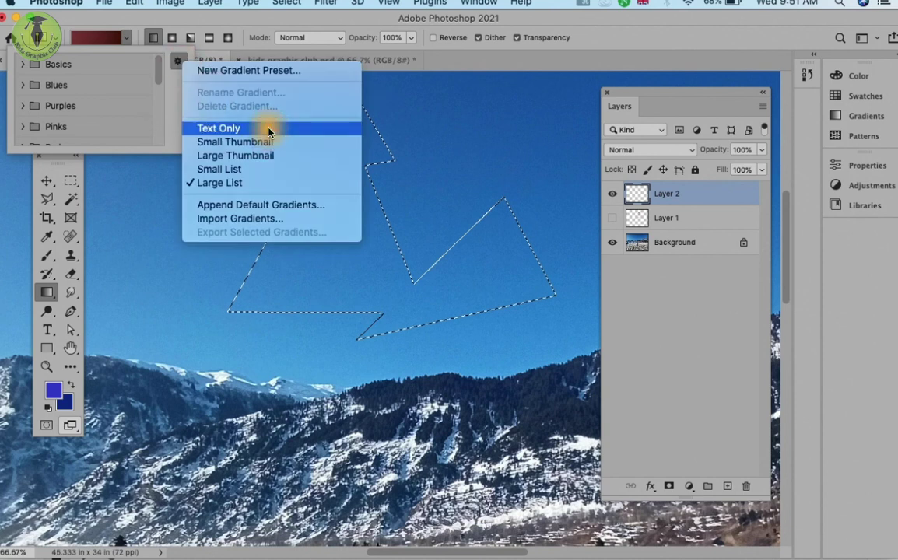
click(29, 64)
click(49, 82)
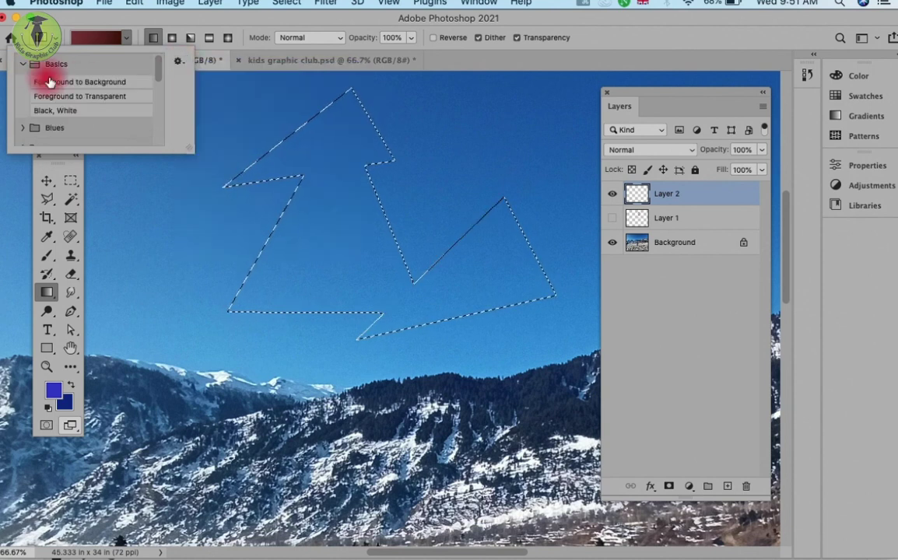
click(22, 64)
Switch the gradient presets to Large Thumbnail view
click(177, 62)
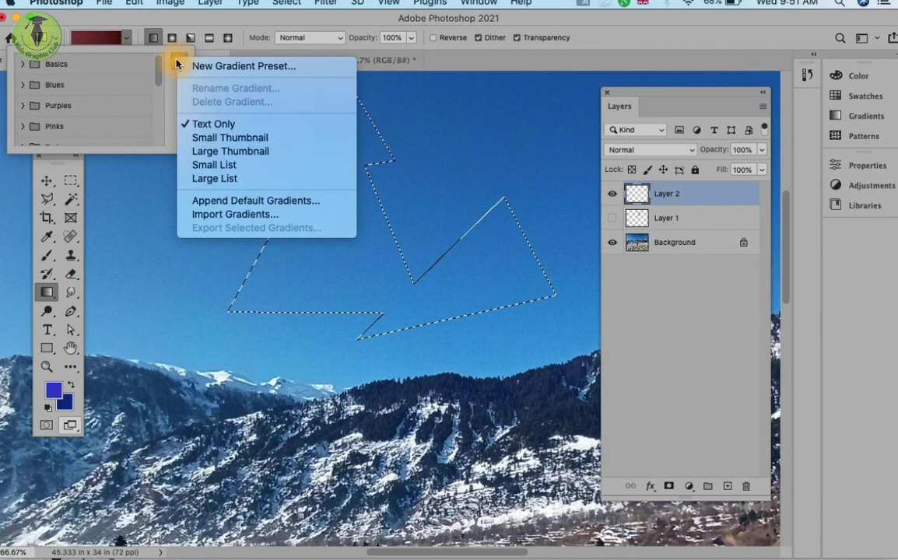
click(34, 74)
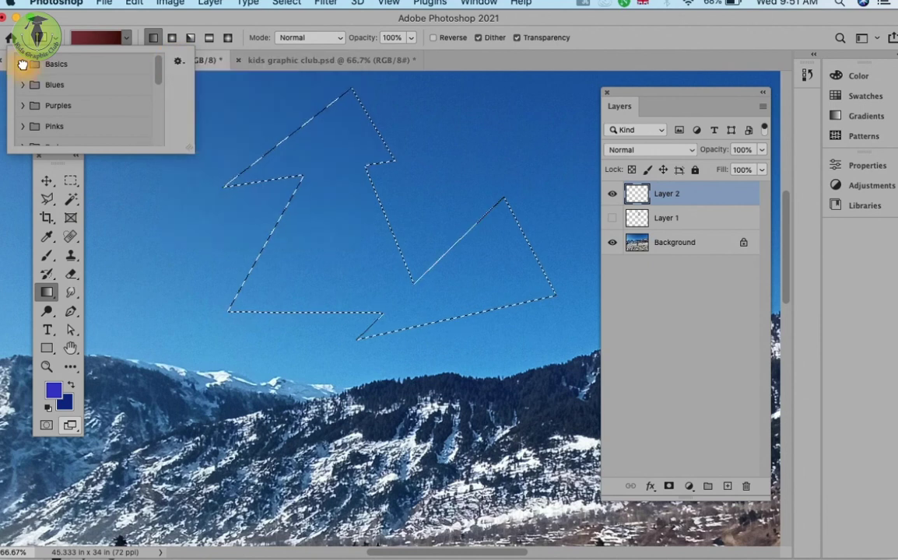
click(22, 64)
click(22, 64)
click(177, 61)
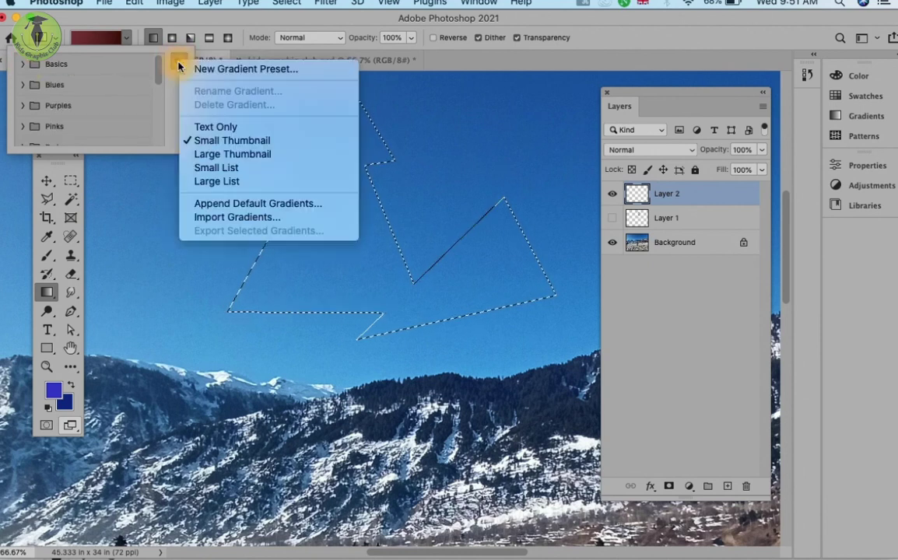
click(190, 153)
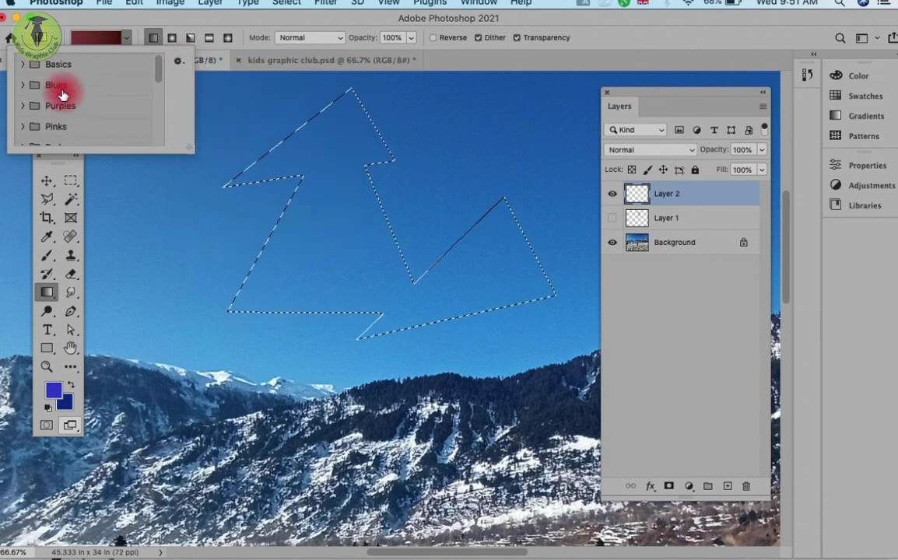
click(21, 67)
click(21, 66)
click(178, 63)
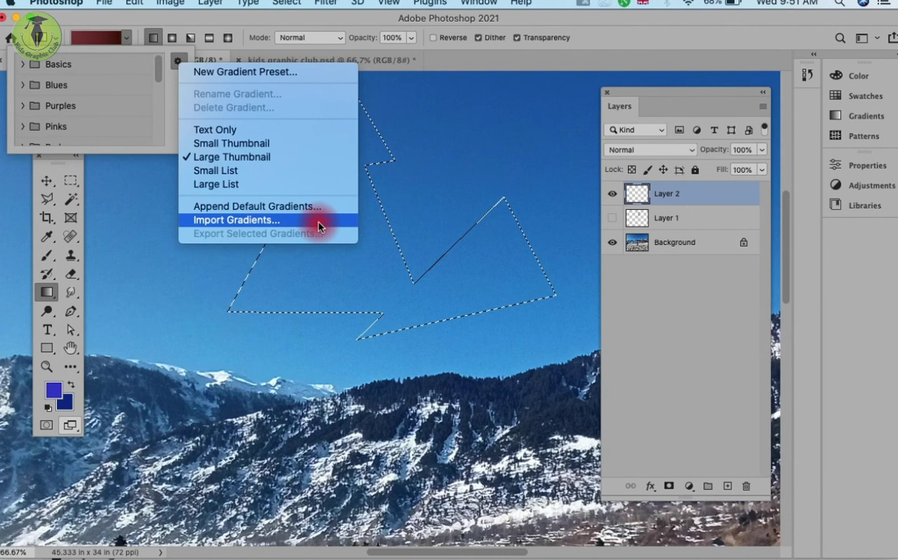
Open the Gradient Editor with a new Black, White gradient preset and reposition the dialog
click(291, 72)
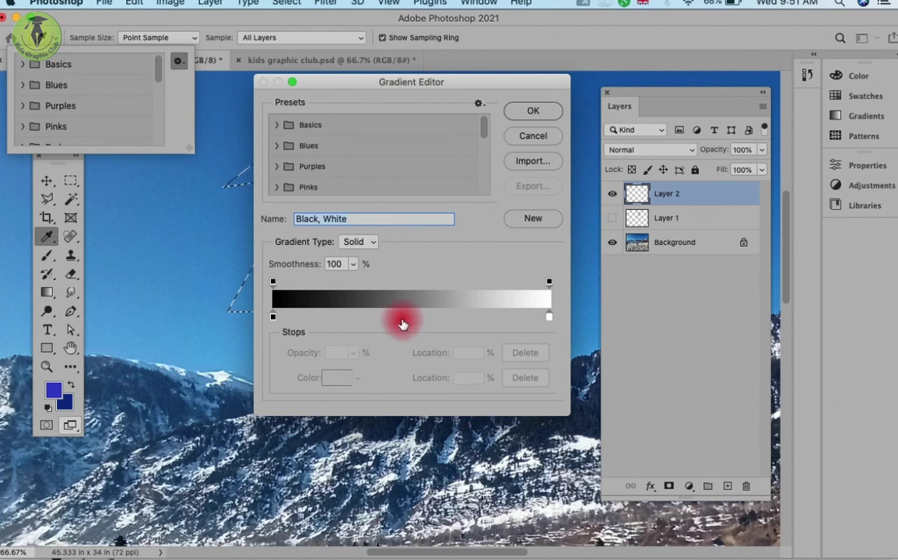
drag(341, 83, 327, 73)
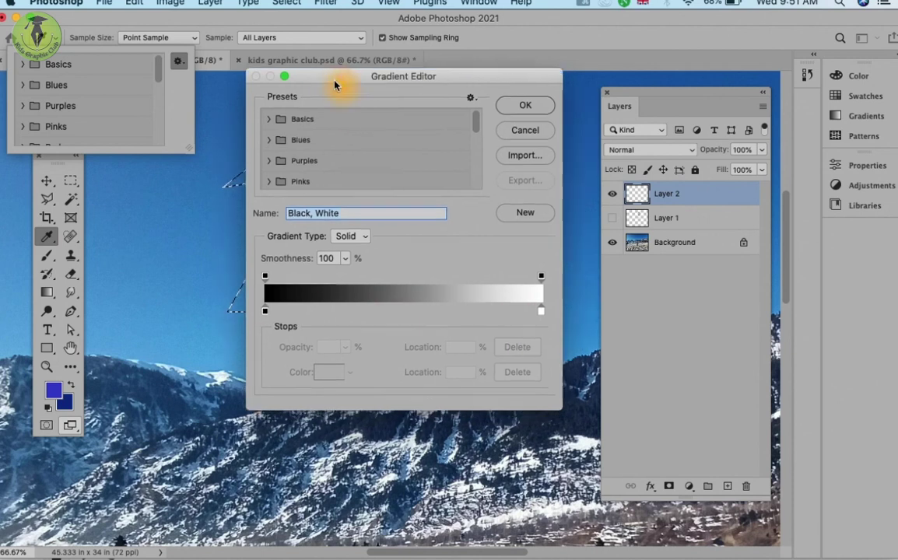
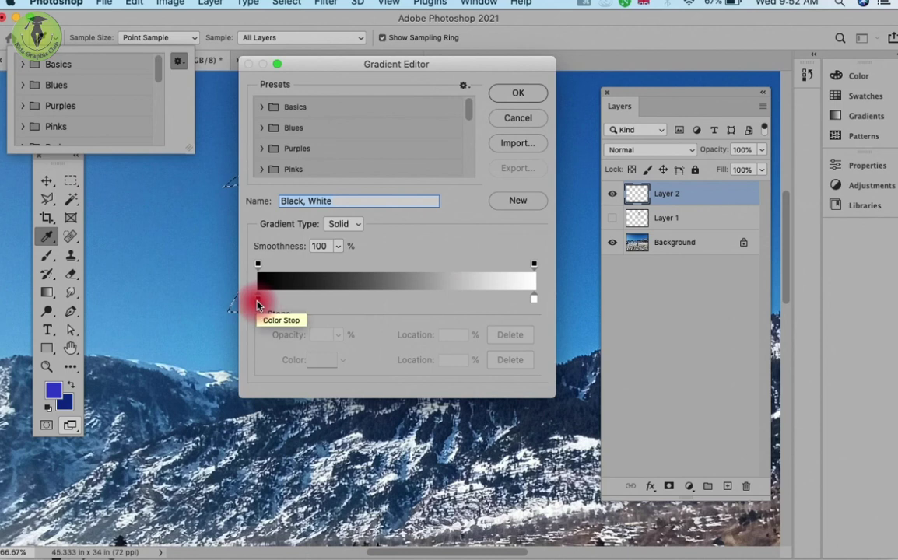
Set the gradient's left black stop at 0% to the Foreground blue colour
click(257, 302)
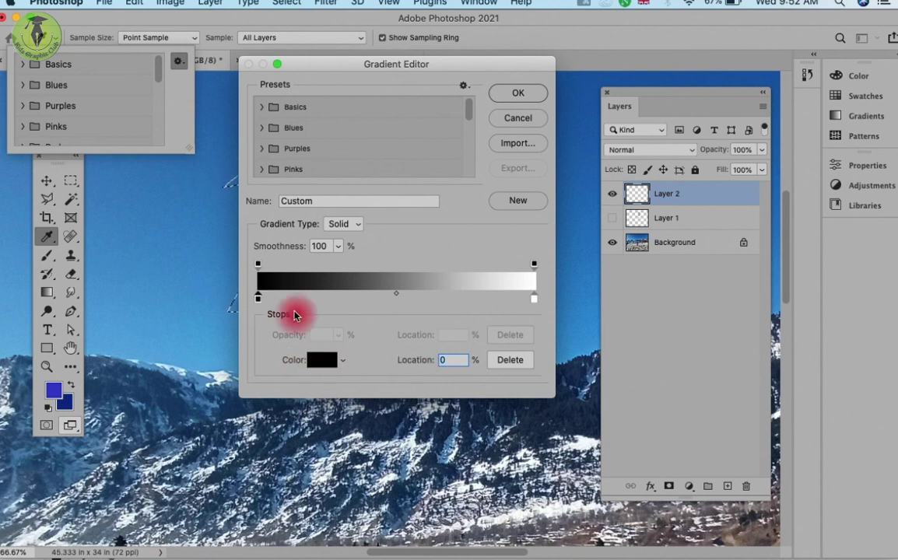
drag(259, 300, 280, 300)
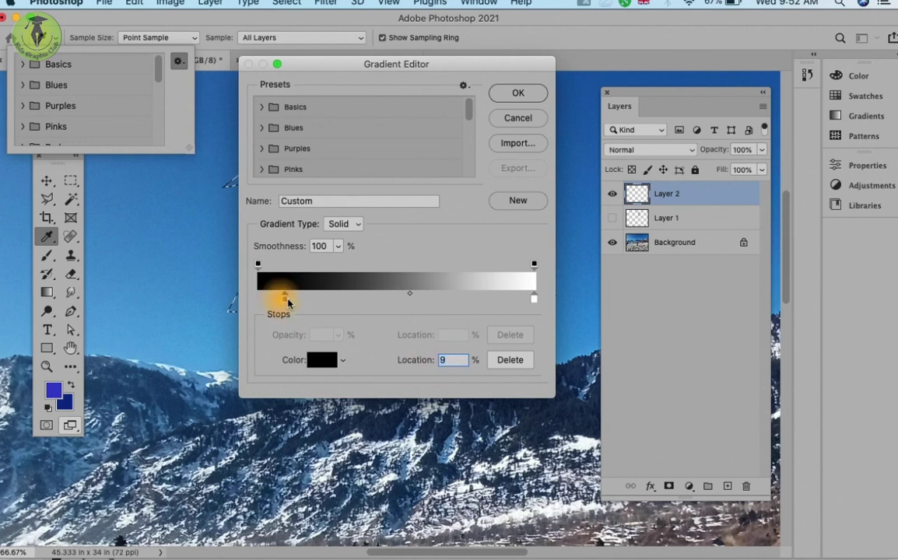
mouse_move(281, 298)
mouse_down()
mouse_move(314, 299)
mouse_move(259, 299)
mouse_up()
click(439, 373)
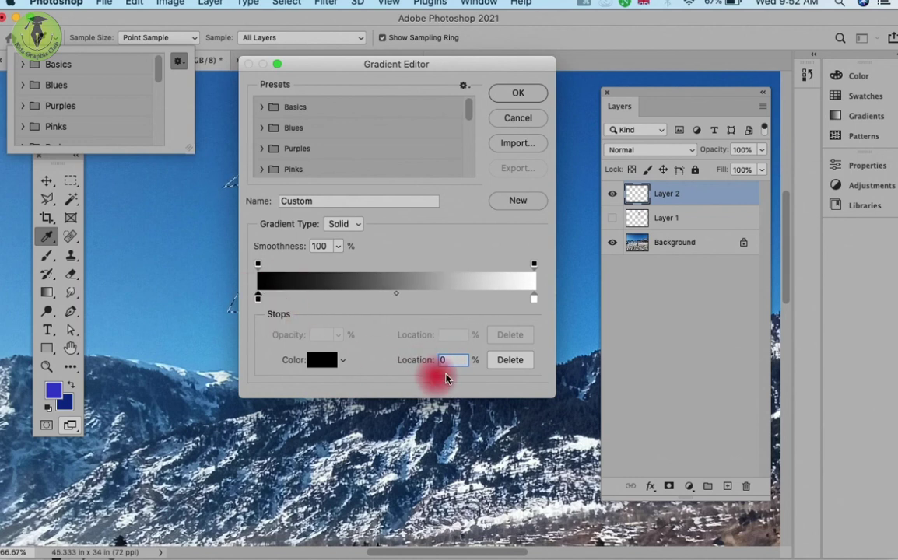
click(506, 367)
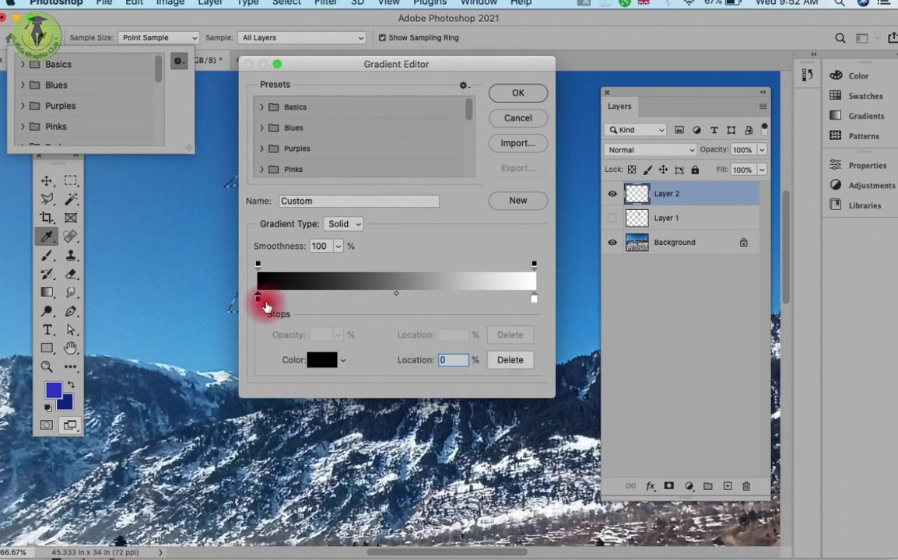
click(323, 363)
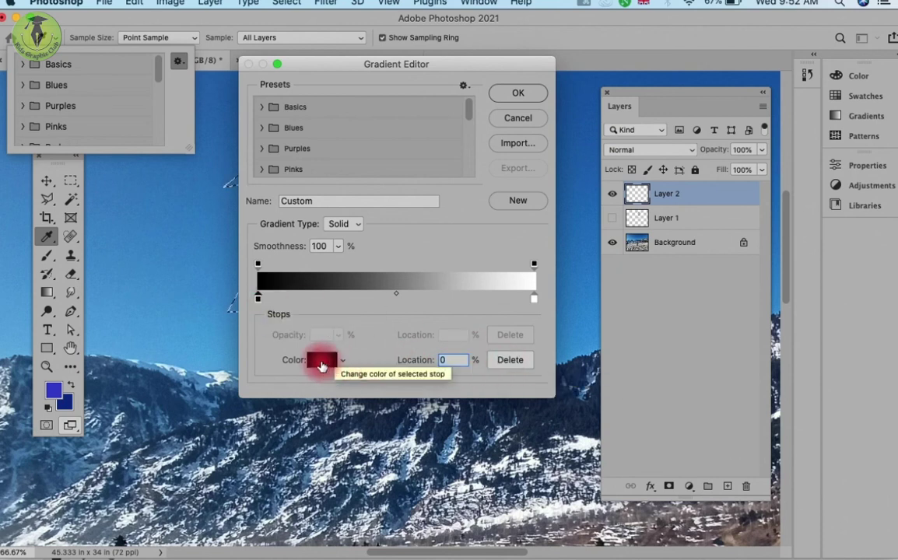
click(342, 362)
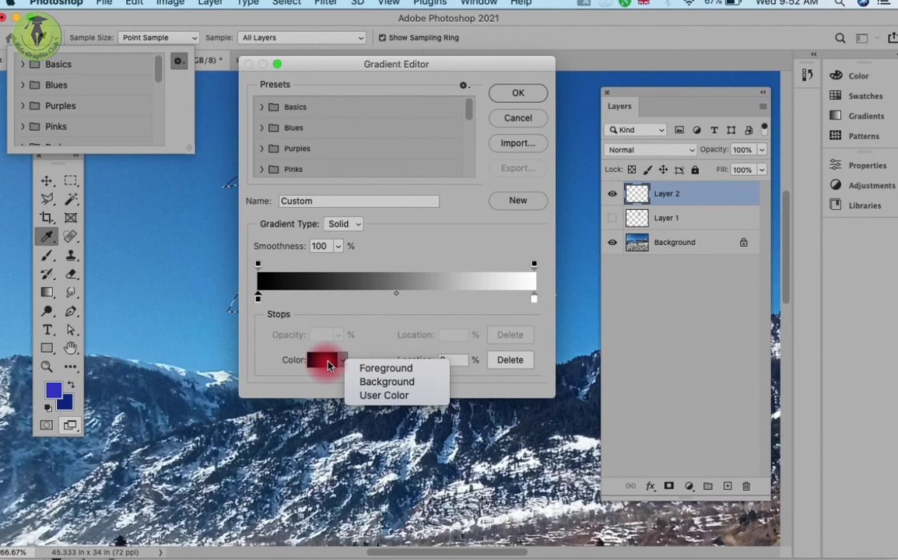
click(368, 368)
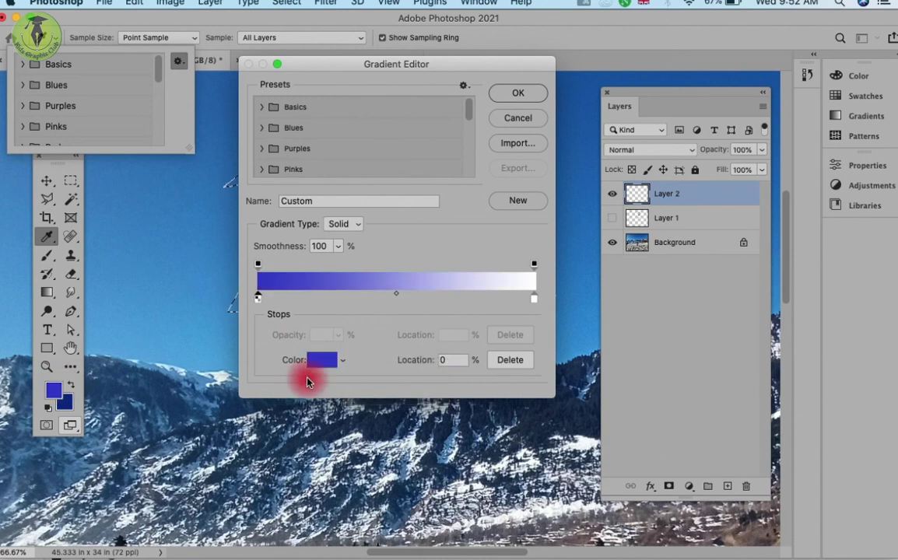
Set the left gradient stop to teal 36c9b3
click(321, 362)
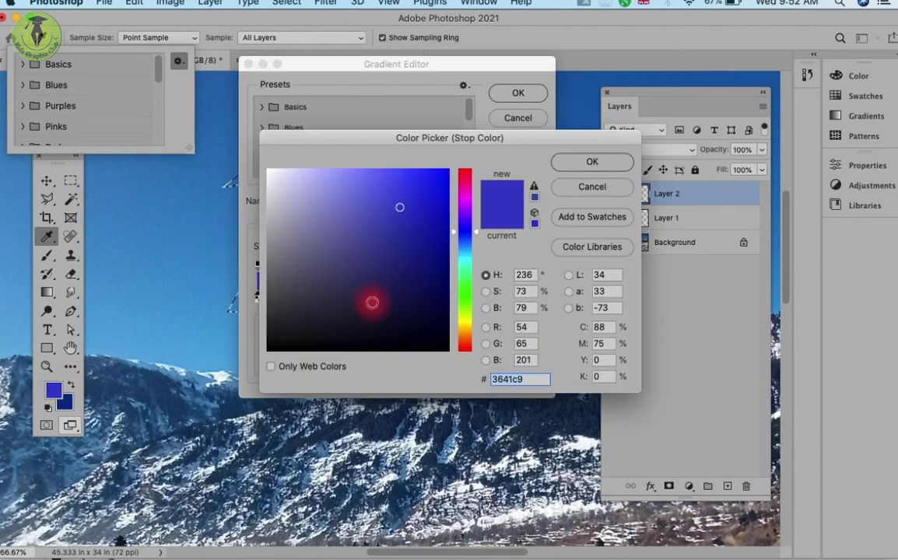
drag(455, 214, 455, 265)
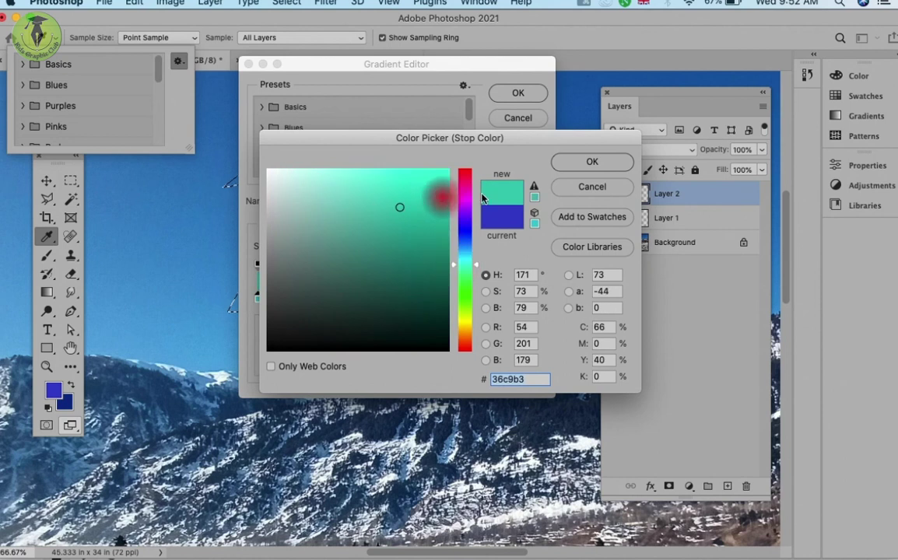
click(574, 173)
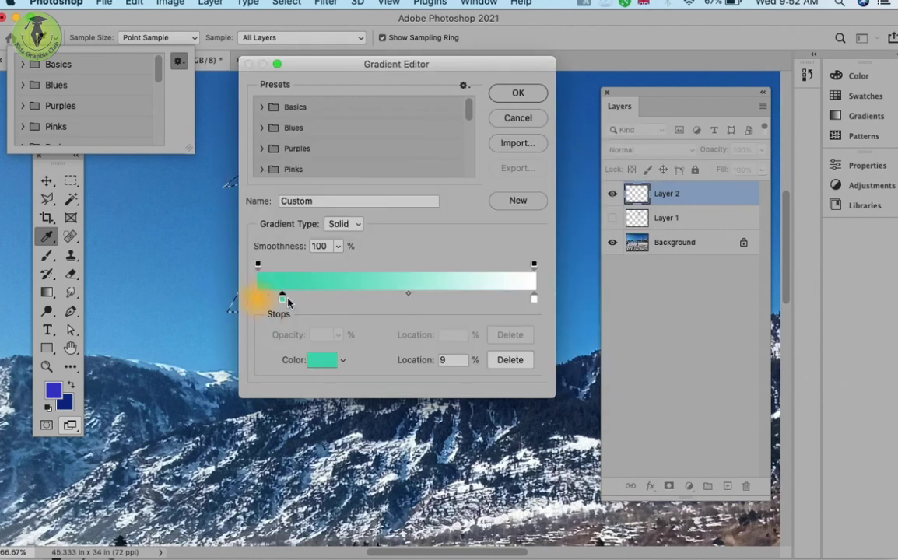
drag(256, 301, 254, 302)
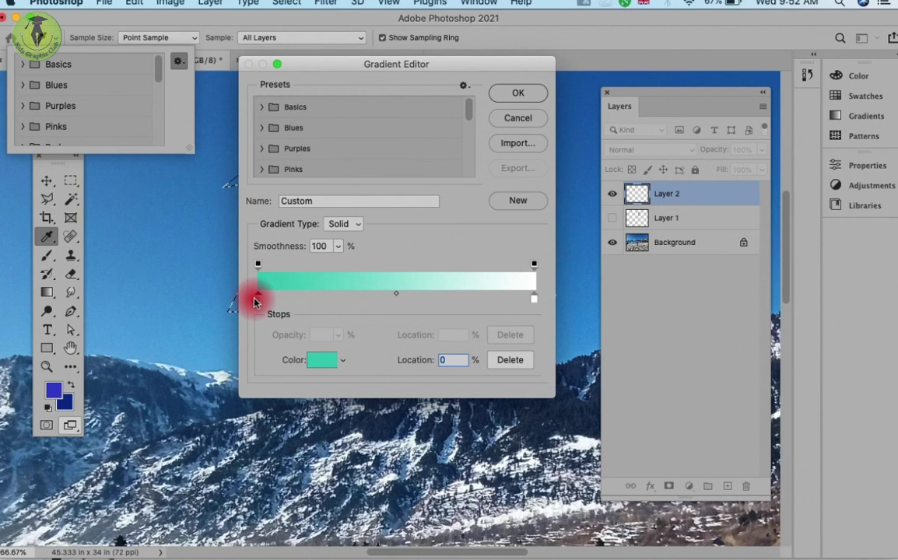
Set the right stop to yellow d5c904 and save the gradient as a new preset
click(534, 302)
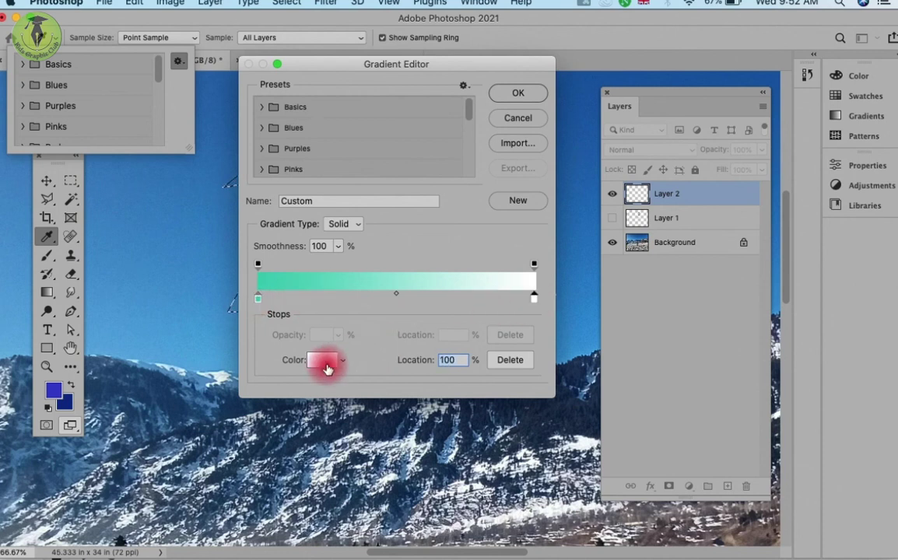
click(322, 359)
click(464, 322)
click(445, 198)
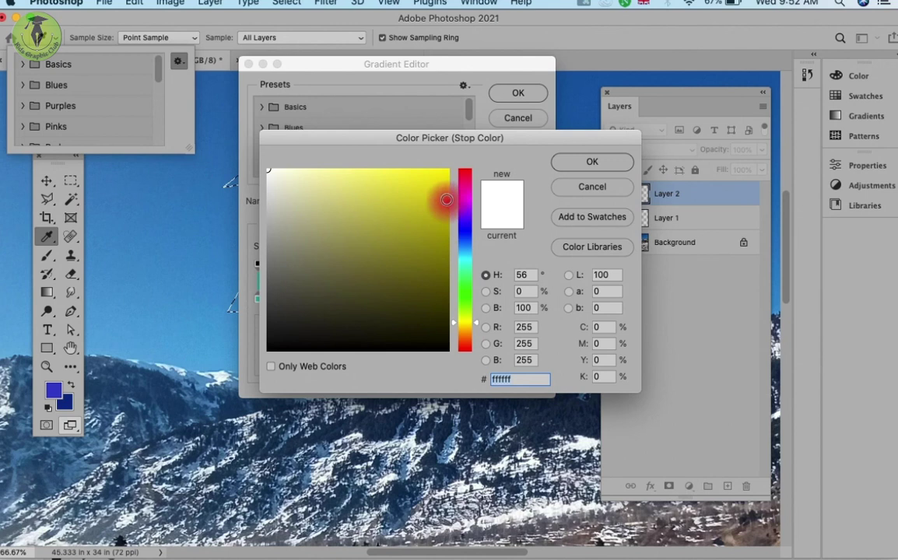
click(585, 170)
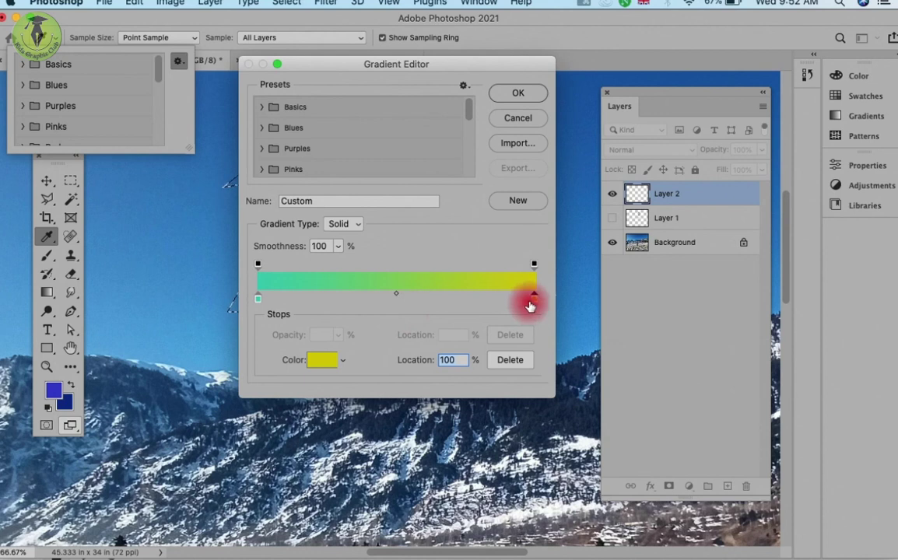
click(517, 201)
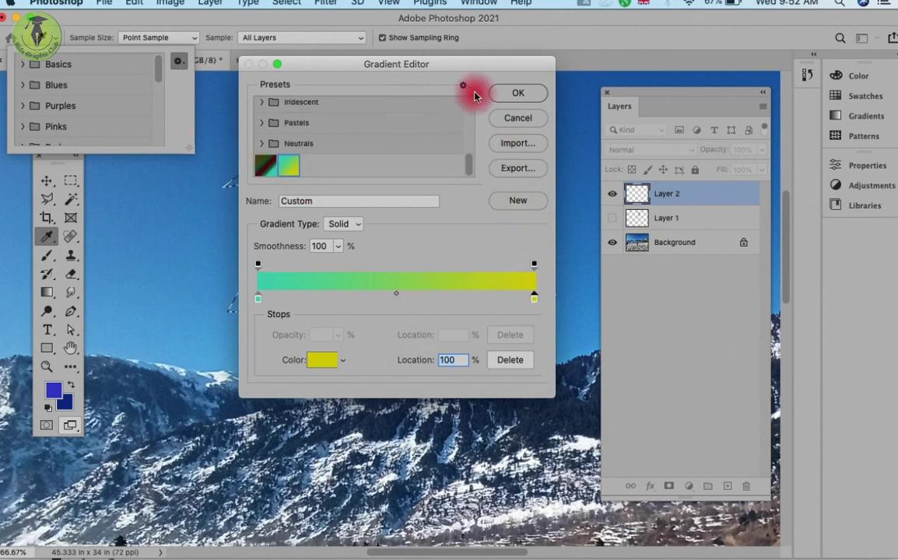
click(523, 94)
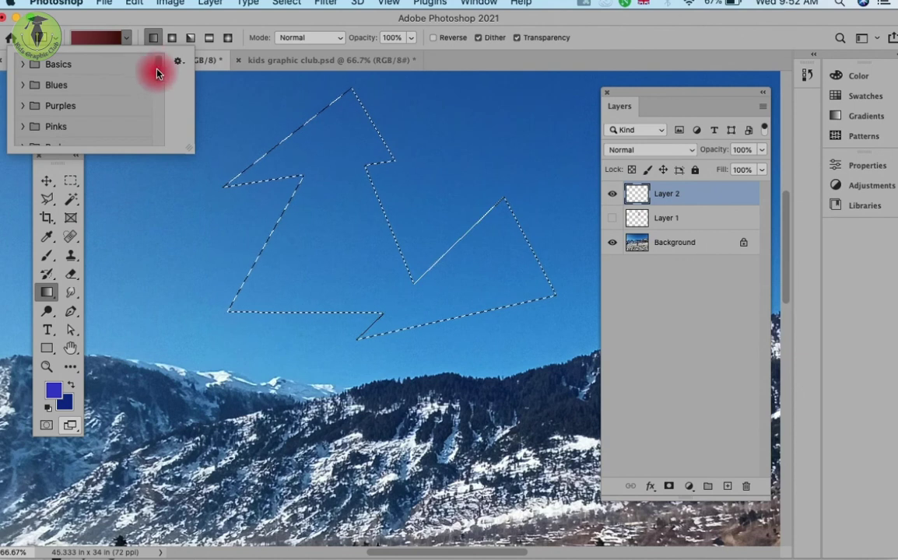
Choose the new teal-to-yellow preset and drag it diagonally across the arrow selection
drag(156, 74, 158, 135)
click(94, 122)
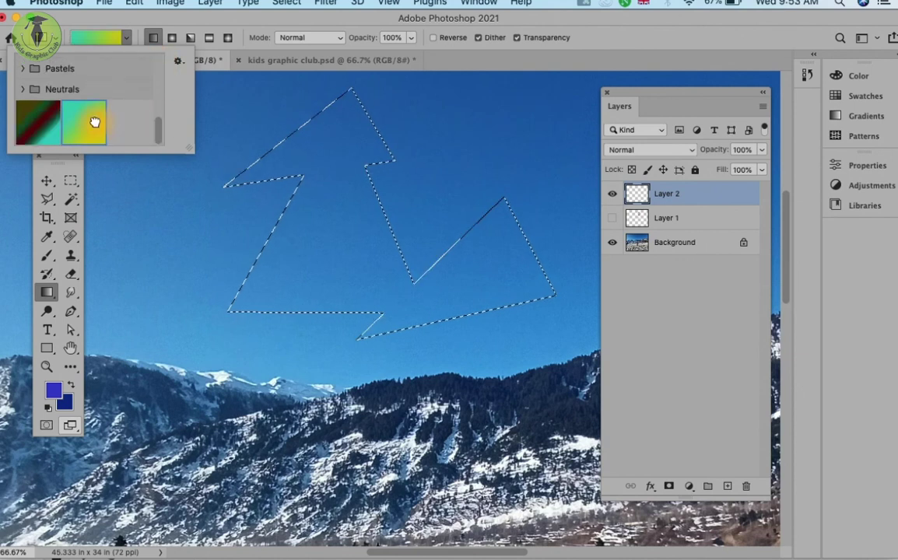
click(307, 145)
drag(308, 141, 431, 349)
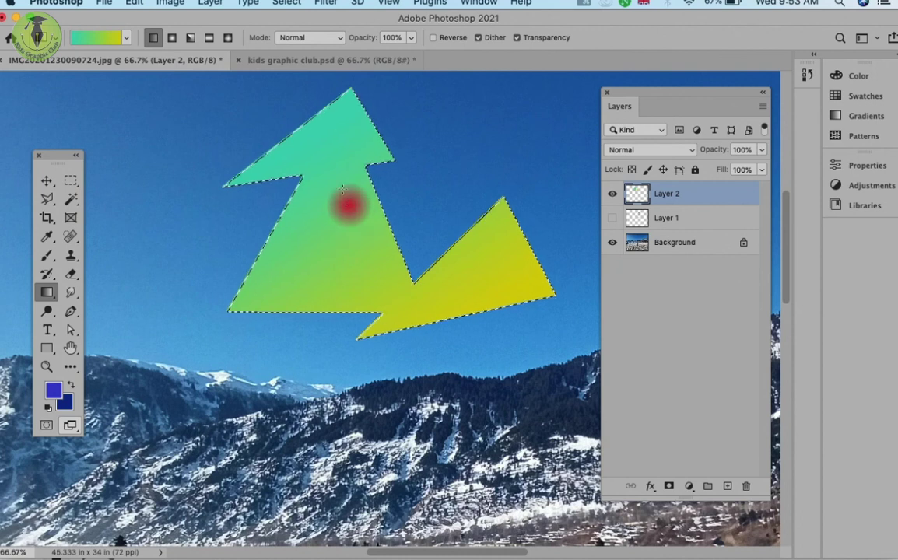
Refill the arrow with several gradient drags to adjust the blend, then hide Layer 2
click(310, 123)
drag(396, 243, 496, 310)
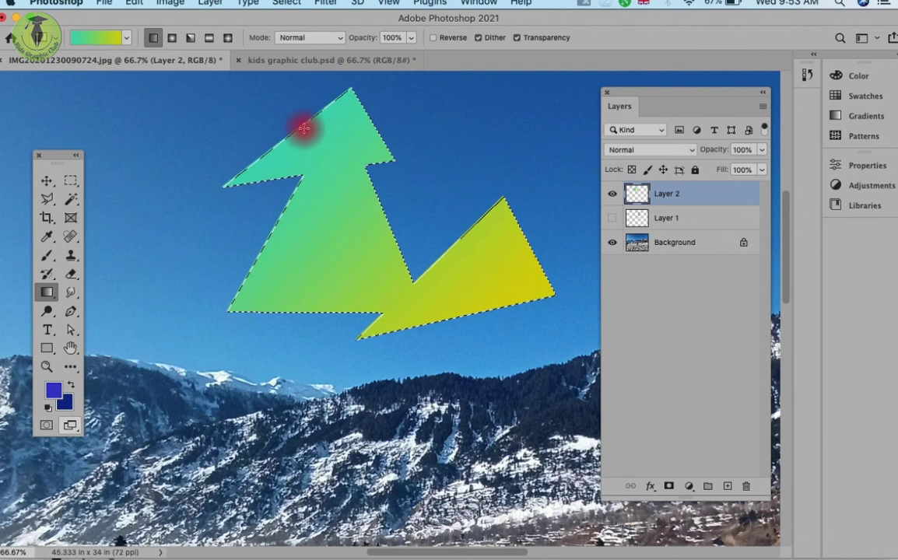
drag(303, 127, 340, 188)
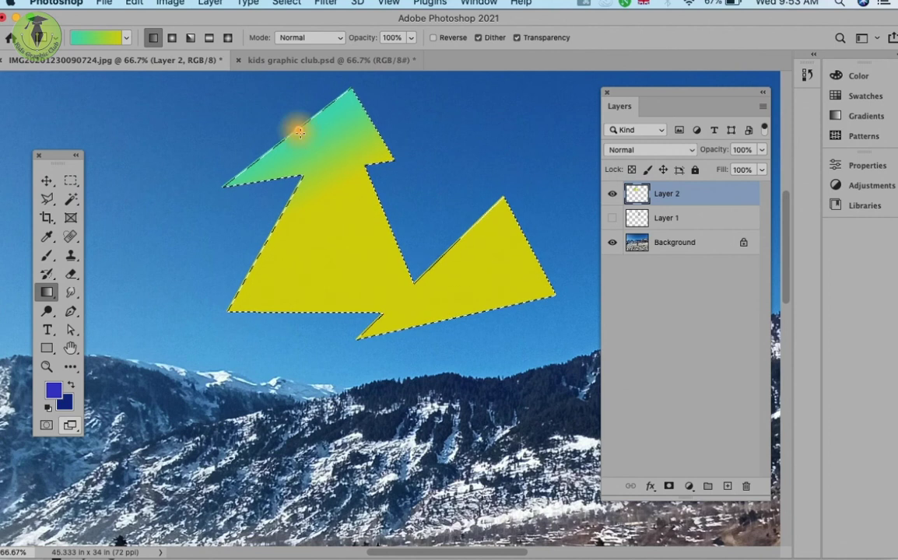
drag(299, 130, 555, 502)
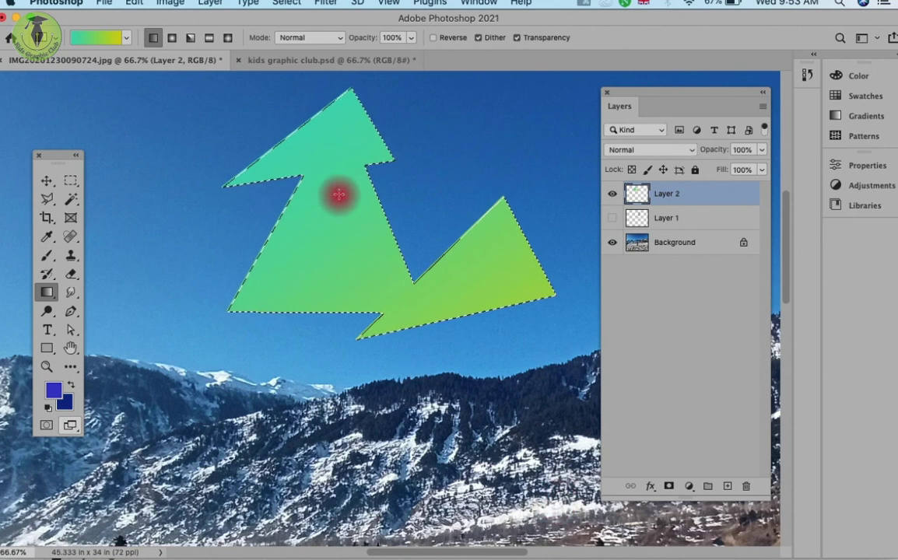
drag(338, 194, 389, 283)
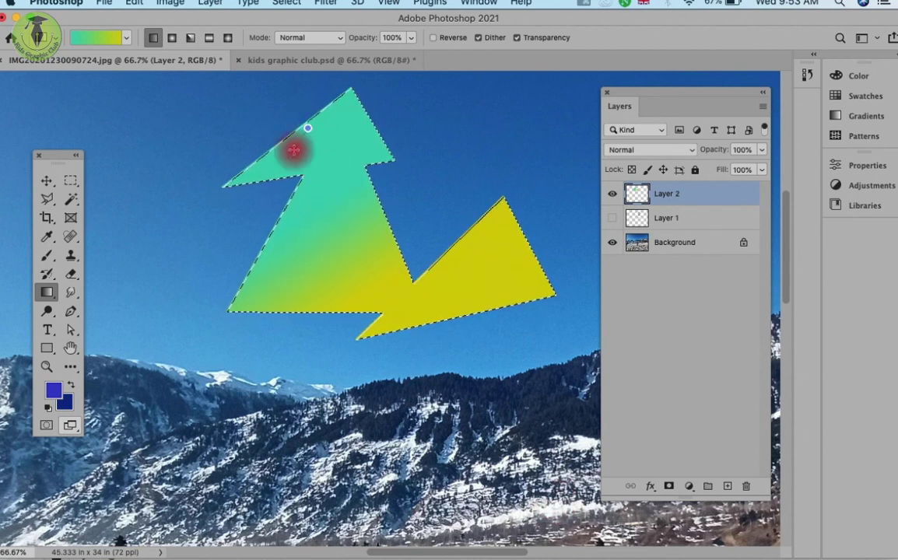
drag(294, 150, 295, 159)
drag(343, 189, 347, 198)
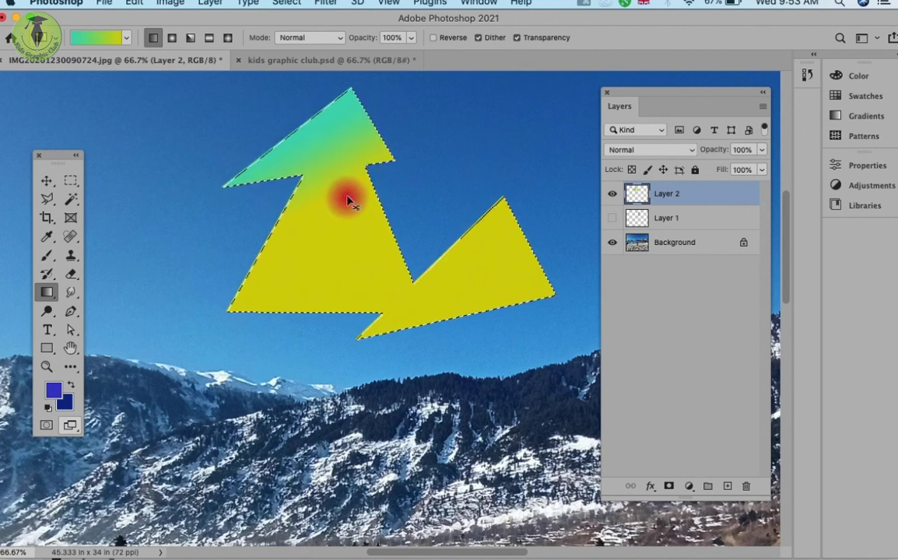
drag(343, 194, 348, 201)
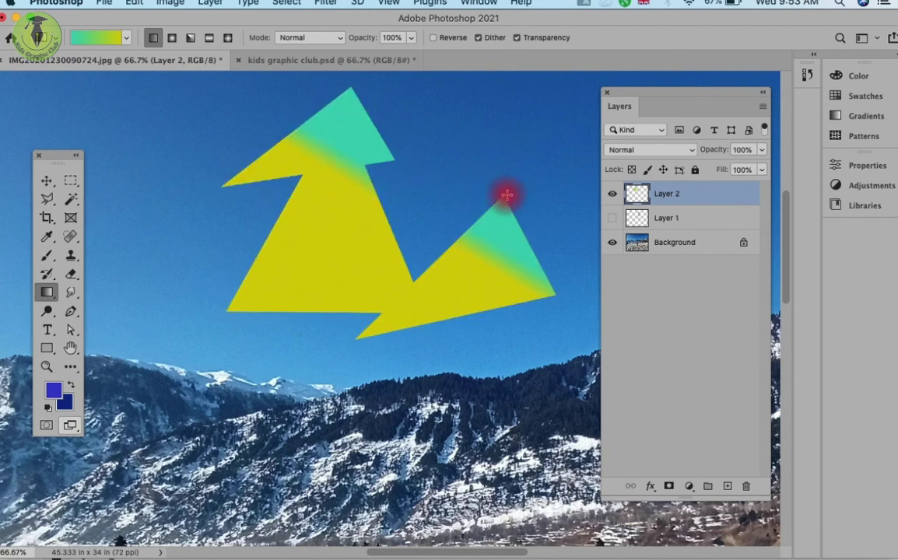
click(612, 194)
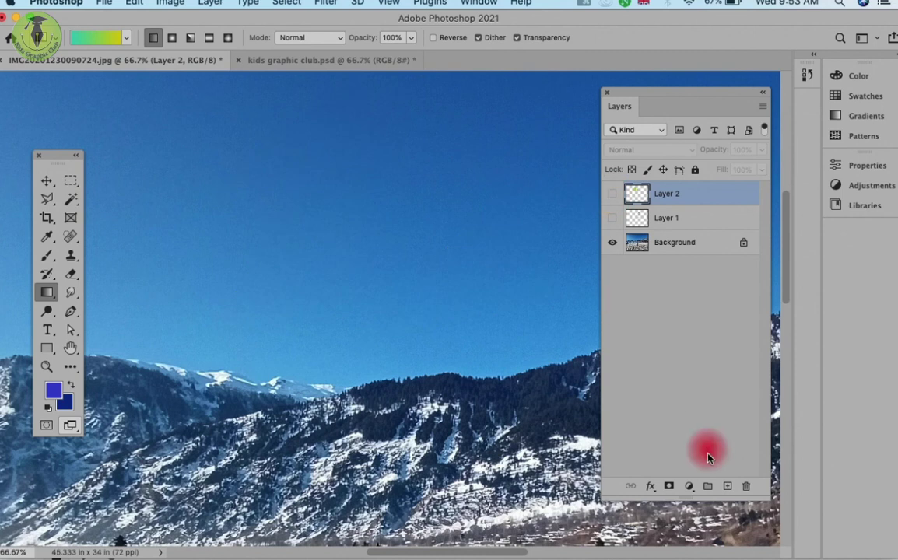
Add Layer 3 with a circular selection in the sky, test a linear fill, and undo it
click(727, 486)
click(70, 182)
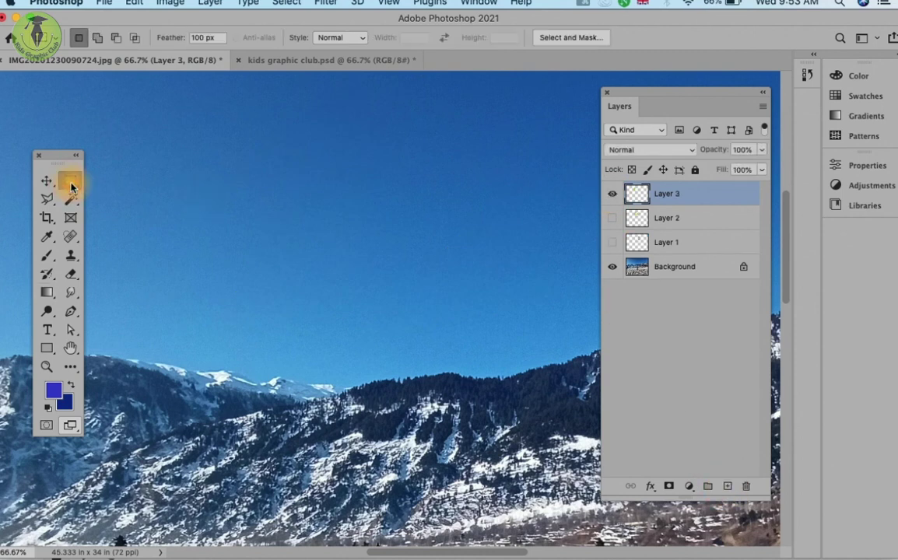
click(101, 194)
drag(245, 159, 394, 305)
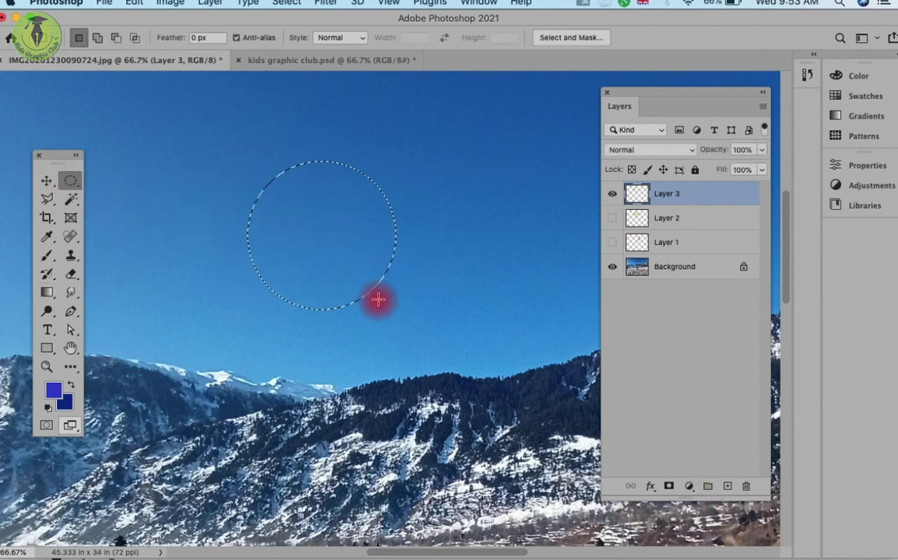
click(46, 293)
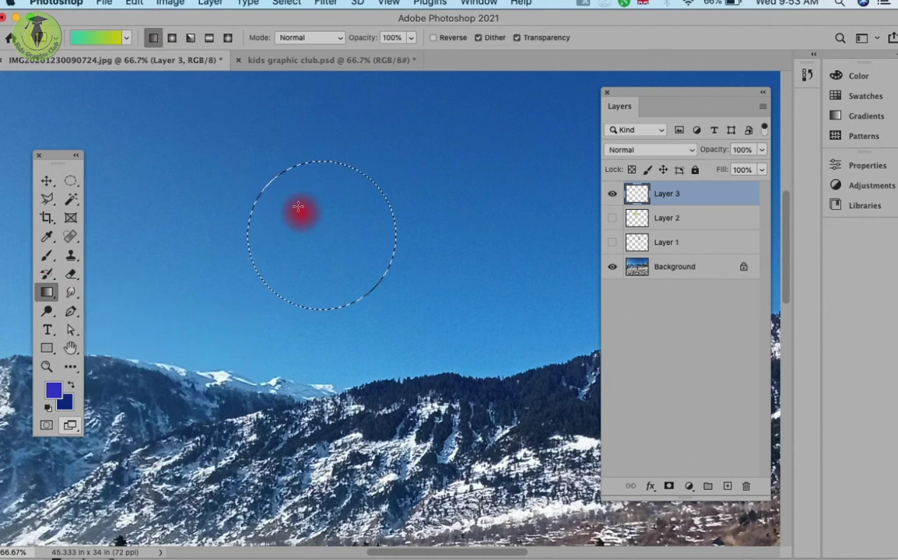
drag(298, 206, 347, 281)
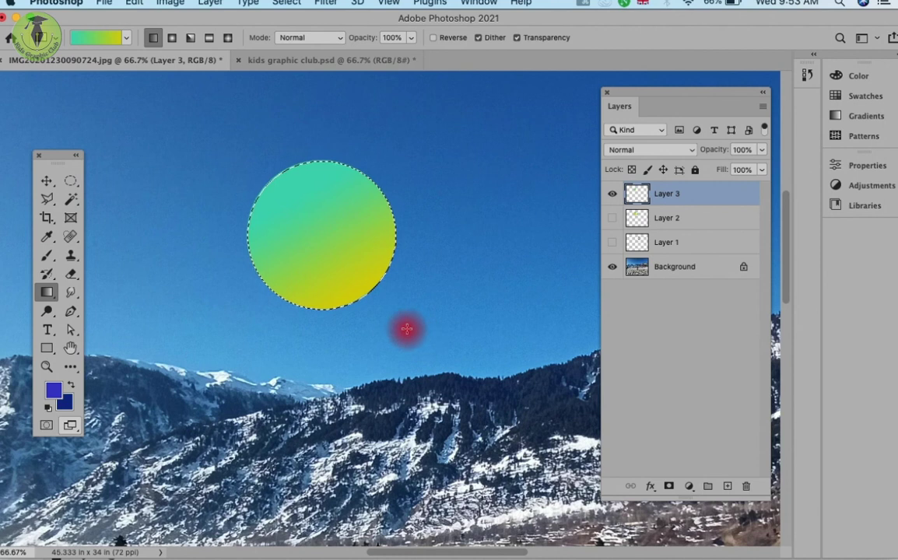
key(ctrl+z)
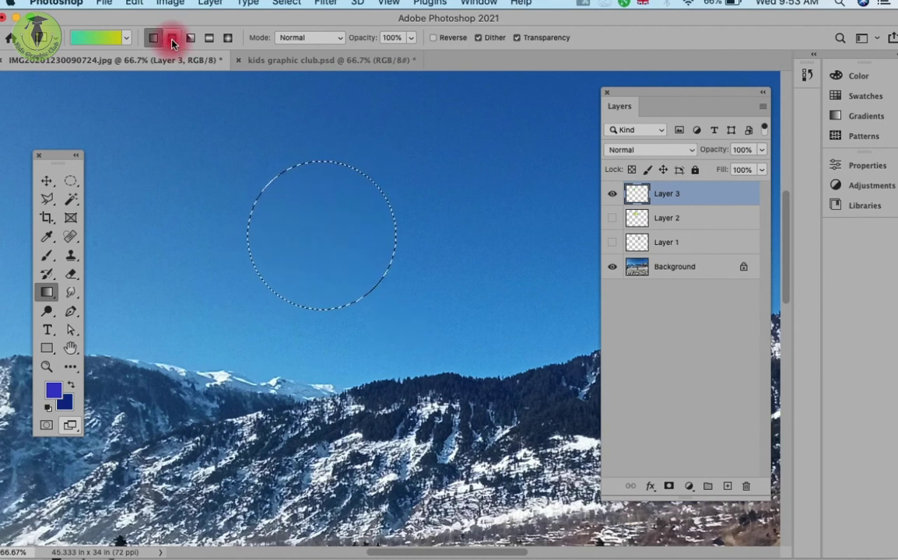
Fill the circle with a Radial teal-to-yellow gradient, redrawing it several times
click(172, 39)
drag(303, 201, 339, 266)
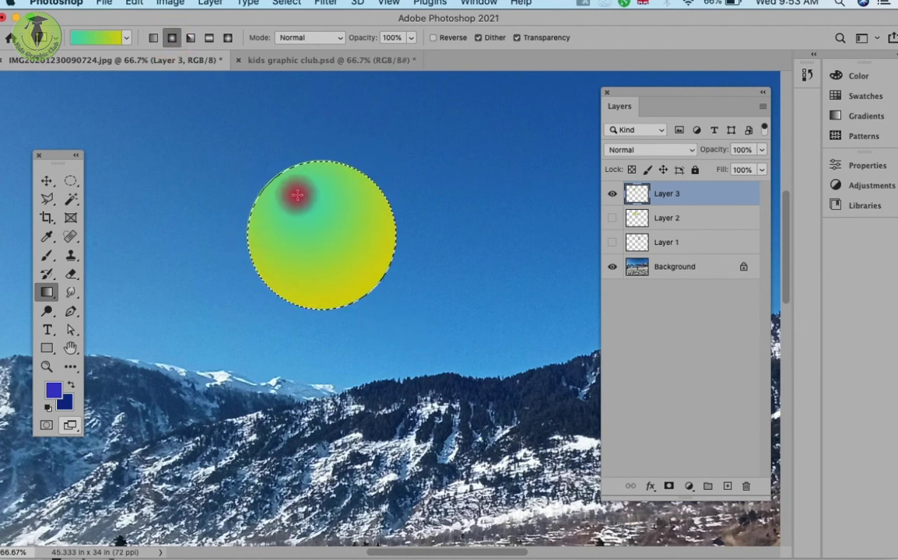
drag(308, 199, 344, 240)
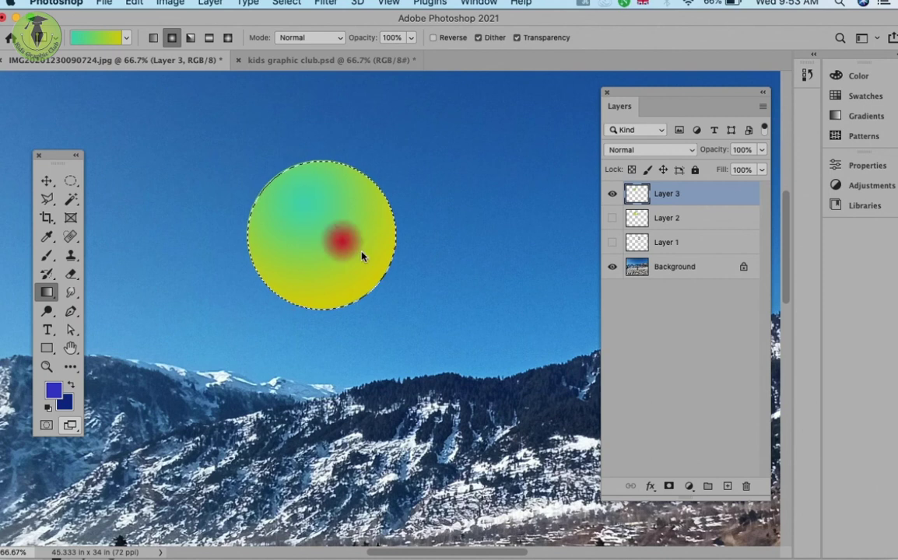
drag(305, 206, 340, 262)
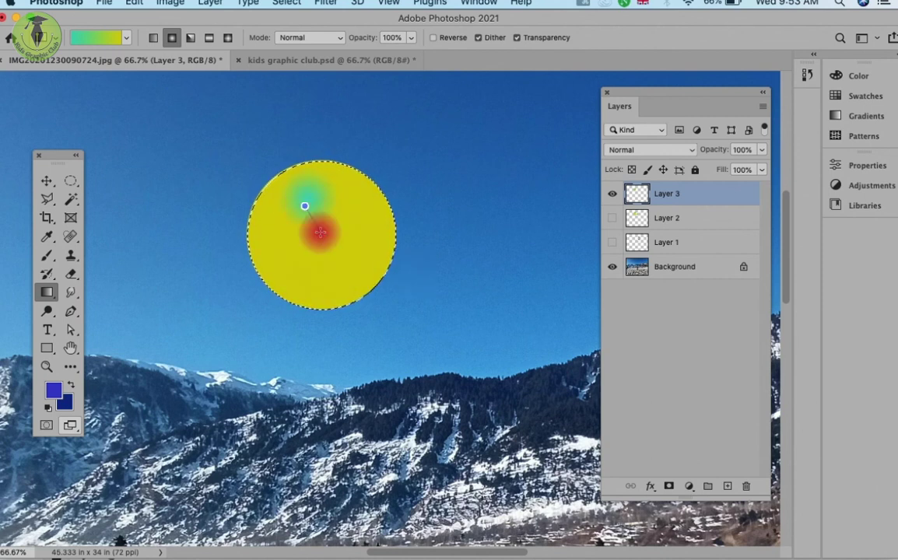
drag(312, 215, 449, 356)
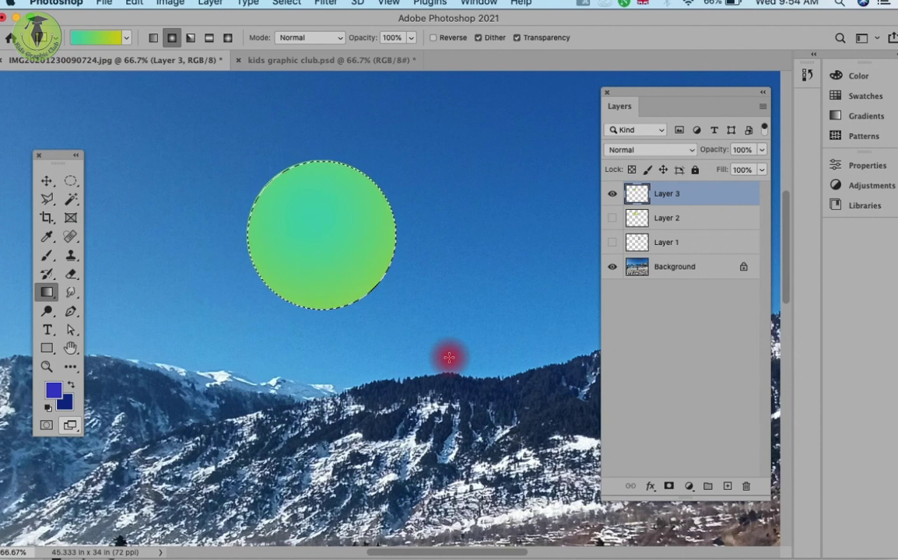
click(303, 196)
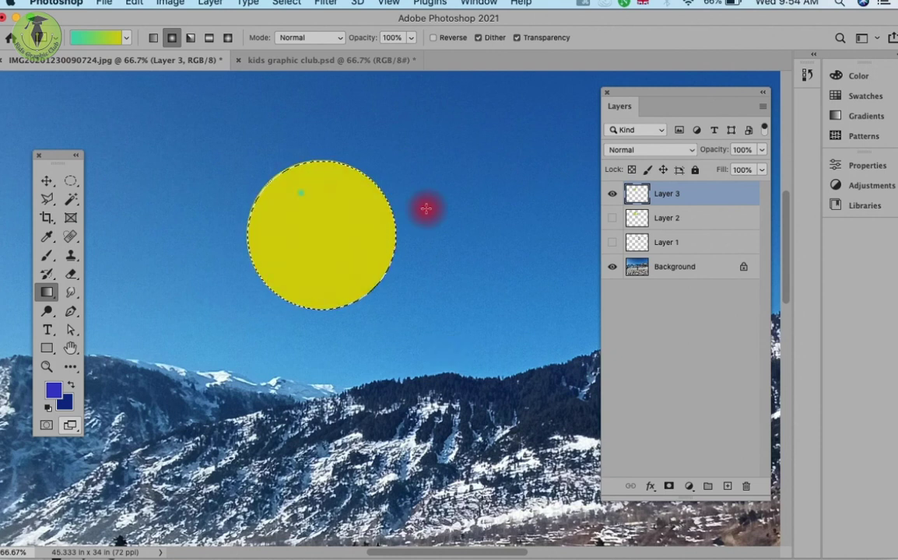
click(311, 196)
drag(296, 198, 378, 317)
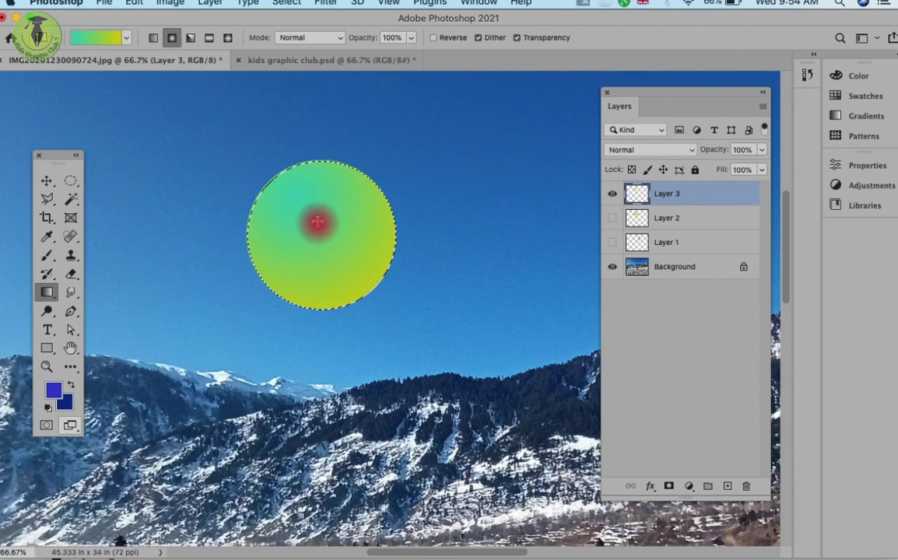
Try Angle and Reflected gradients in the circle, ending with a Diamond gradient
click(191, 37)
drag(303, 210, 366, 278)
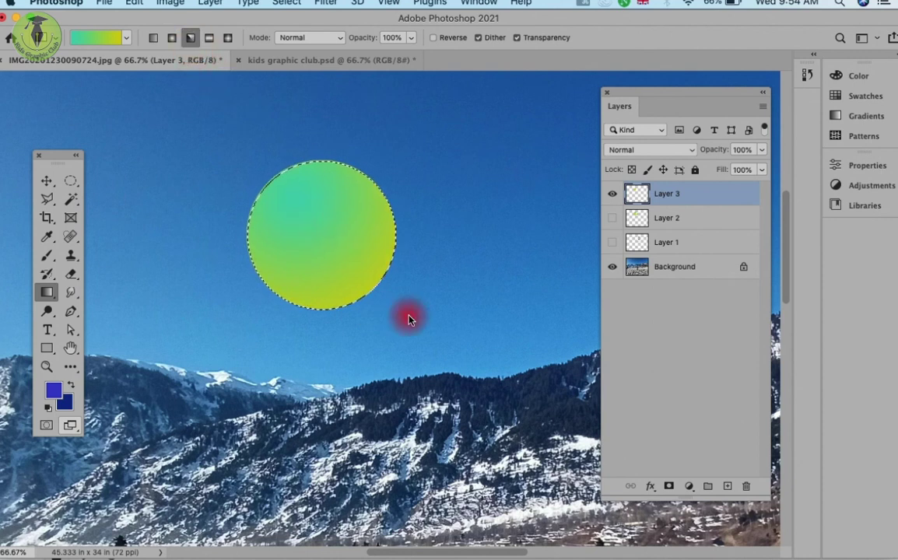
click(208, 37)
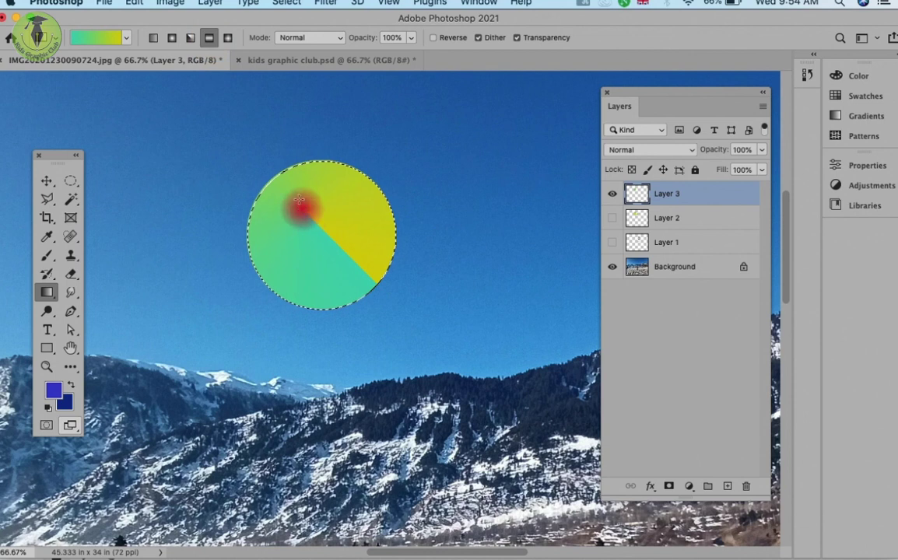
drag(311, 194, 334, 296)
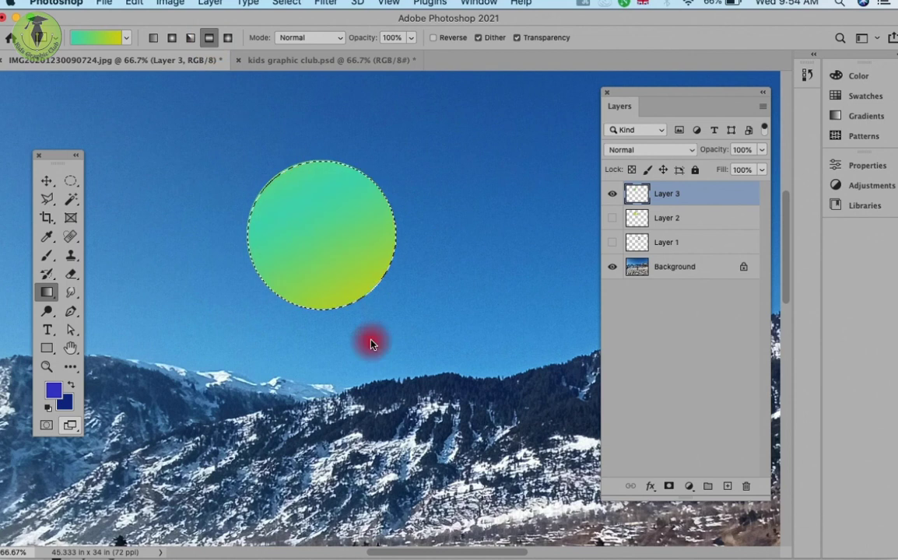
click(229, 39)
drag(266, 310, 274, 322)
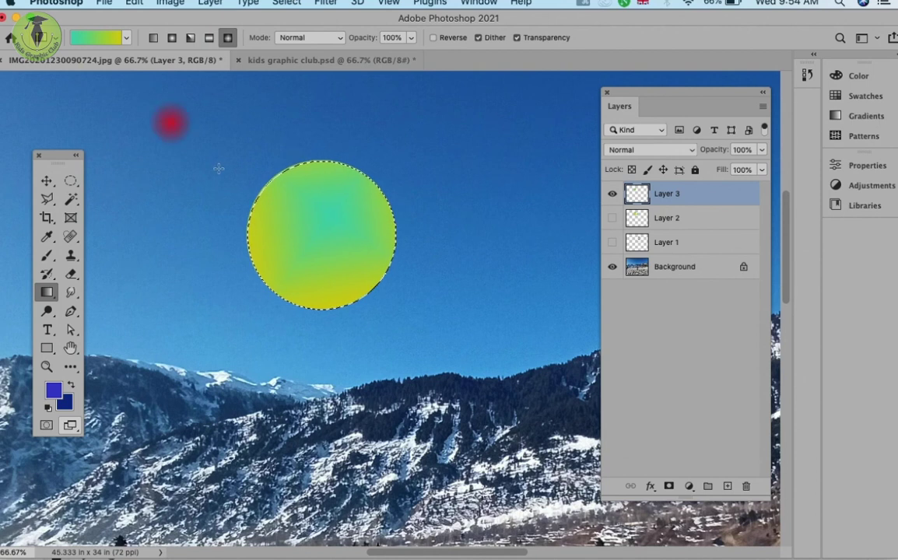
Reopen the Gradient Editor from the gradient presets options menu
click(95, 42)
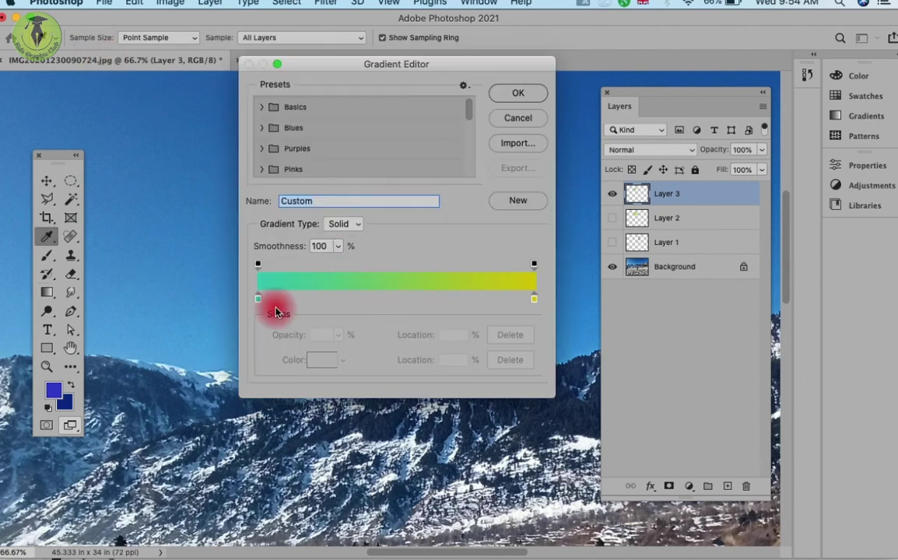
click(537, 120)
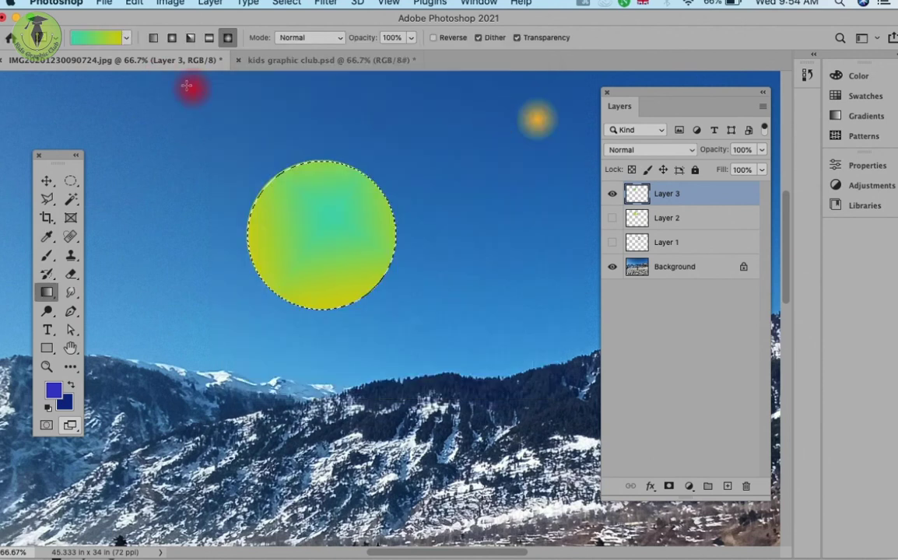
click(130, 39)
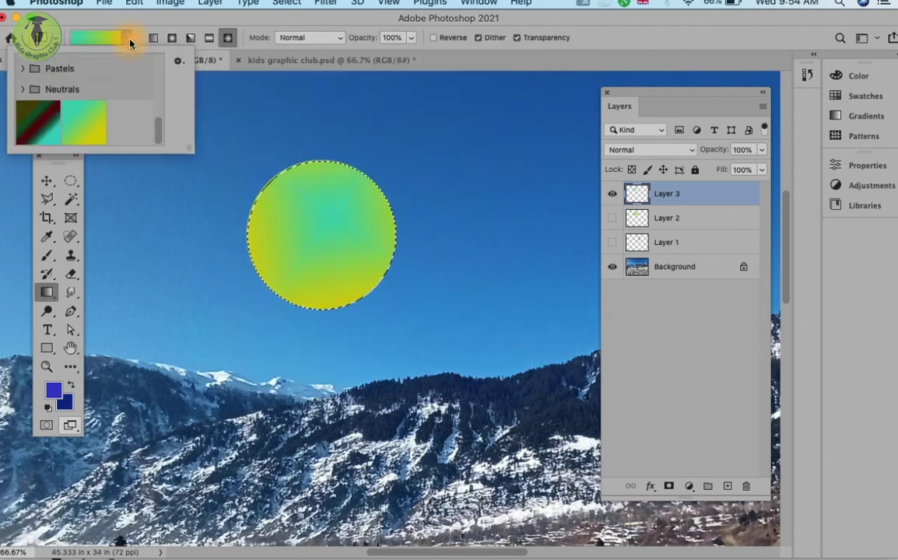
click(178, 60)
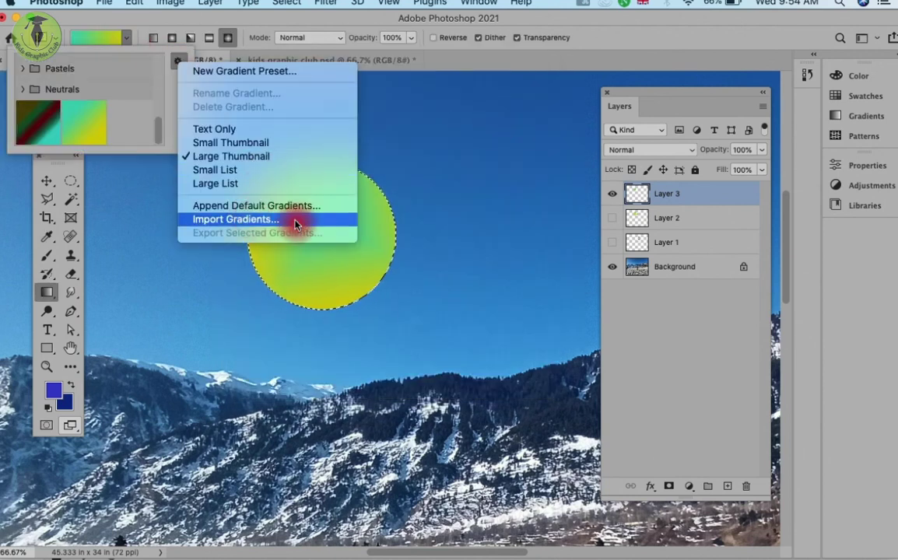
click(267, 70)
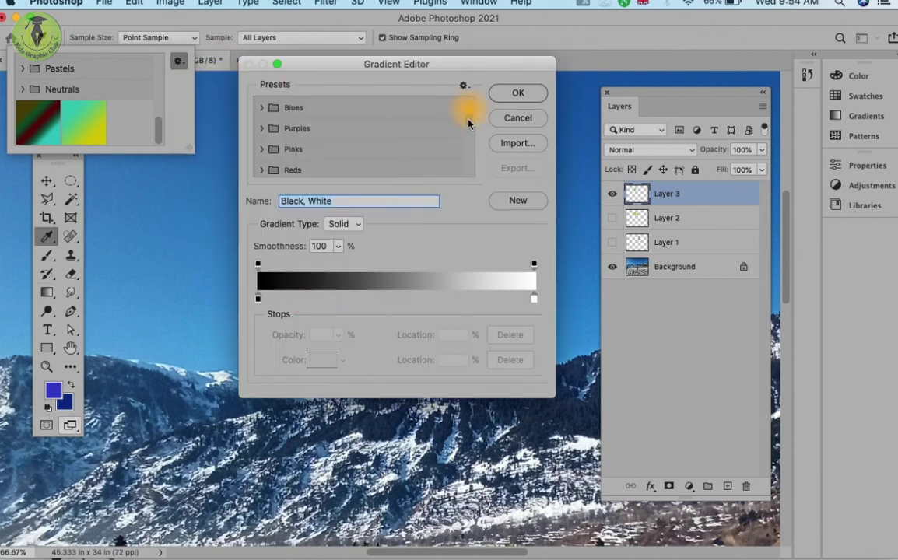
Load the Custom cyan-to-yellow preset and add a colour stop in the middle
scroll(435, 144, down, 5)
click(288, 165)
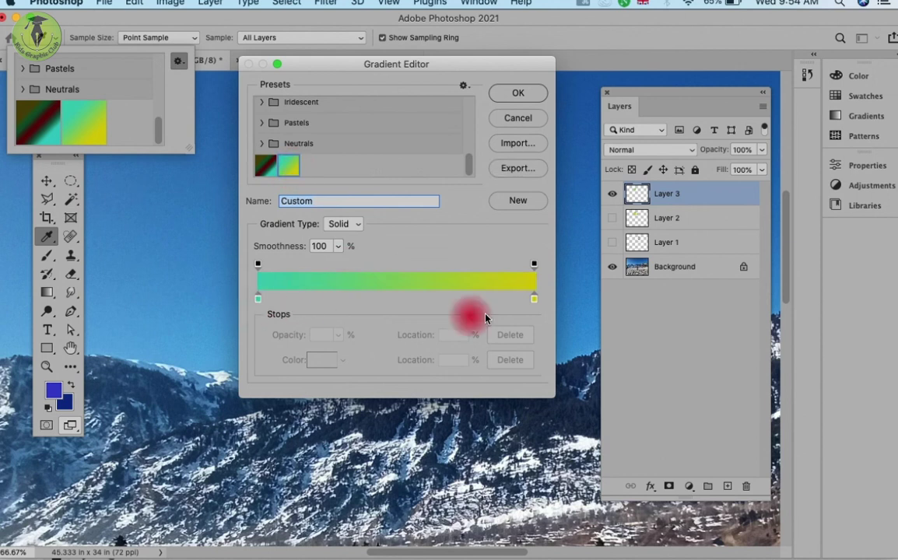
click(382, 298)
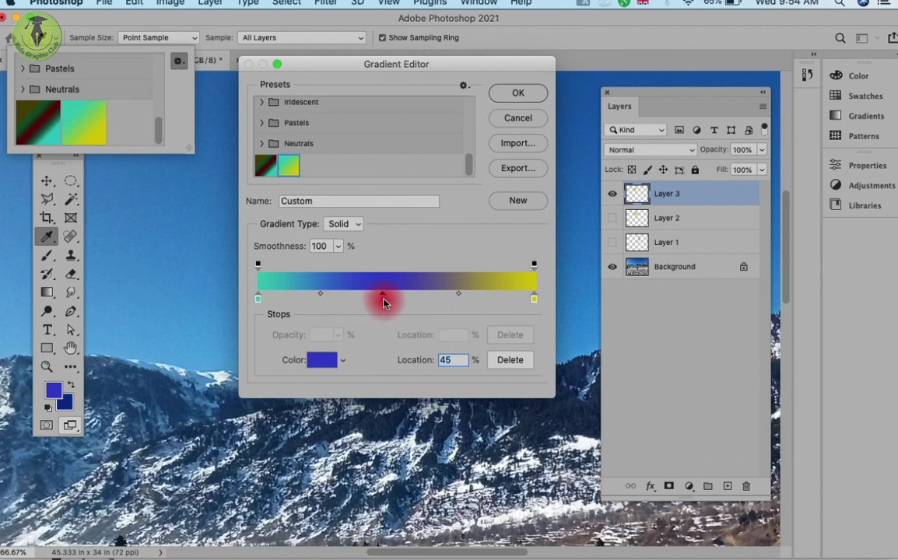
click(30, 395)
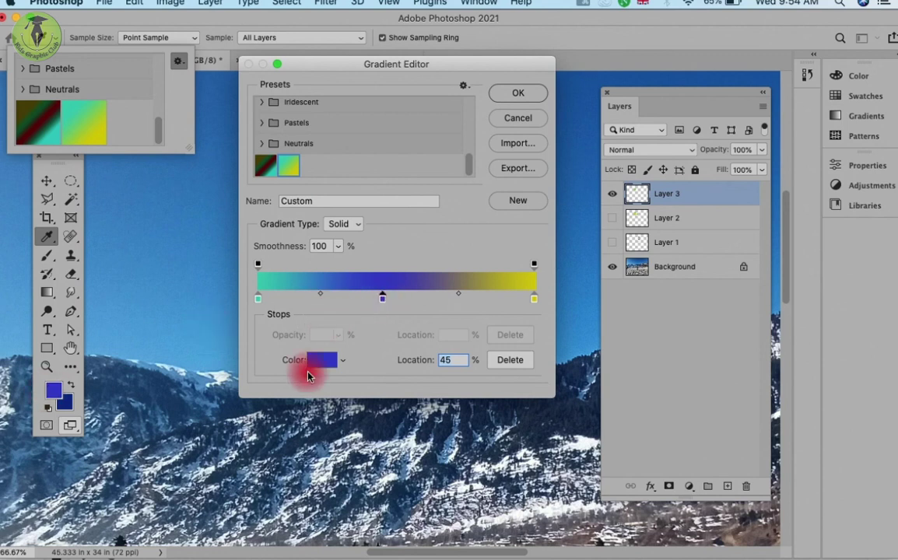
Colour the middle stop dark green and position it at about 49%
click(316, 361)
drag(466, 279, 466, 259)
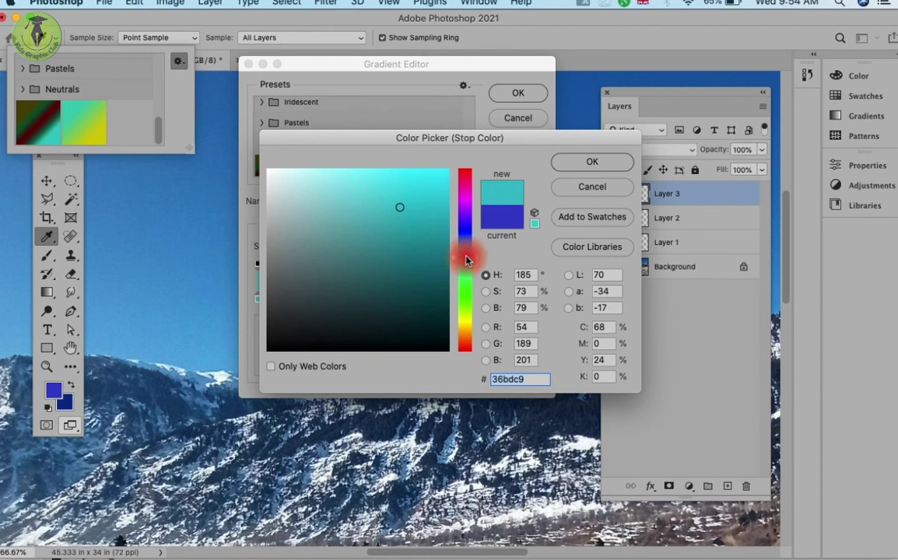
click(589, 186)
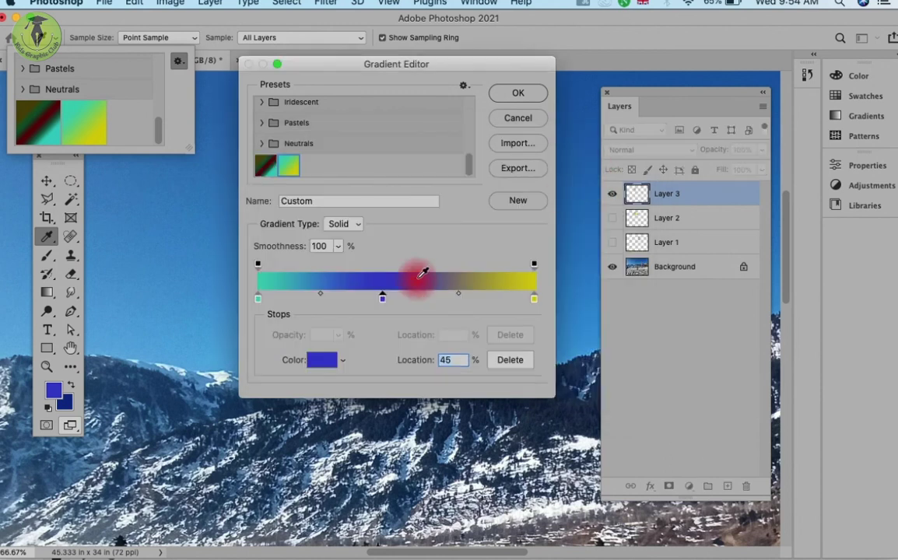
click(325, 364)
click(464, 265)
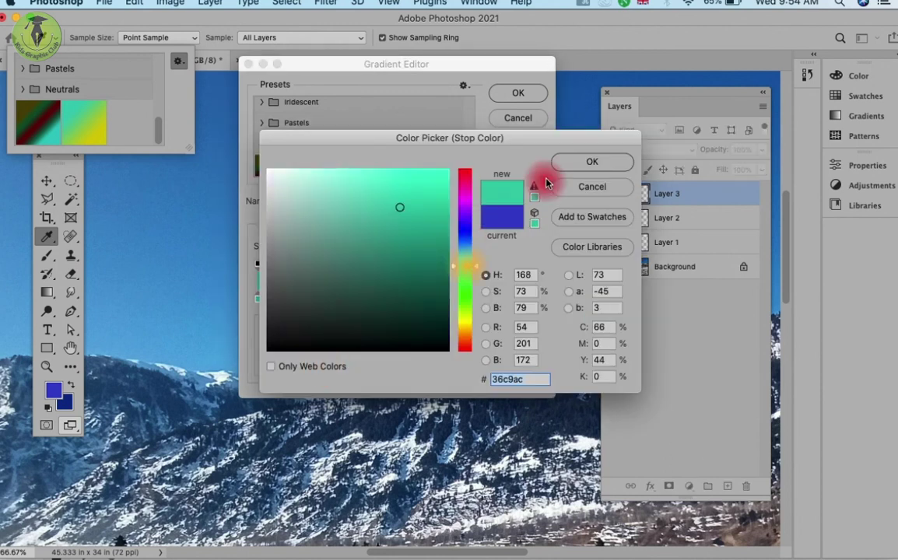
click(570, 163)
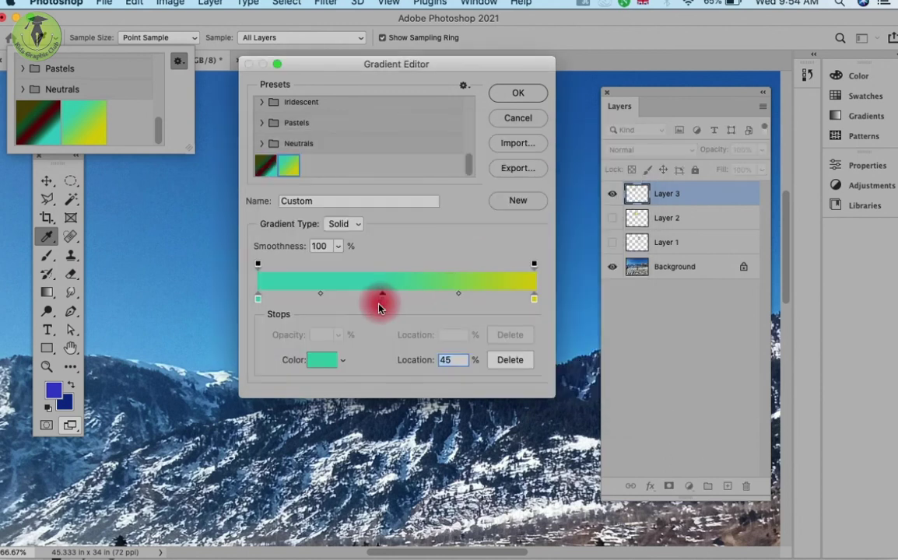
click(323, 363)
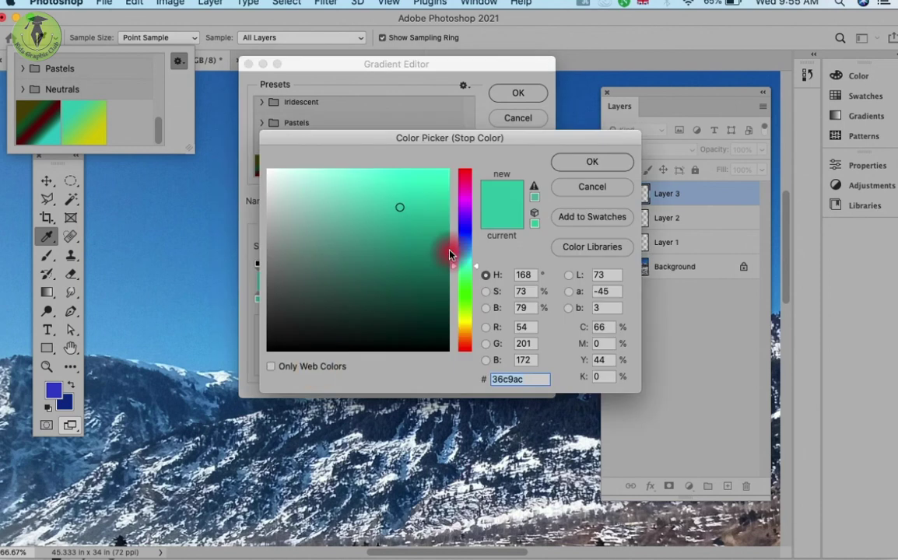
drag(437, 243, 436, 272)
click(554, 162)
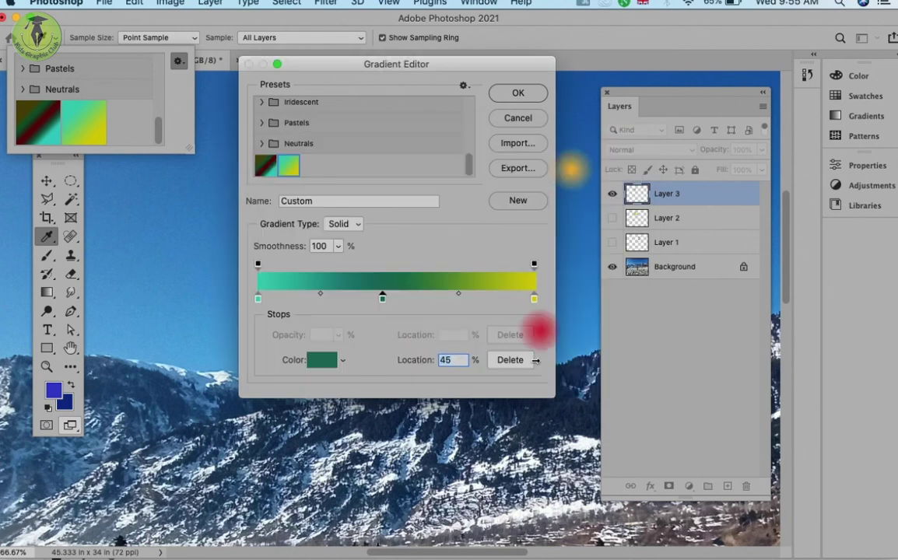
mouse_move(383, 304)
mouse_down()
mouse_move(320, 301)
mouse_move(451, 309)
mouse_move(354, 305)
mouse_move(405, 309)
mouse_move(393, 305)
mouse_up()
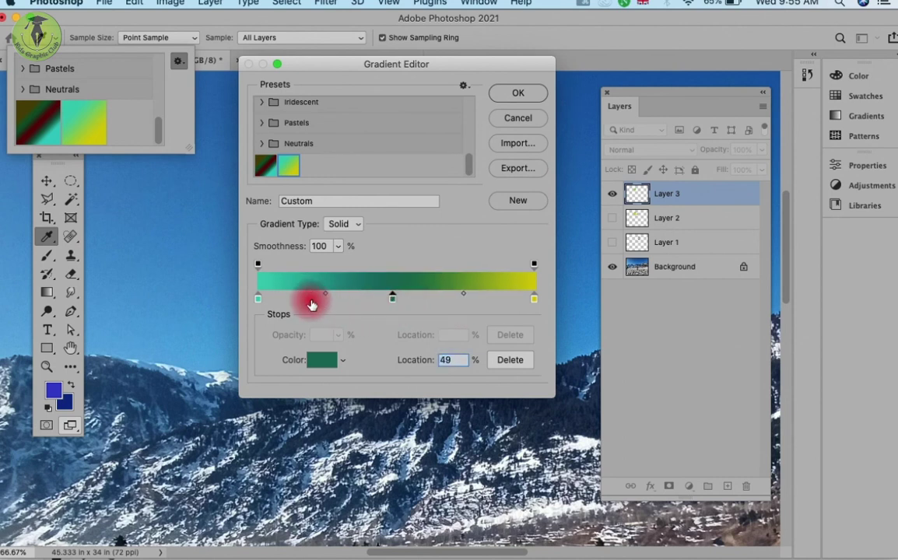
Add two more colour stops and colour one olive green
click(305, 300)
click(470, 304)
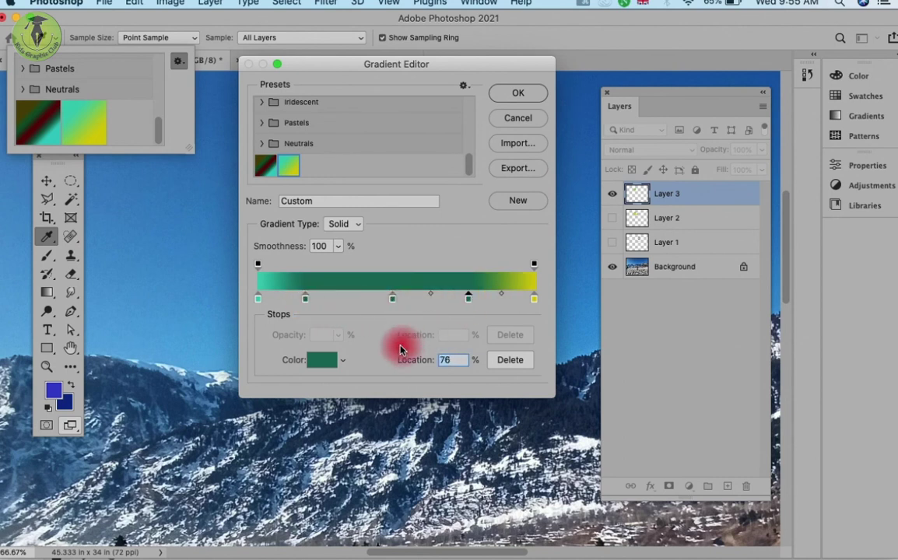
click(319, 359)
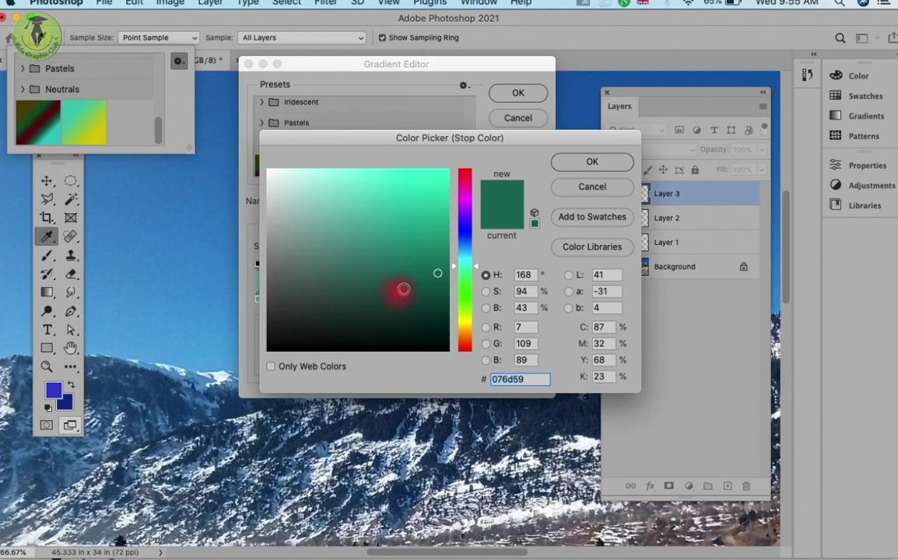
click(400, 301)
drag(472, 281, 471, 313)
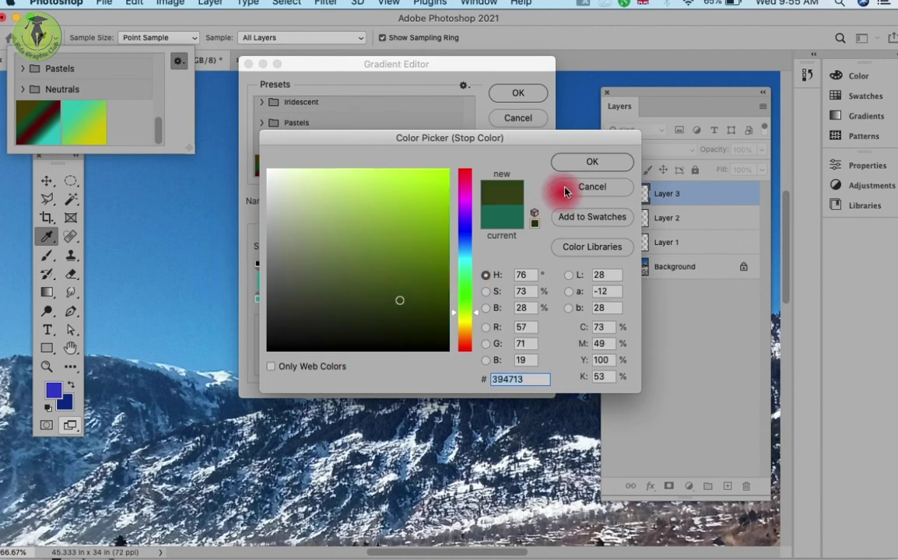
click(575, 162)
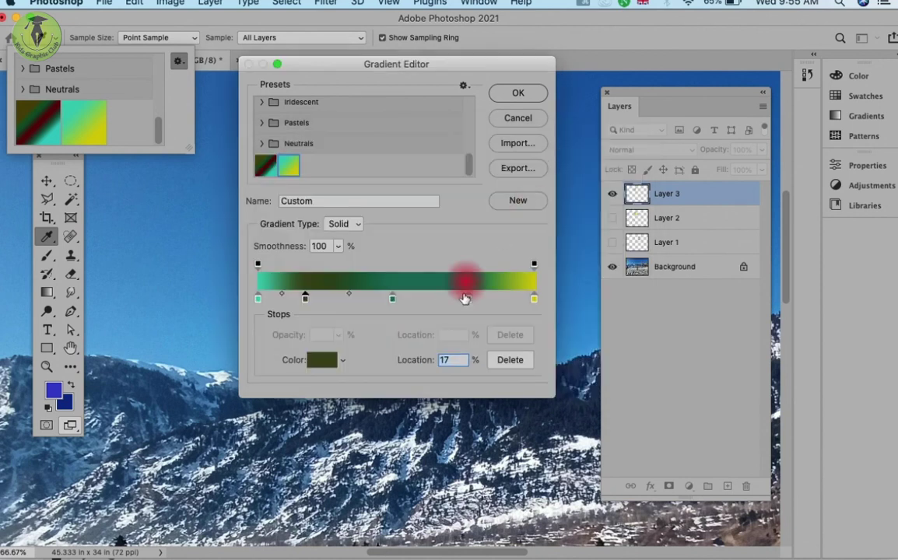
Recolour stops to dark magenta and bright cyan, with web-safe colours off
click(321, 360)
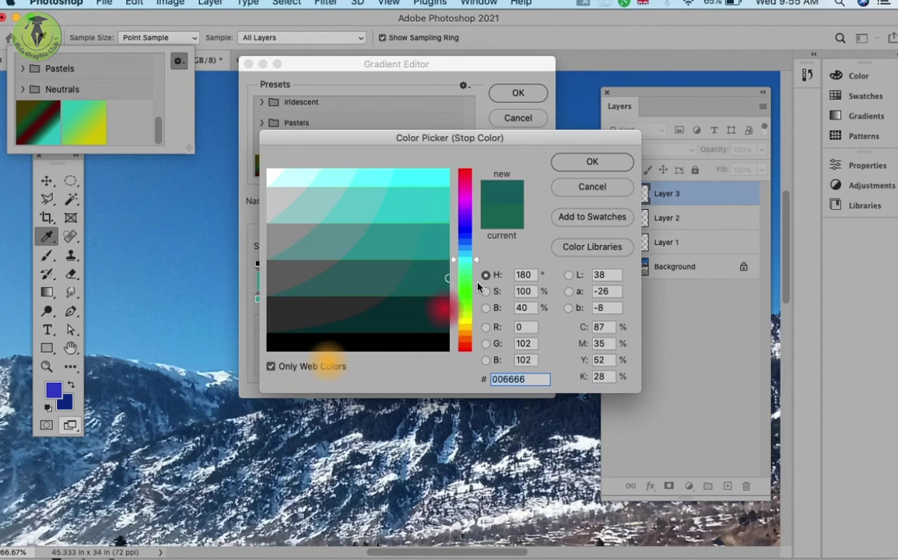
click(464, 190)
click(271, 365)
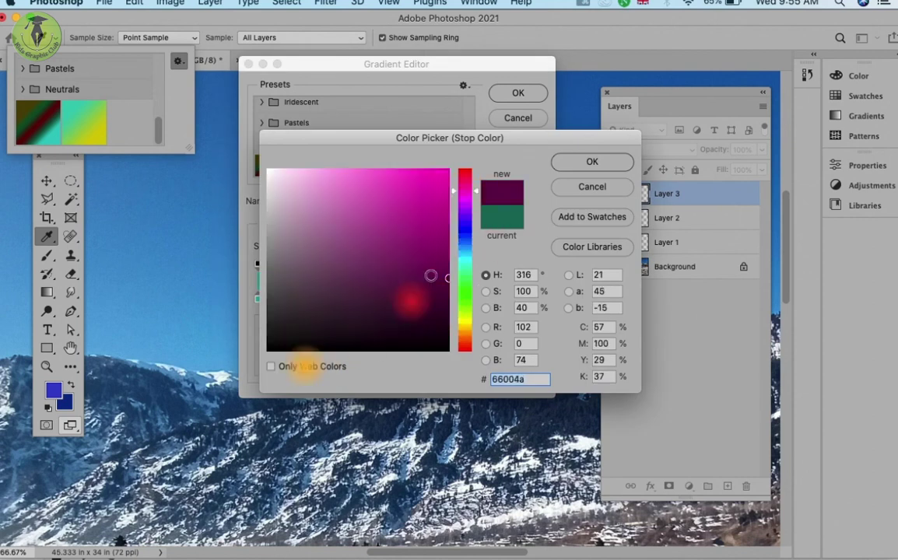
click(591, 162)
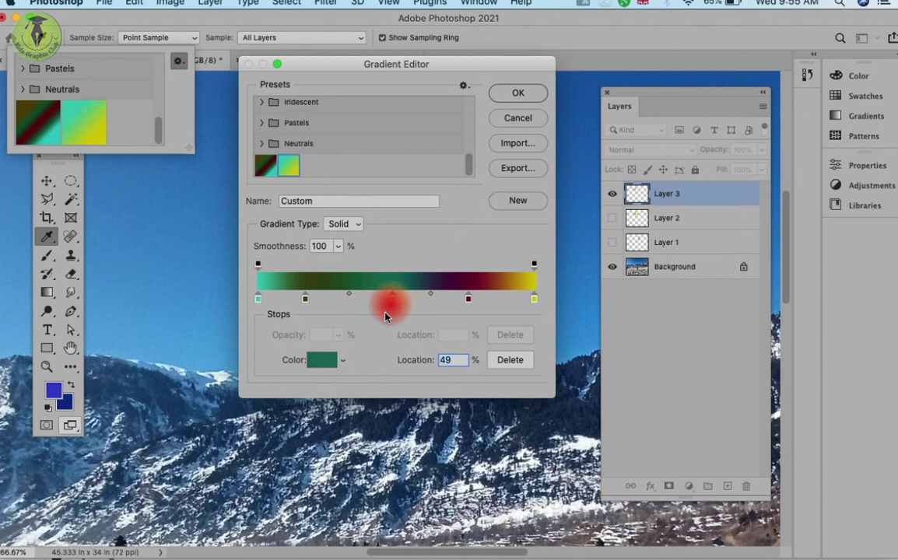
click(318, 371)
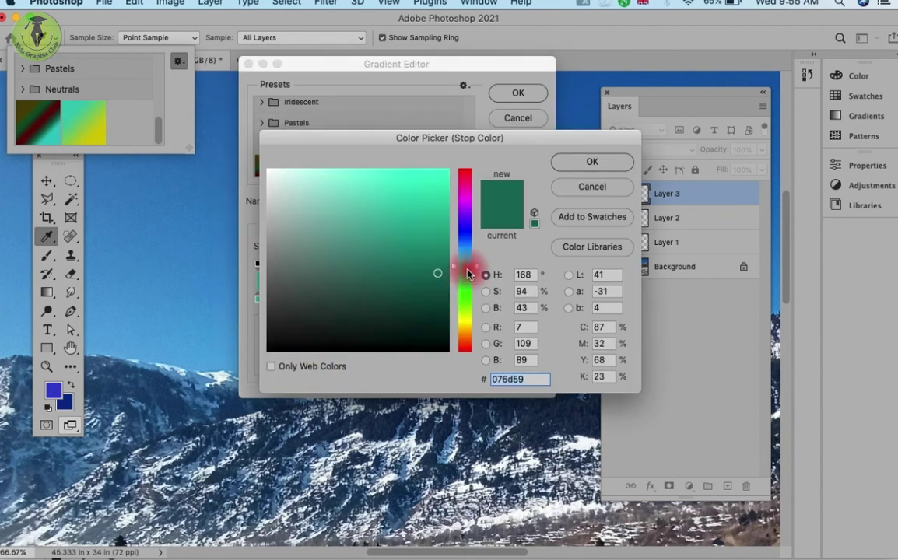
drag(469, 272, 469, 255)
click(448, 171)
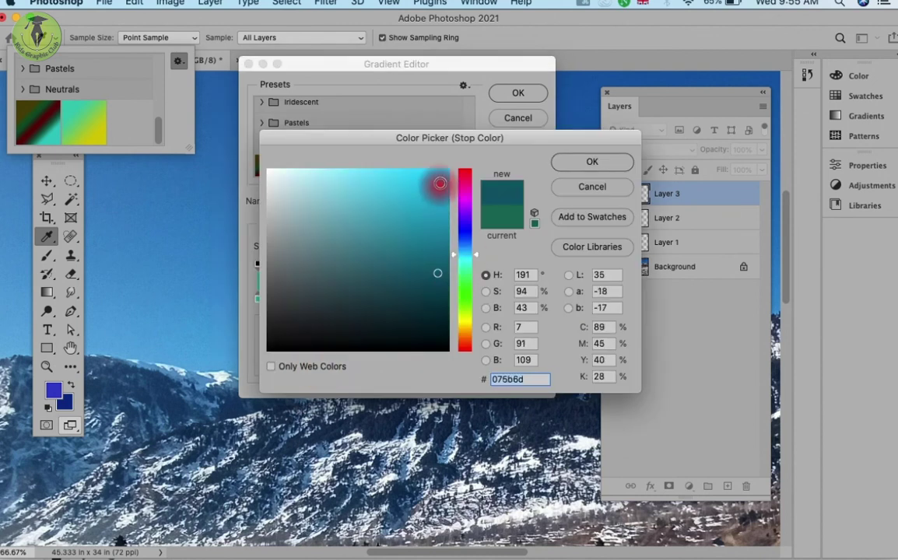
click(579, 164)
click(367, 348)
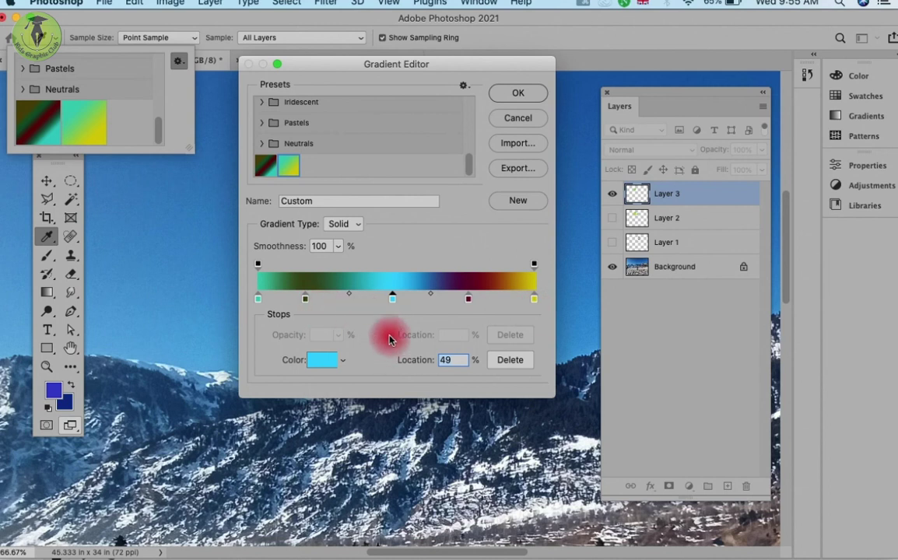
Delete the cyan, maroon and dark middle stops, leaving only teal and yellow
click(515, 373)
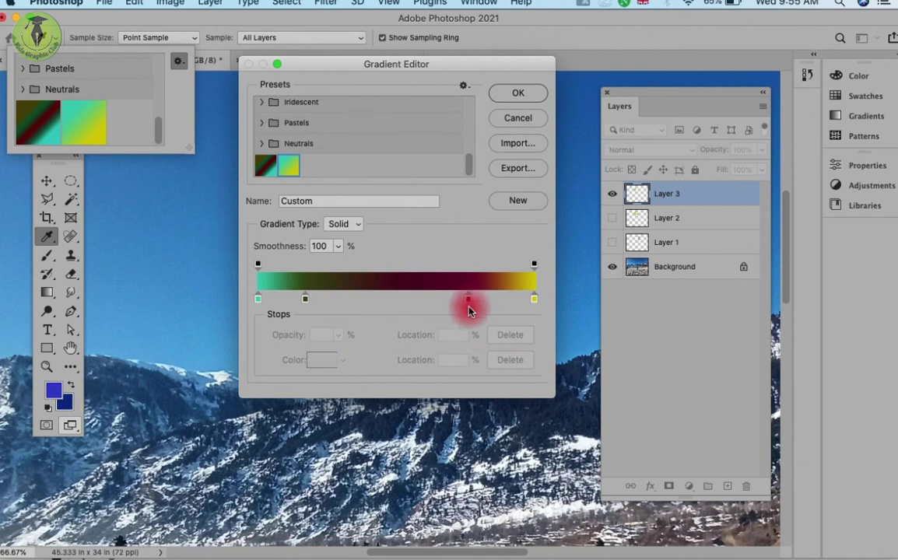
drag(468, 299, 470, 333)
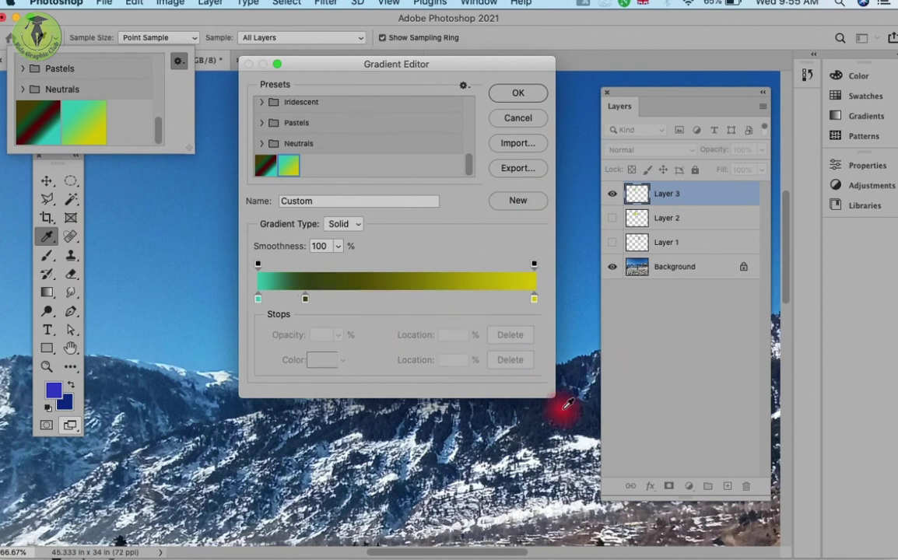
drag(305, 299, 326, 249)
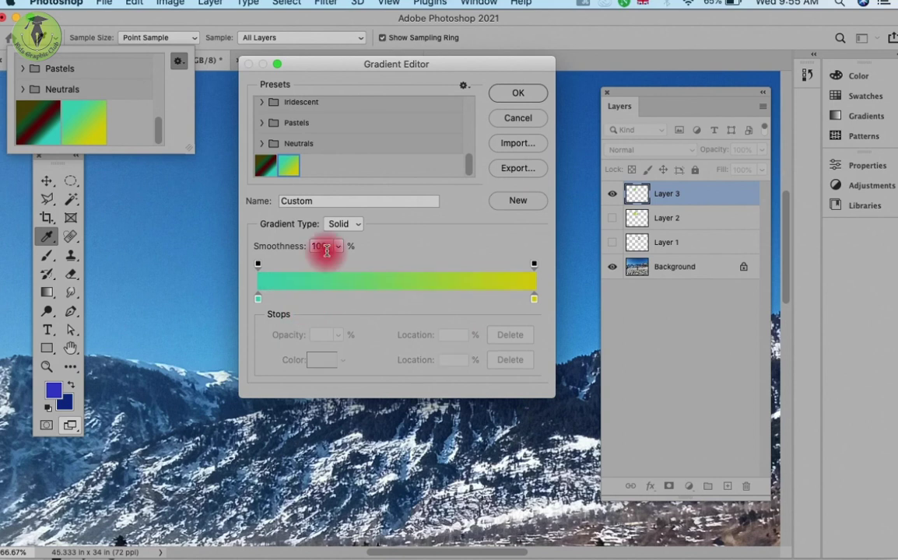
Add a dark colour stop at 50%, keeping the right end at full opacity
click(397, 301)
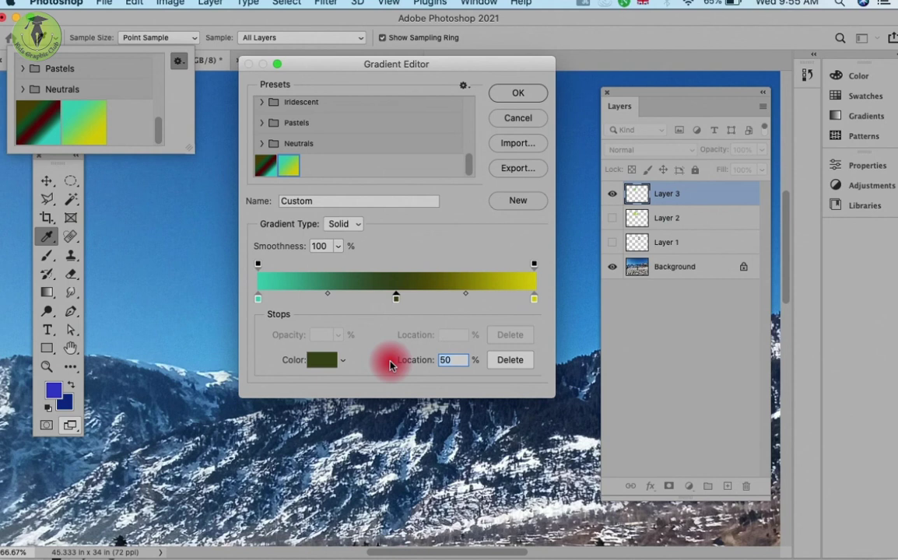
click(534, 266)
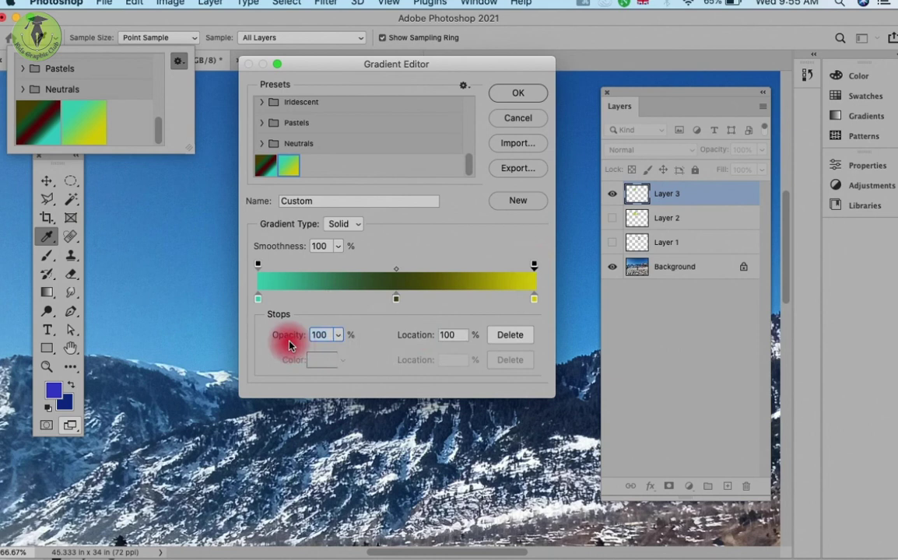
click(339, 335)
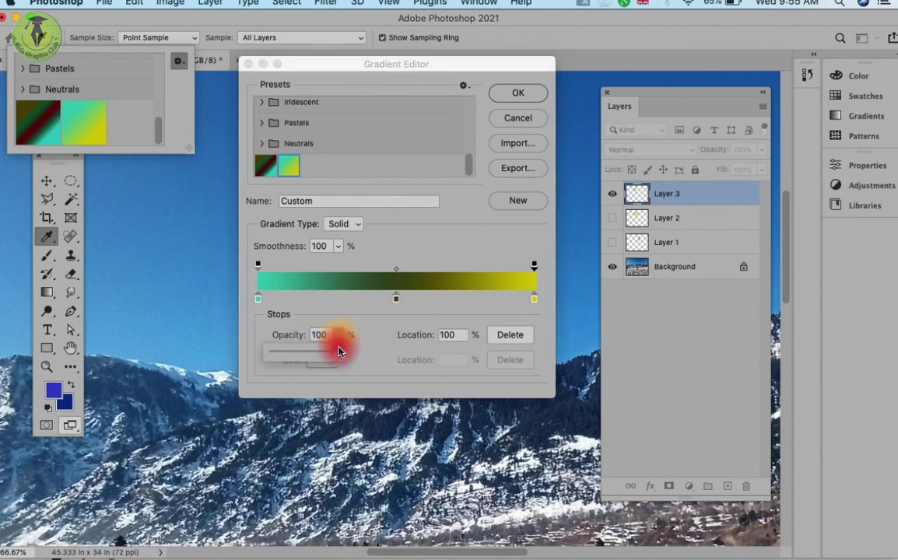
drag(340, 351, 268, 354)
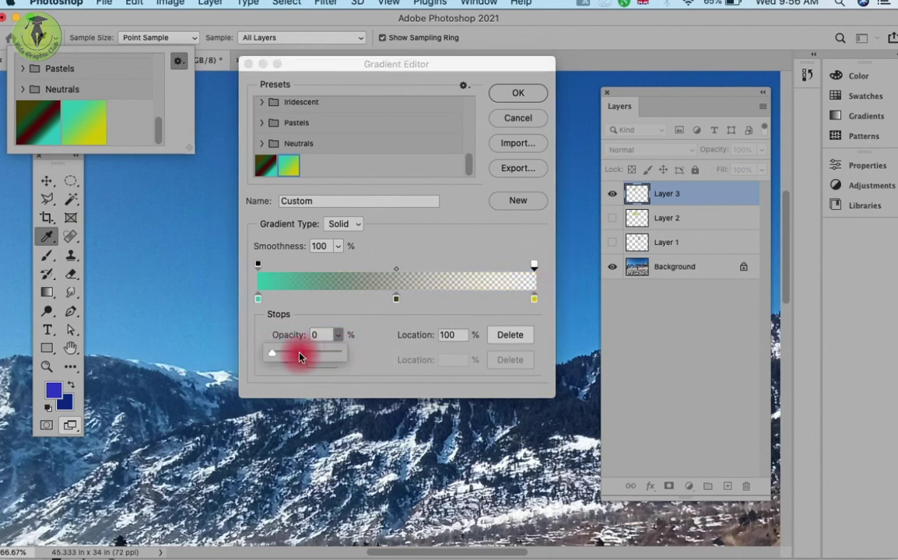
drag(300, 357, 352, 356)
click(272, 268)
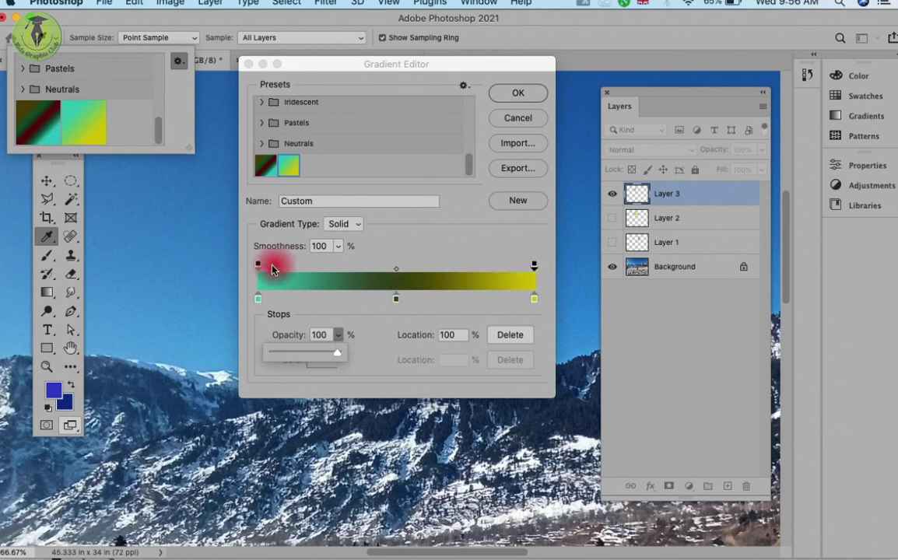
Add an opacity stop at 50% and set its opacity to 0
click(258, 267)
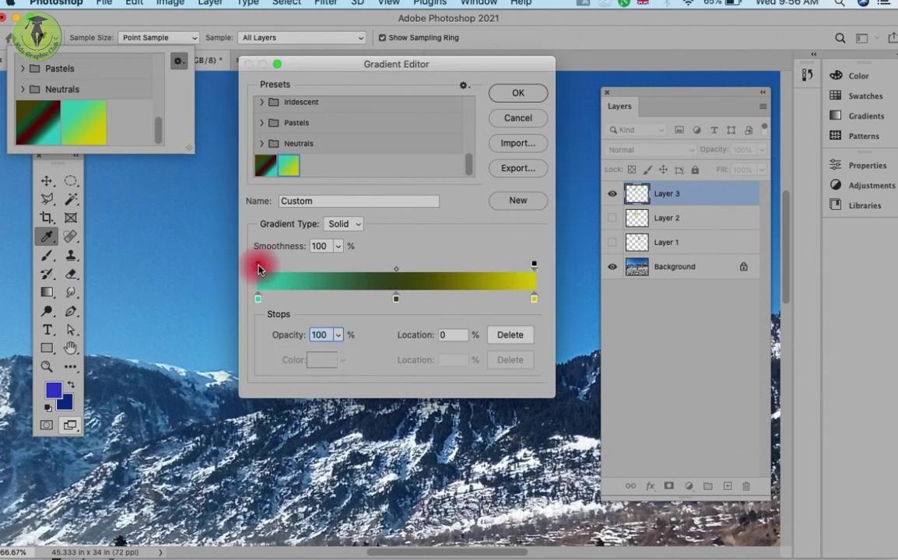
click(388, 269)
drag(386, 268, 397, 266)
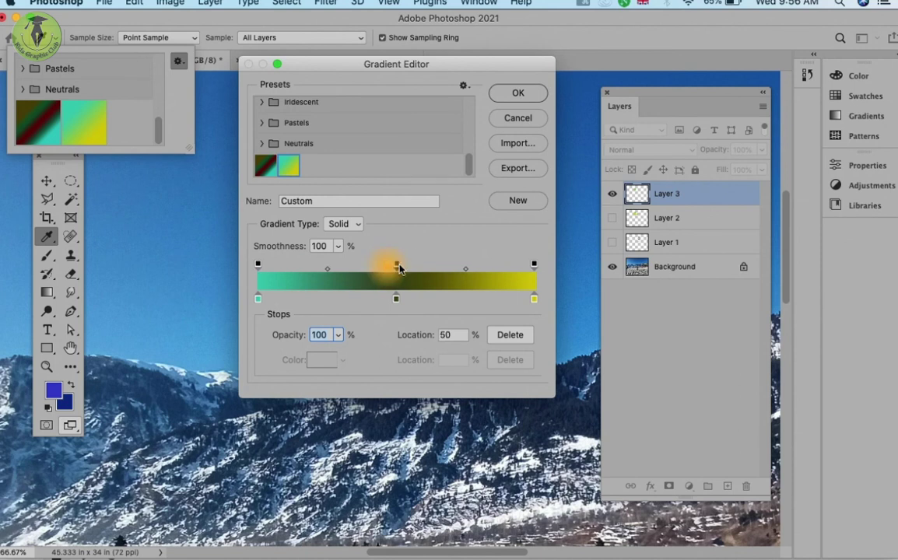
click(337, 336)
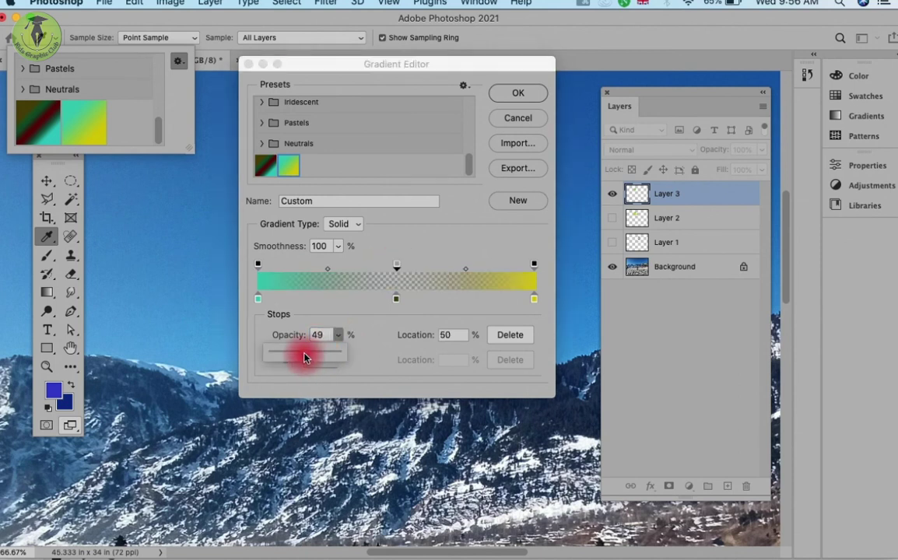
drag(309, 358, 304, 354)
click(398, 295)
drag(301, 354, 249, 357)
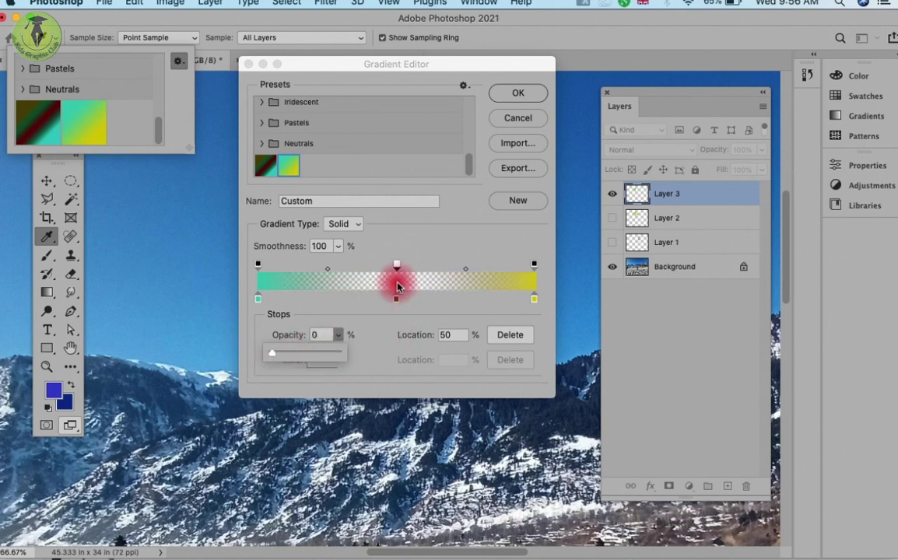
Save the transparent-middle gradient as a new preset and hide Layer 3
click(516, 203)
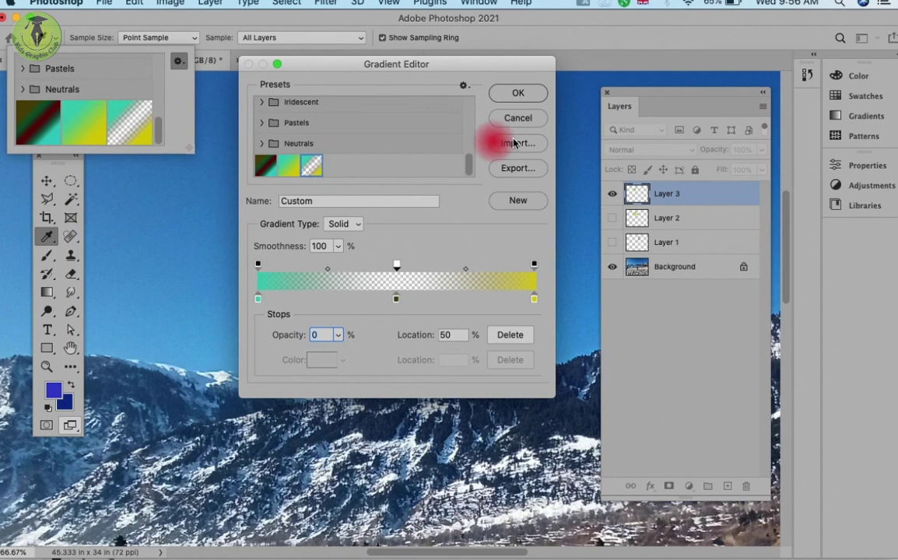
click(517, 94)
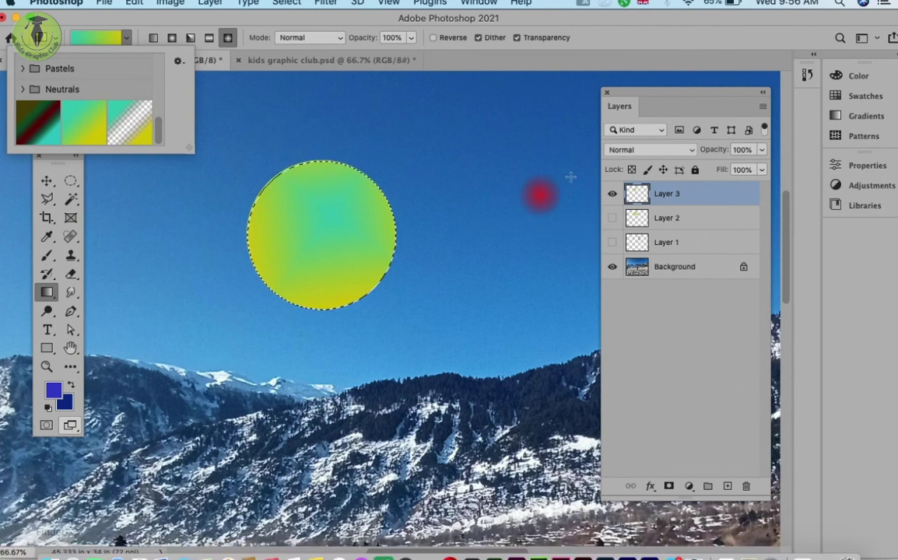
click(612, 193)
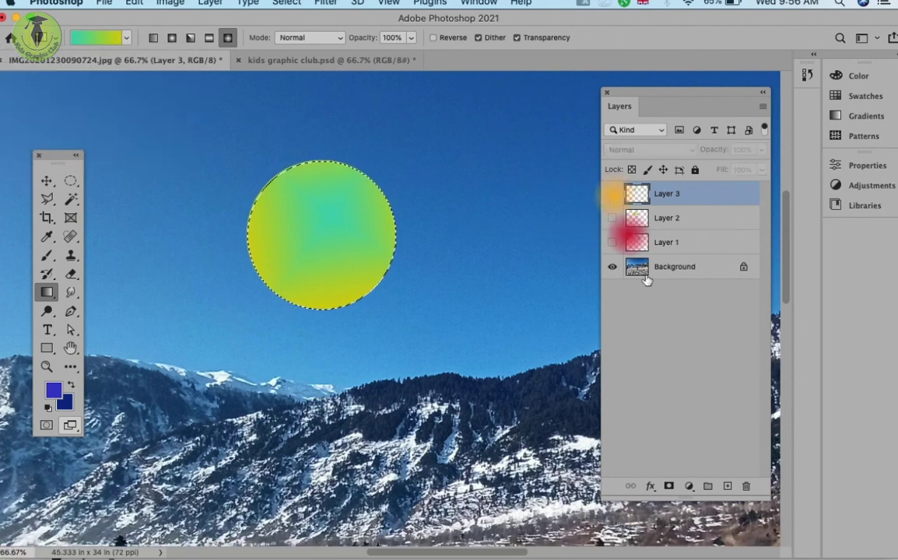
On new Layer 4, fill the circle top to bottom with the transparent-middle preset as a Linear gradient
click(724, 488)
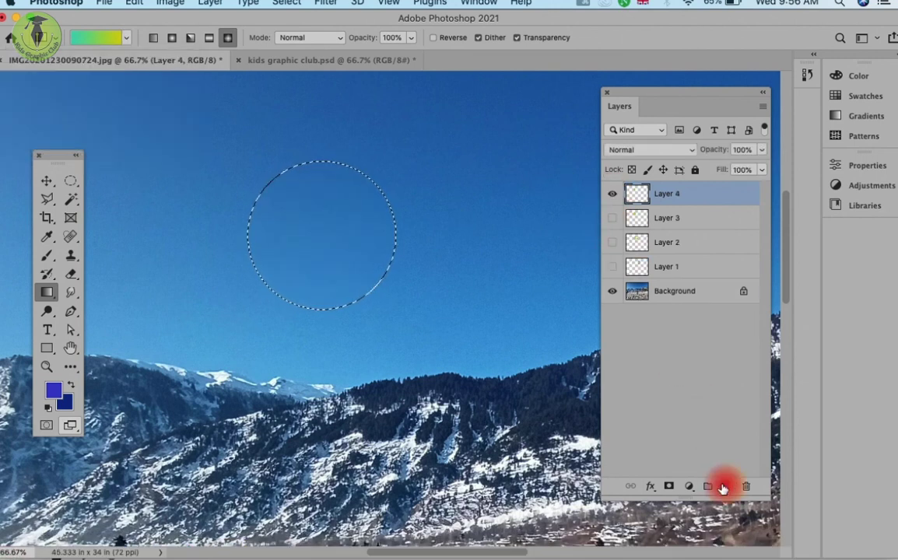
click(129, 40)
click(130, 135)
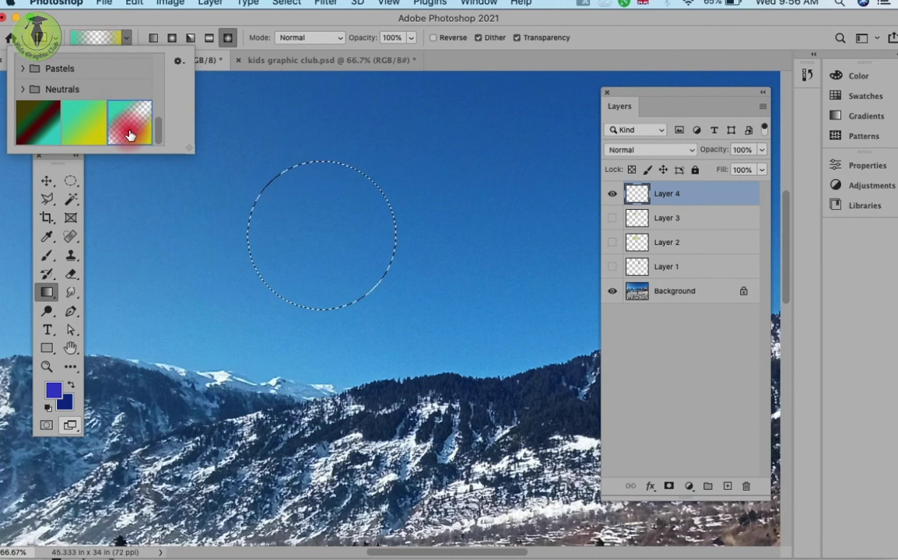
click(222, 35)
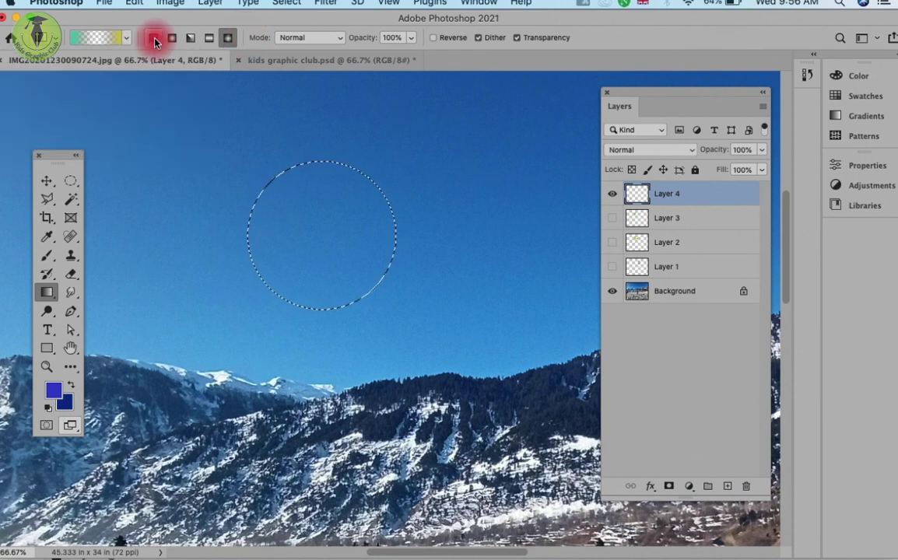
click(155, 40)
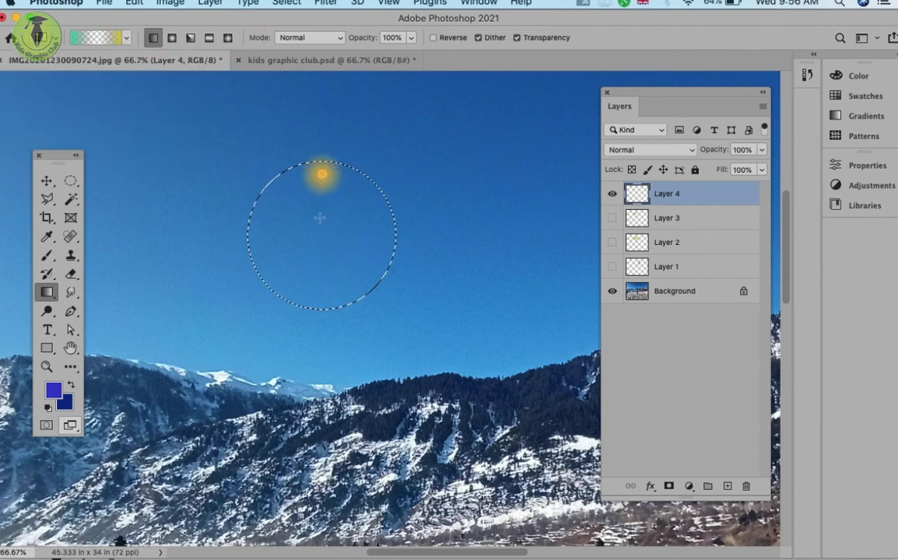
drag(319, 271, 319, 274)
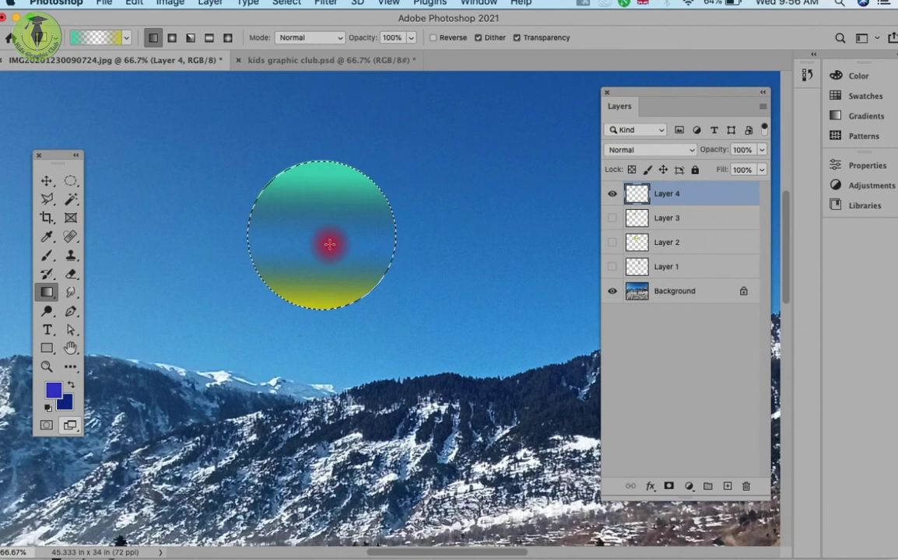
Make the gradient's middle fully opaque and its left end 0% opacity
click(97, 37)
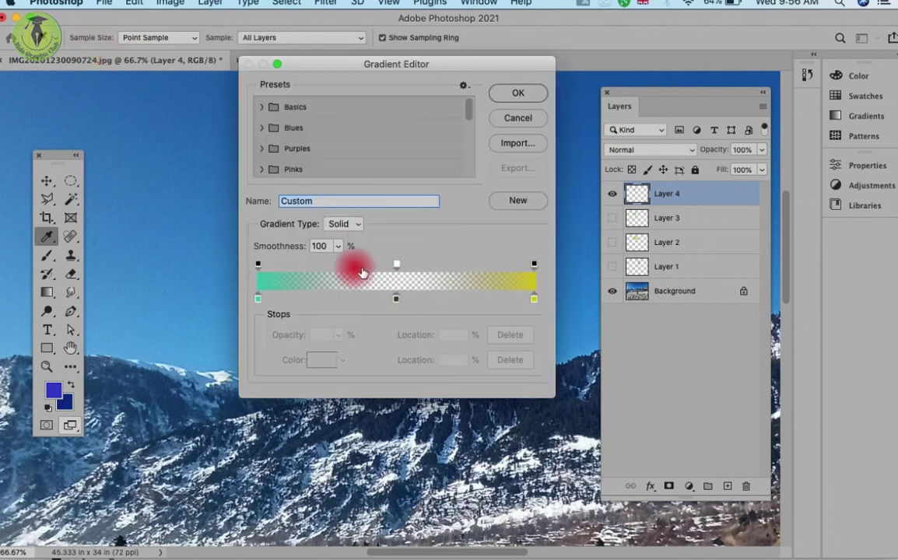
click(397, 264)
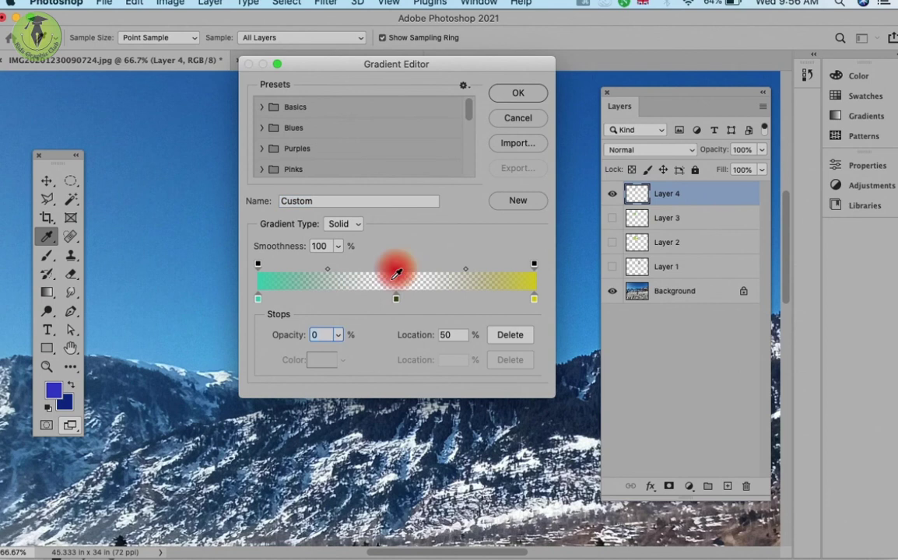
click(337, 334)
drag(327, 354, 413, 360)
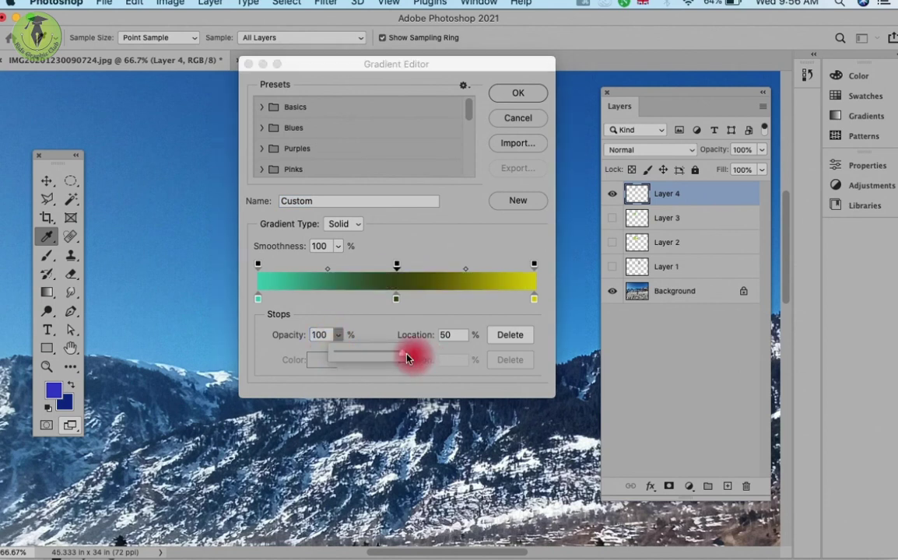
click(257, 266)
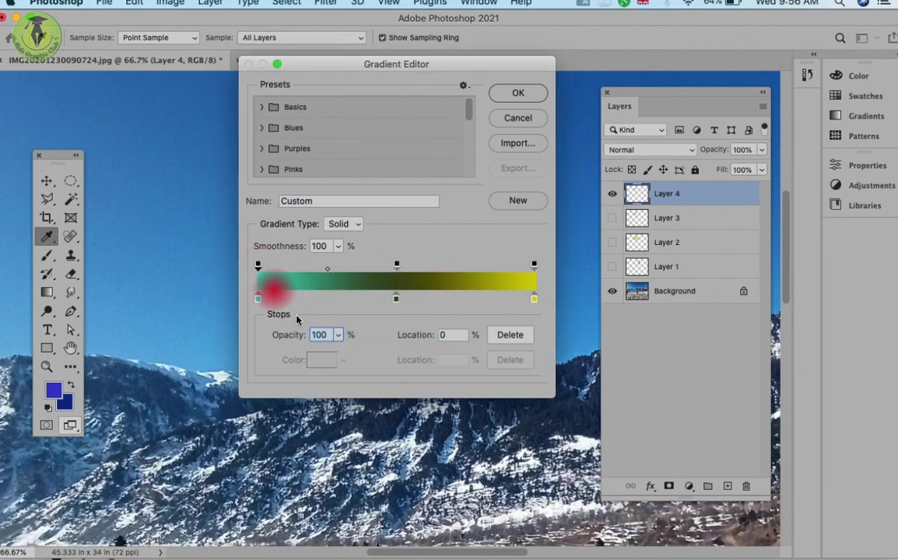
click(336, 335)
drag(333, 358, 259, 354)
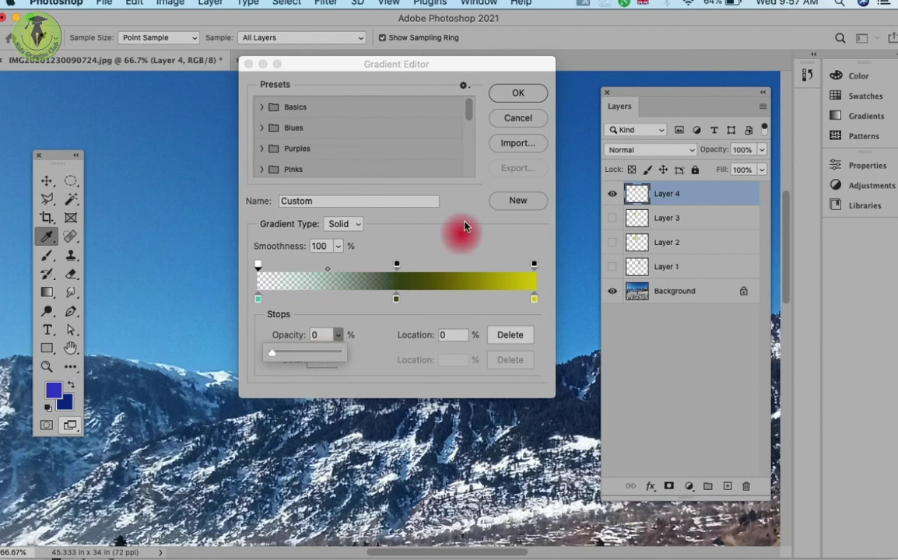
click(517, 93)
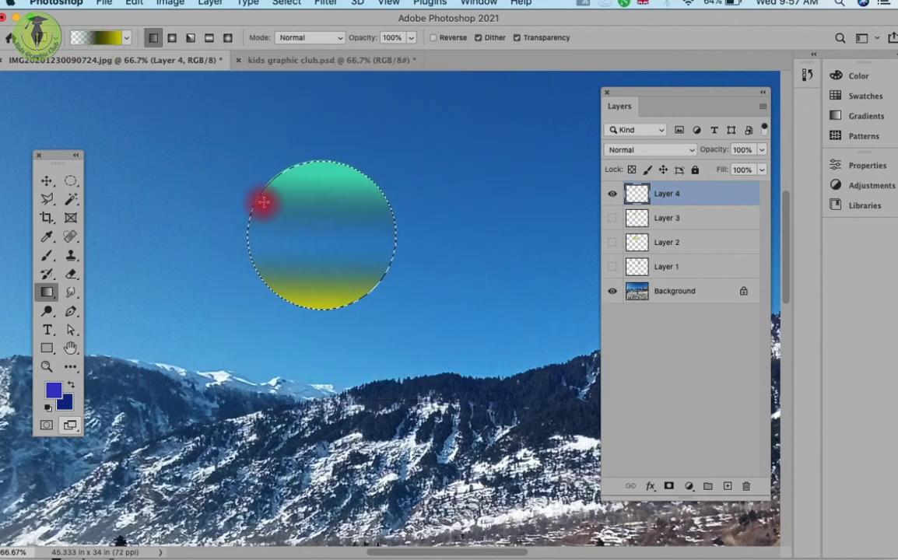
Test the gradient with bottom and top drags in the circle, clearing each fill
key(Delete)
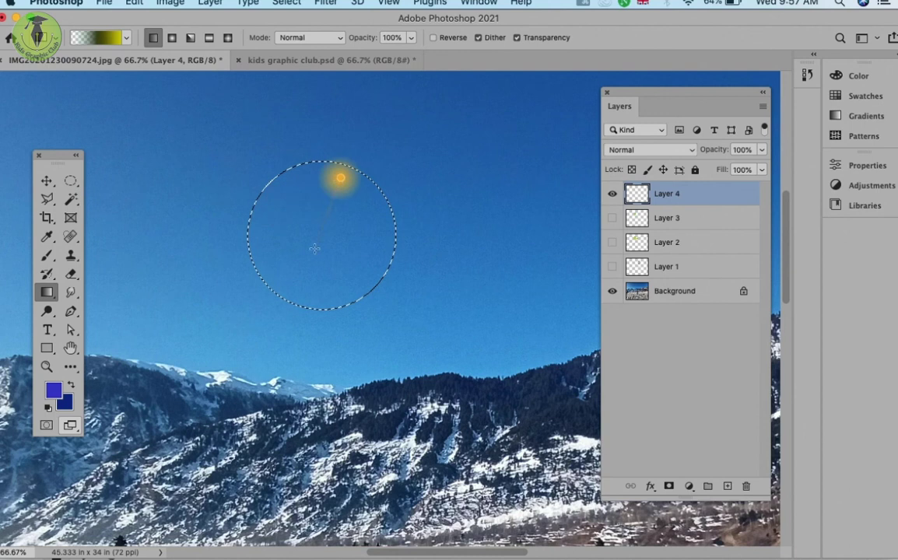
drag(314, 249, 307, 261)
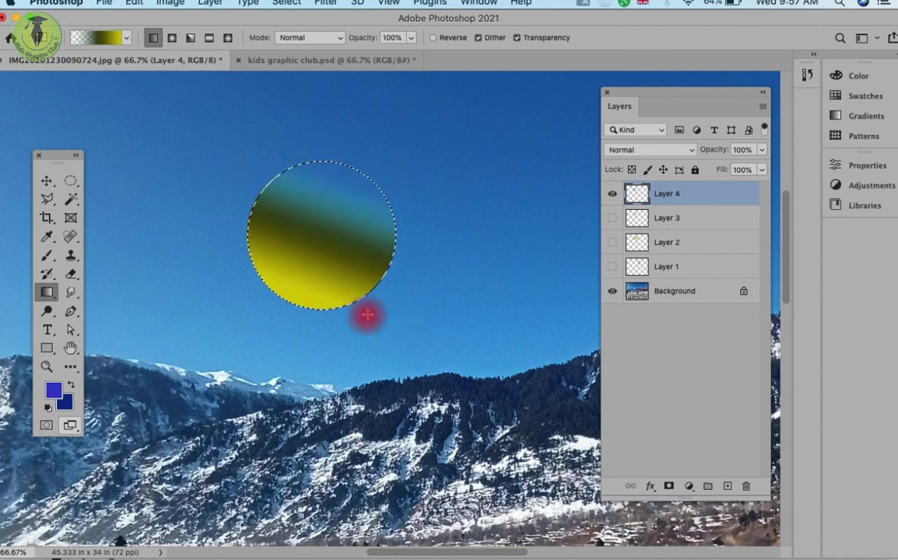
key(Delete)
drag(322, 304, 325, 207)
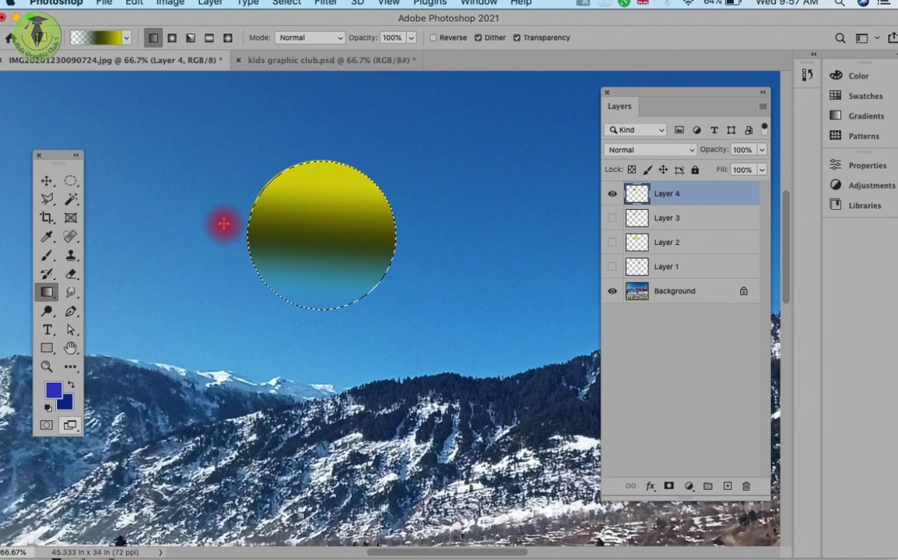
key(ctrl+z)
Set the gradient's right-end opacity stop to 0% as well
click(91, 37)
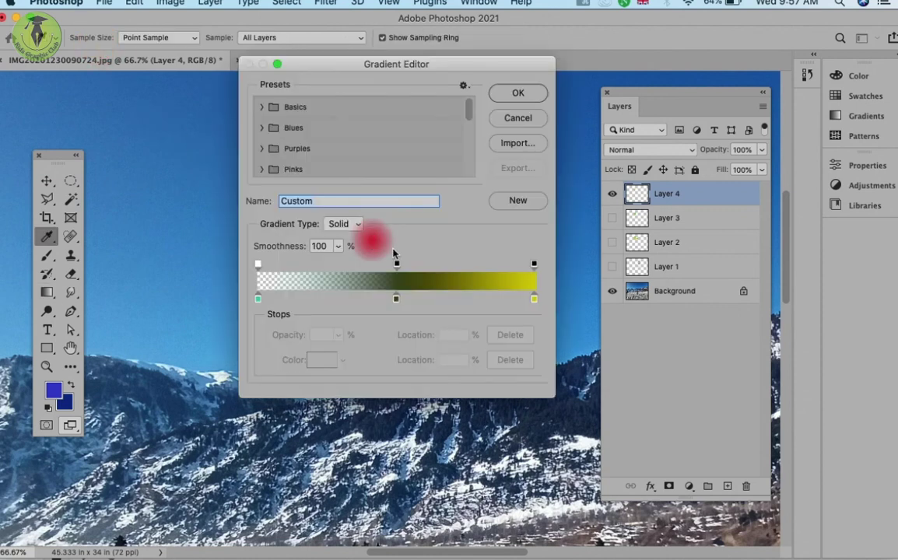
click(535, 268)
click(338, 336)
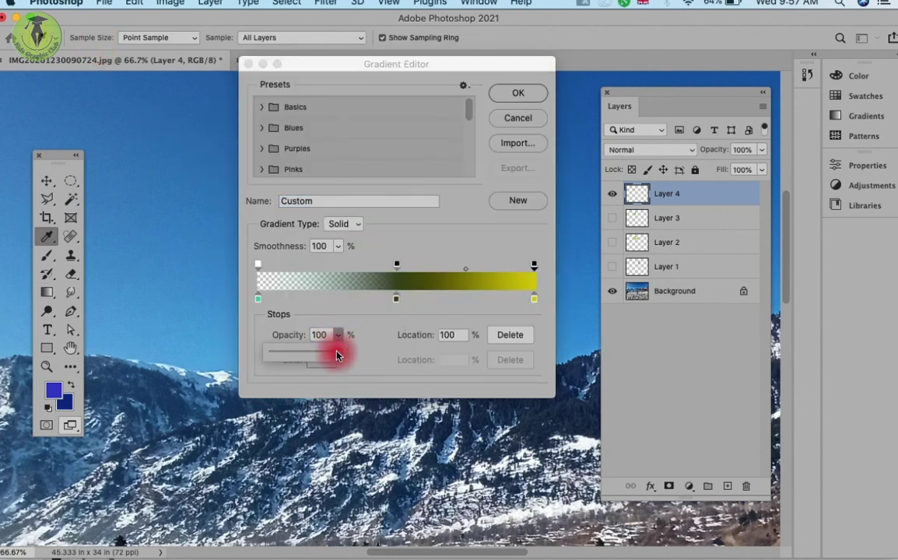
drag(335, 355, 251, 355)
click(514, 99)
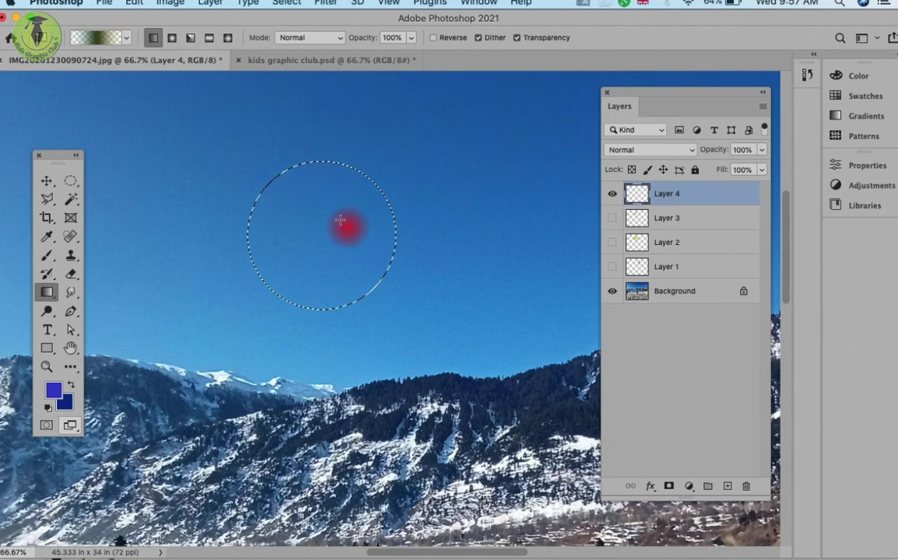
Test the edited gradient in the circle, then delete the fill
drag(321, 272, 321, 280)
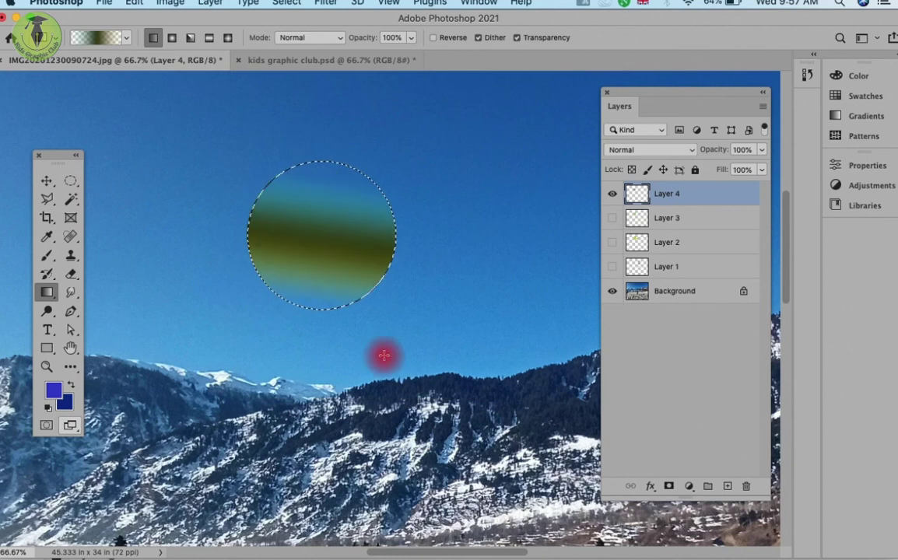
drag(341, 182, 321, 297)
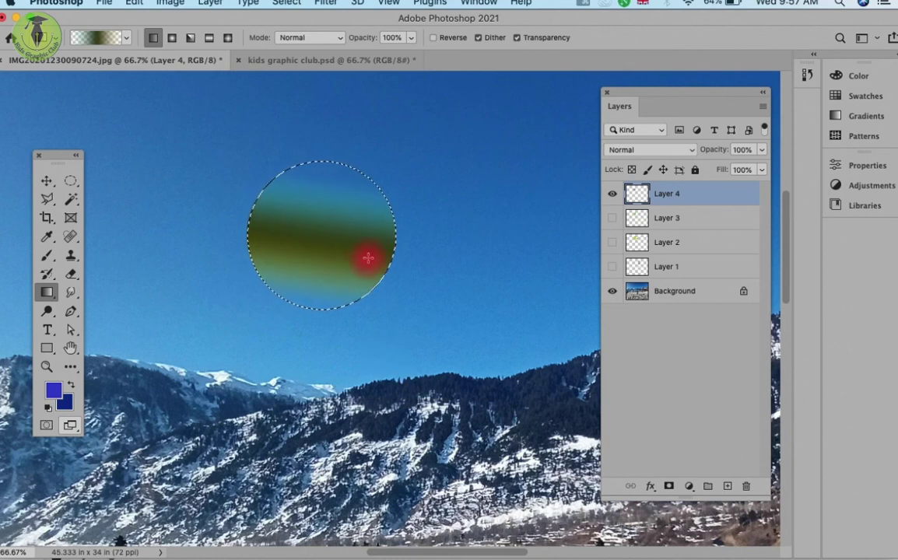
click(462, 313)
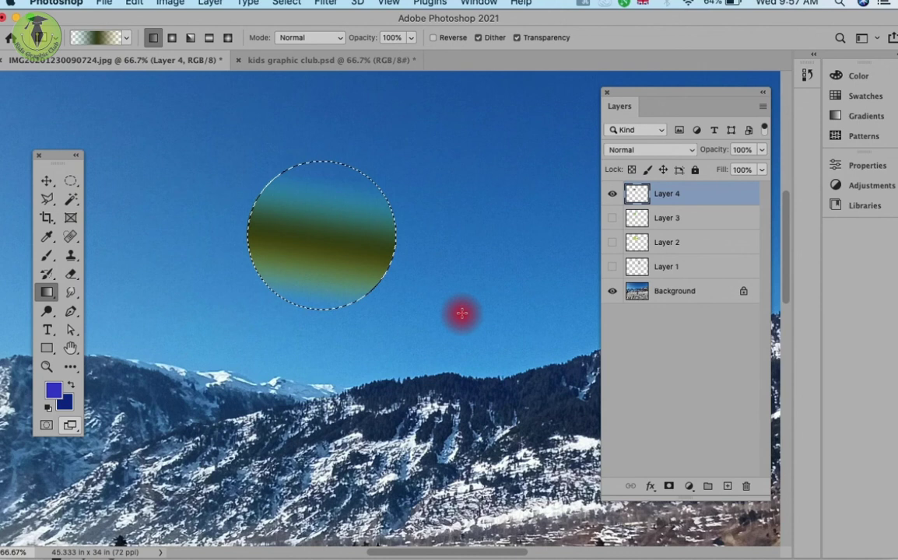
key(Delete)
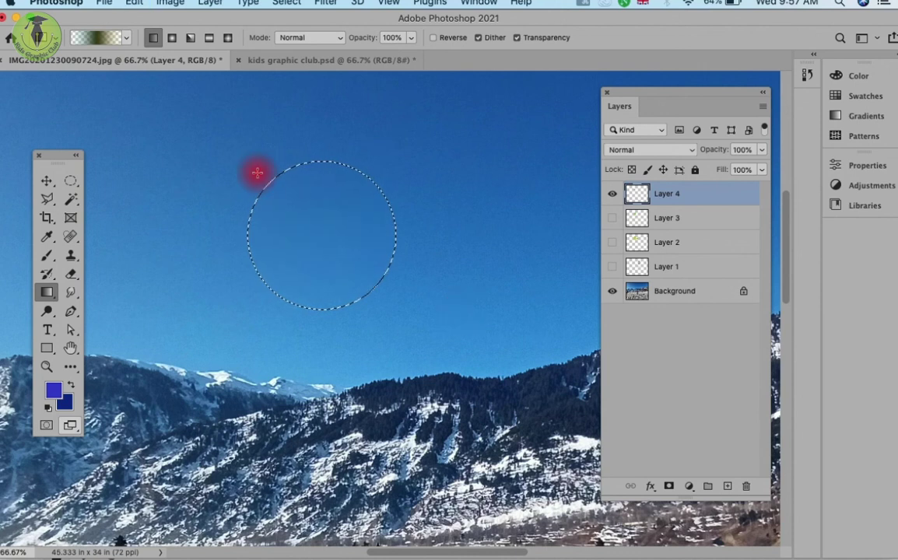
Fill the circle with a gradient from the Pastels preset folder
click(126, 38)
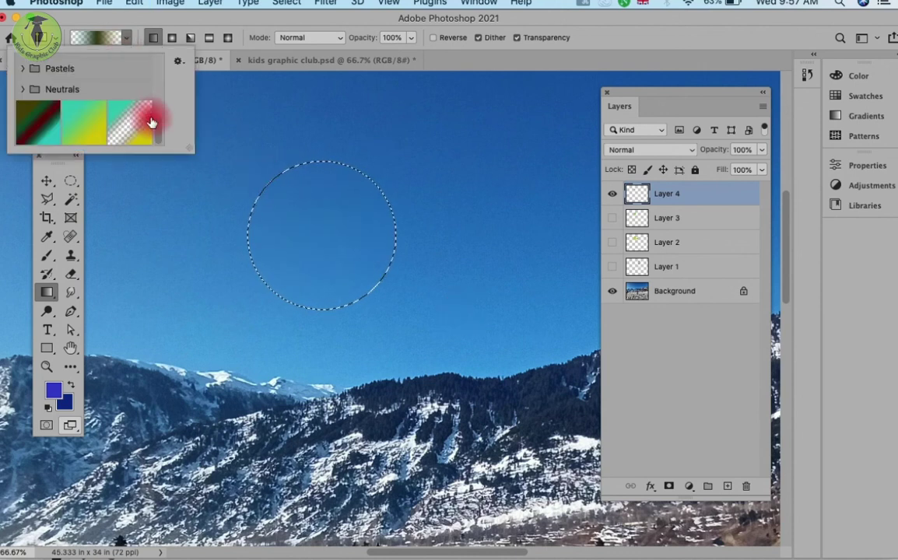
click(23, 68)
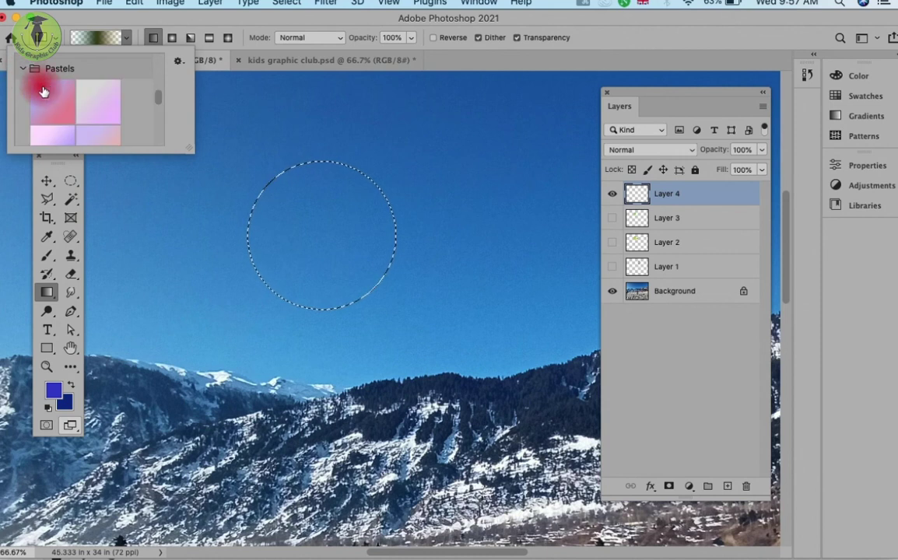
click(90, 110)
click(300, 233)
drag(303, 189, 359, 284)
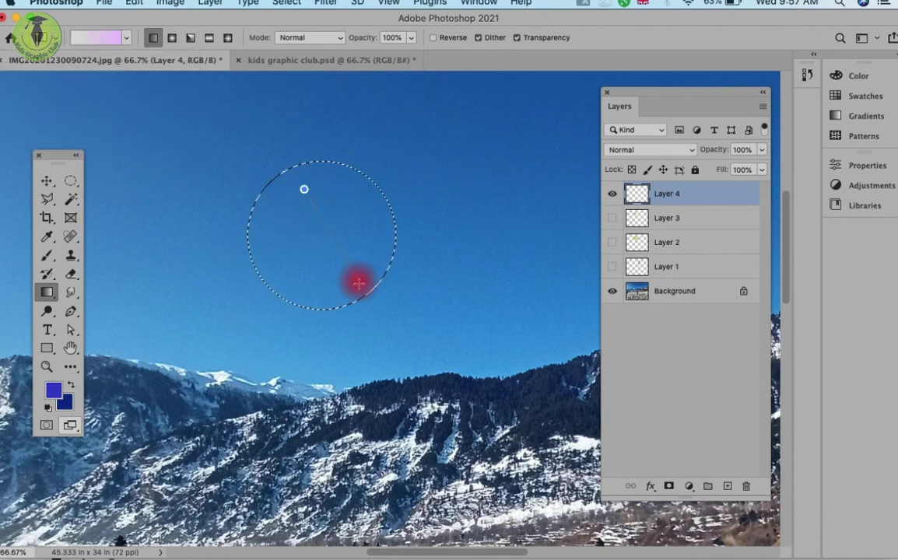
In the Gradient Editor, inspect the colour stops and try Blues presets such as Blue_03
click(96, 36)
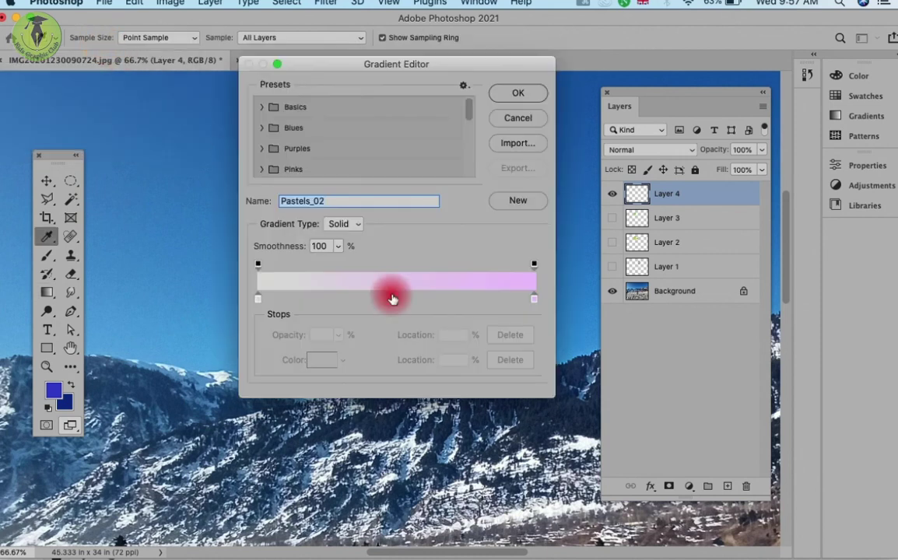
click(259, 299)
click(533, 299)
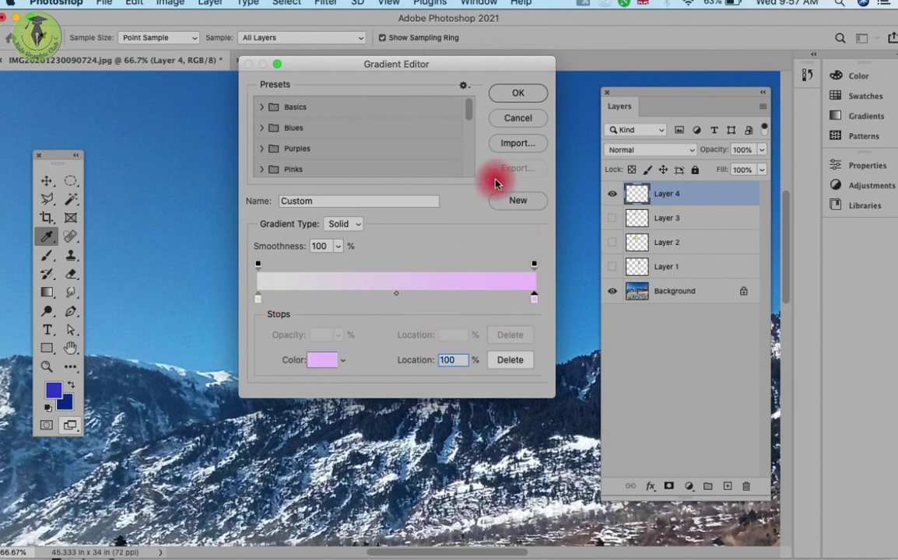
click(261, 128)
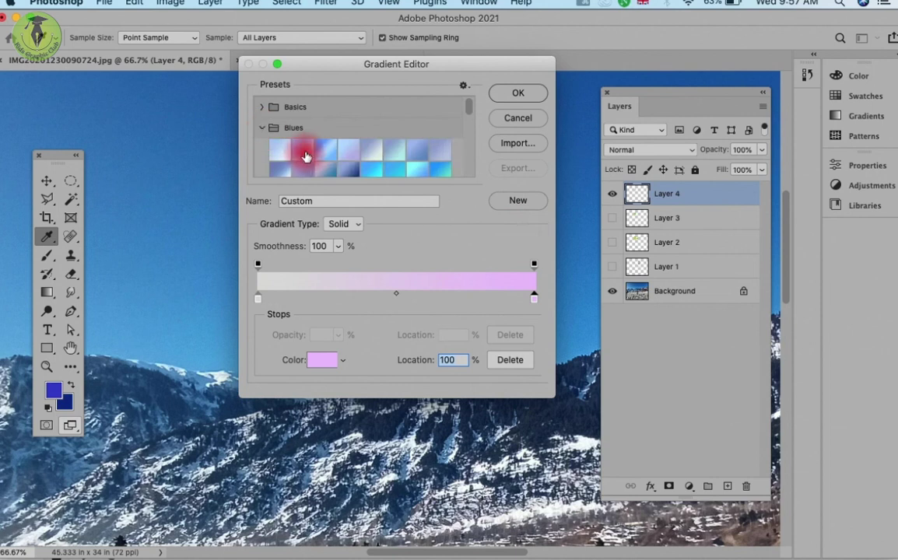
click(305, 153)
click(349, 151)
click(366, 160)
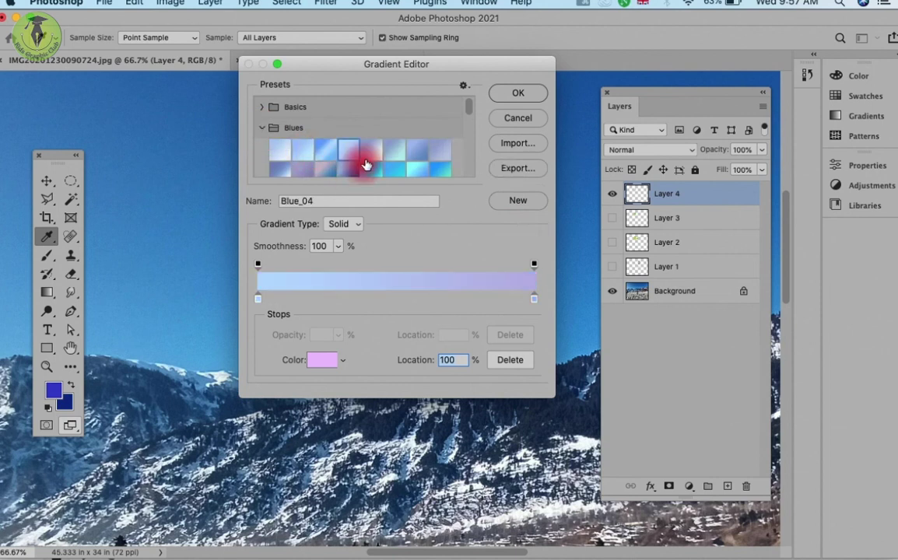
click(324, 149)
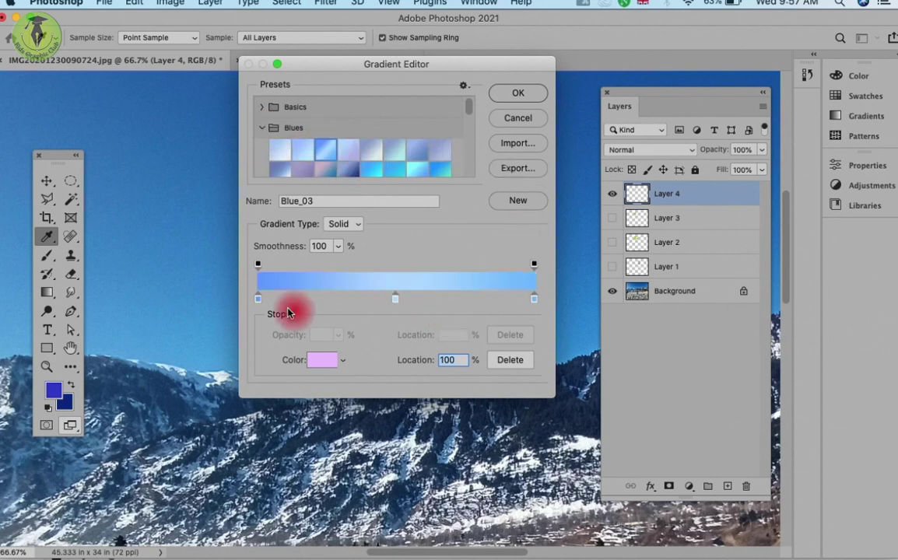
Compare cyan and purple-blue presets like Blue_15, then settle on Blue_14
click(373, 173)
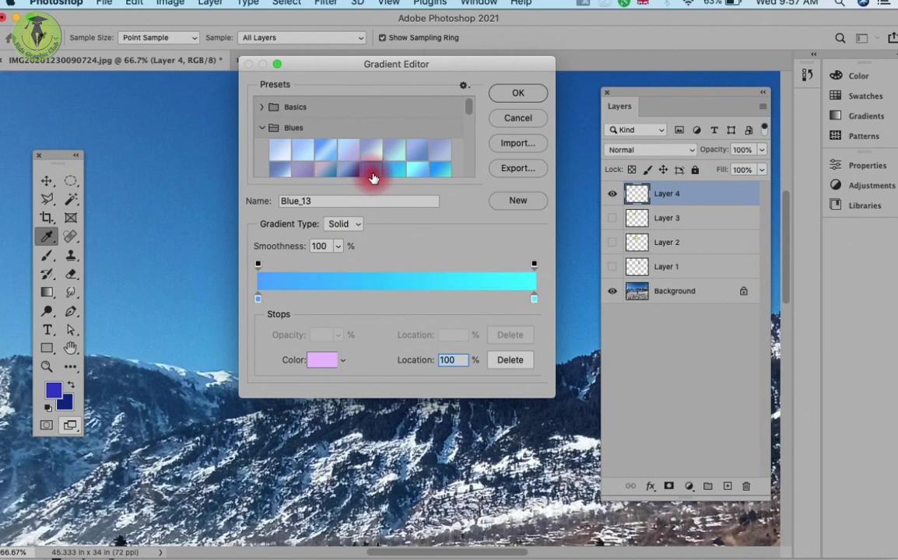
click(418, 173)
click(436, 171)
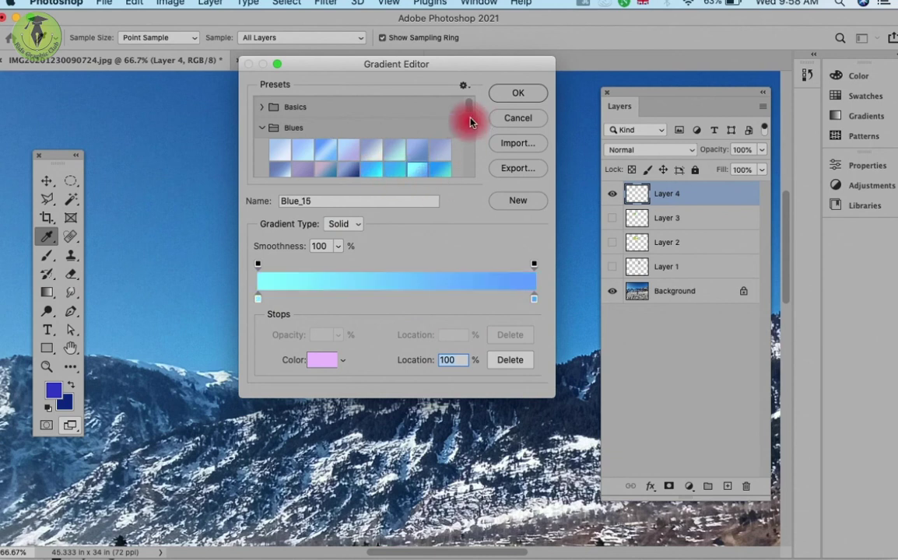
mouse_move(470, 115)
mouse_down()
mouse_move(469, 137)
mouse_move(472, 126)
mouse_up()
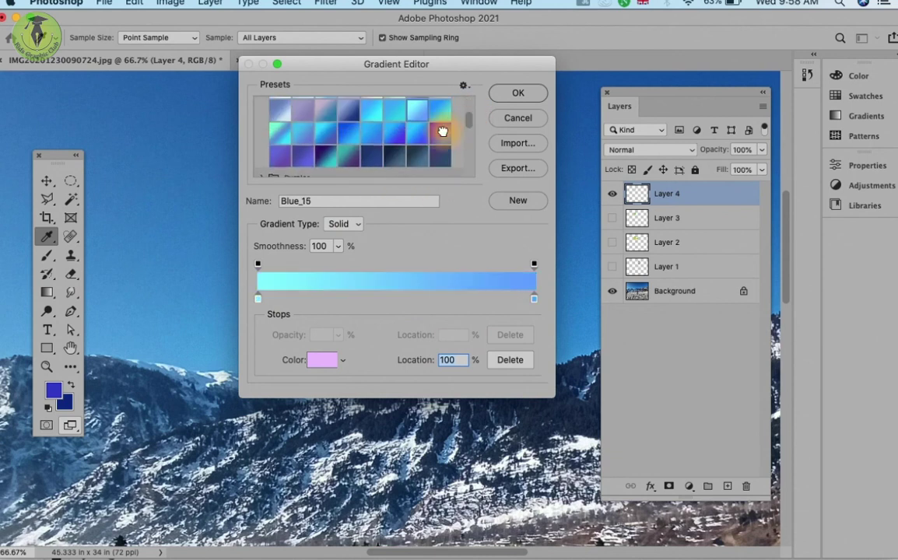
click(438, 134)
click(398, 119)
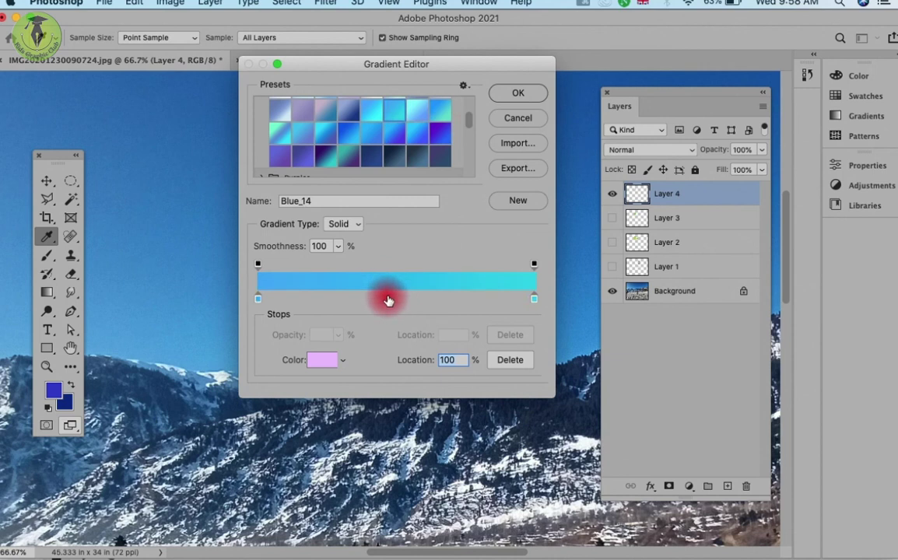
Add a pink stop at 47%, save the new preset, and drag-fill the circle with it
click(389, 300)
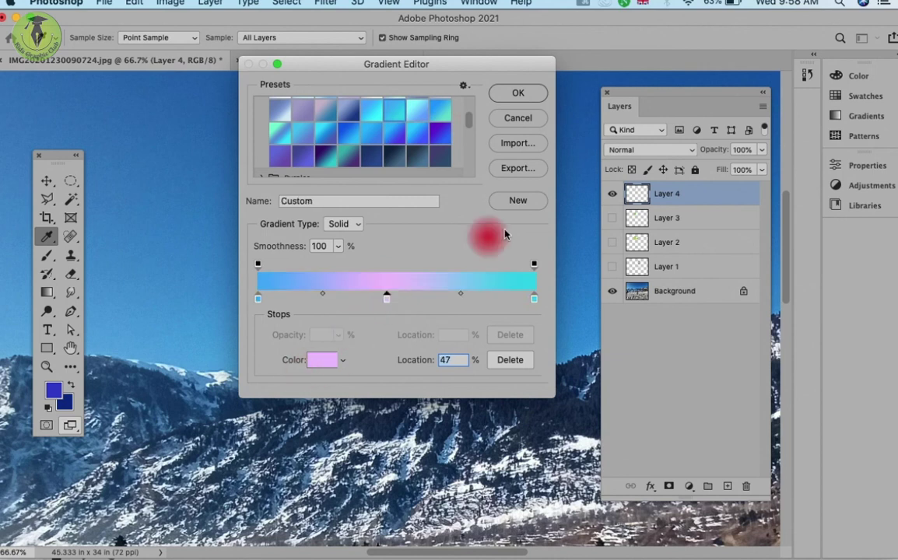
click(515, 201)
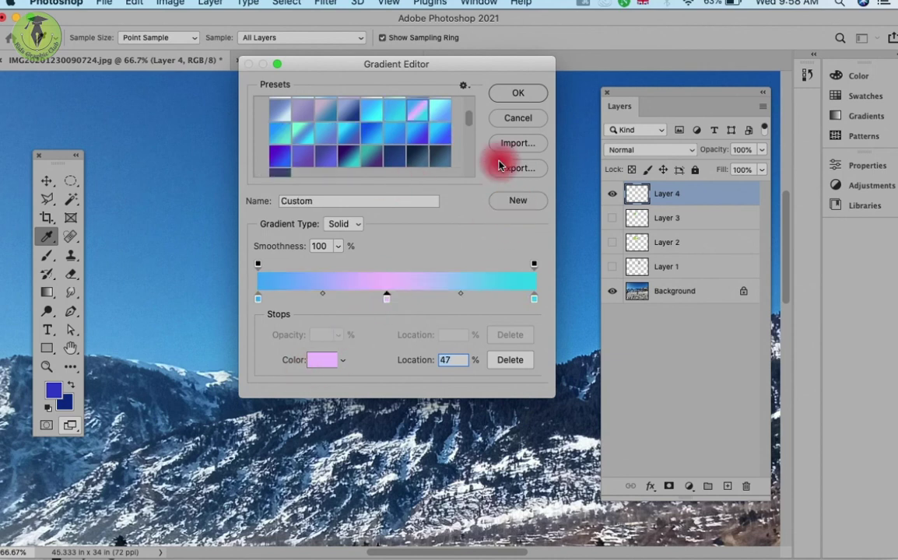
drag(468, 117, 468, 173)
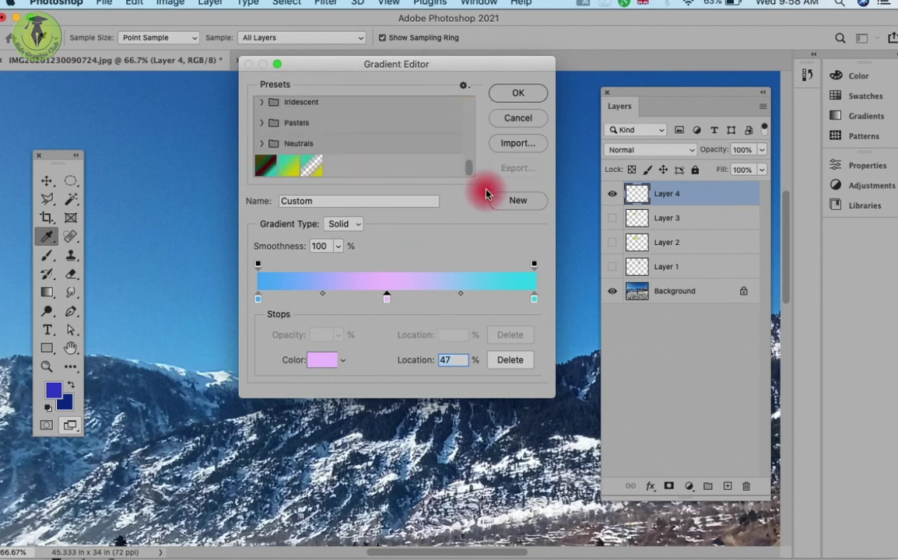
click(518, 200)
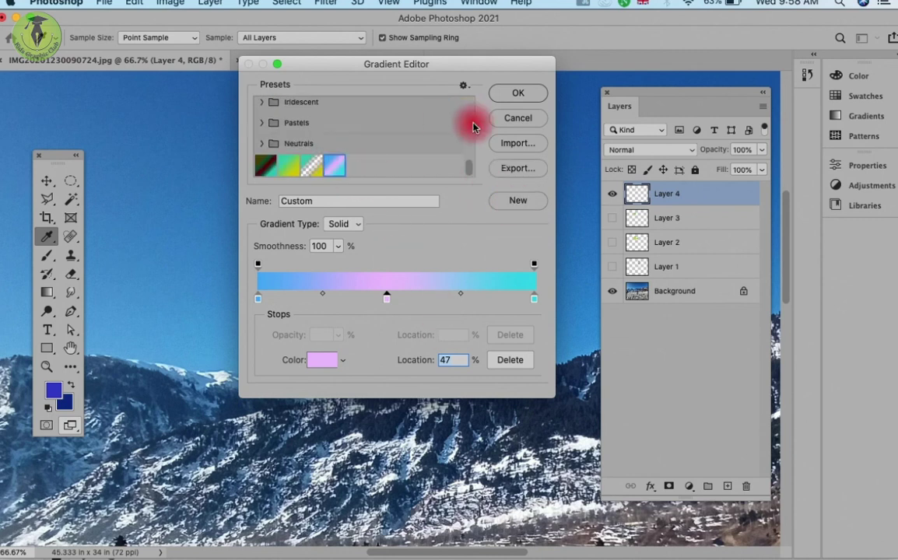
mouse_move(466, 176)
mouse_down()
mouse_move(469, 144)
mouse_move(366, 183)
mouse_up()
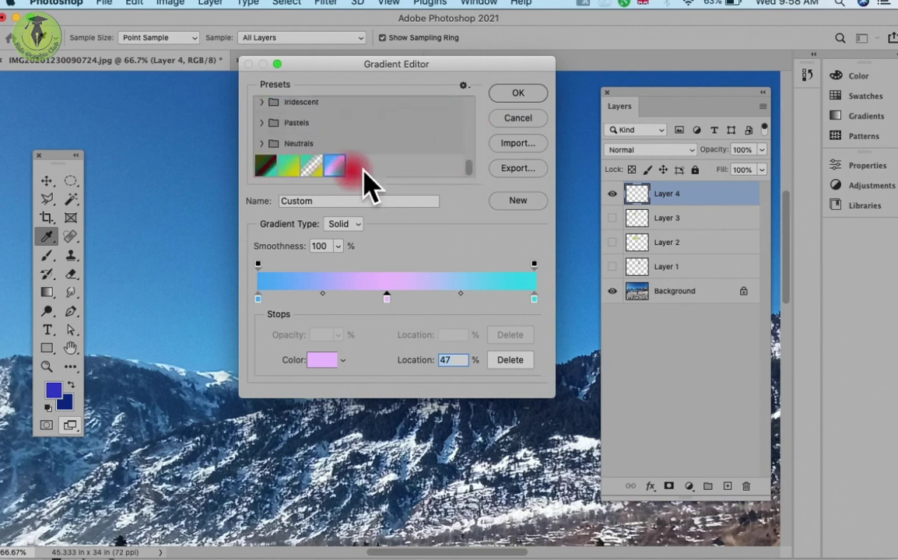
click(520, 93)
drag(318, 179, 365, 348)
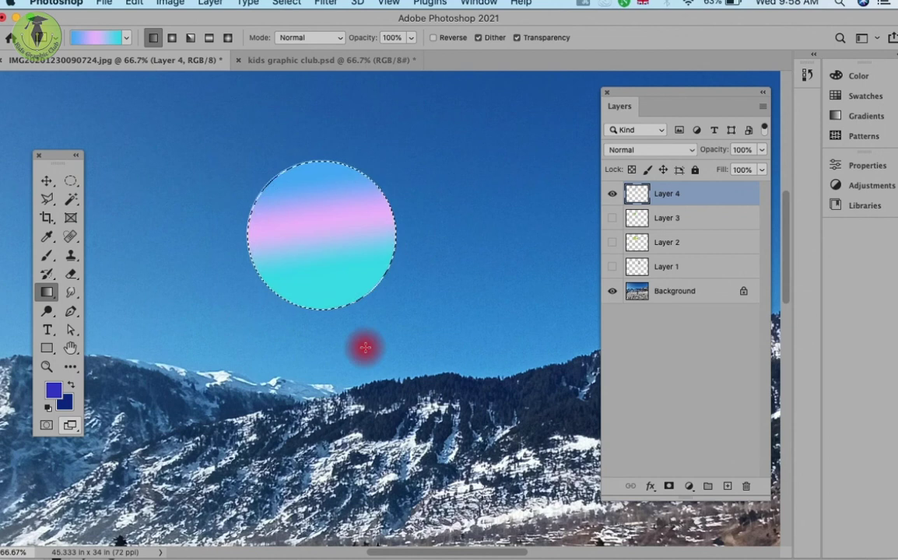